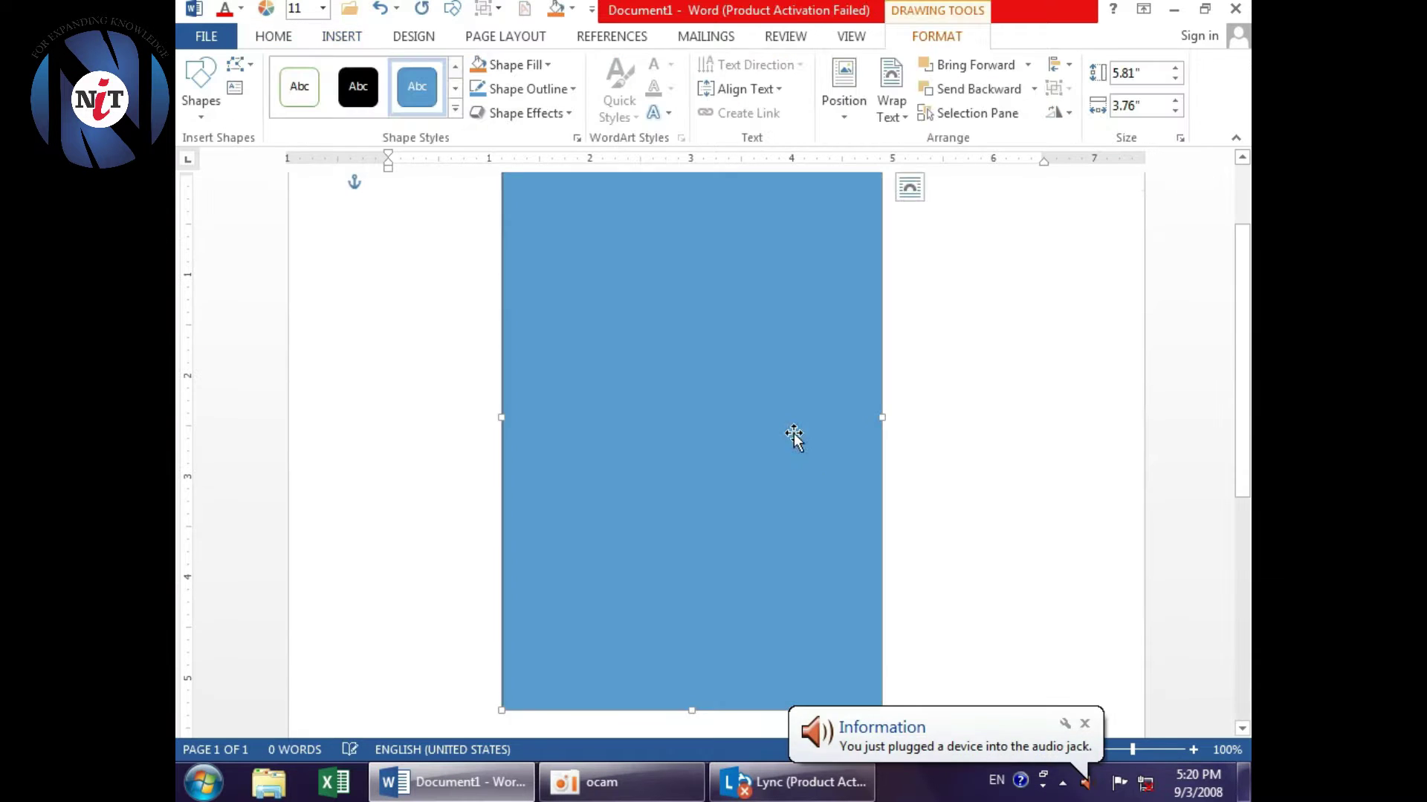
- Resize the rectangle to 5.17 by 3.76 inches, move it to the page top, and fill it black
mouse_move(680, 174)
mouse_down()
mouse_move(657, 280)
mouse_move(655, 253)
mouse_up()
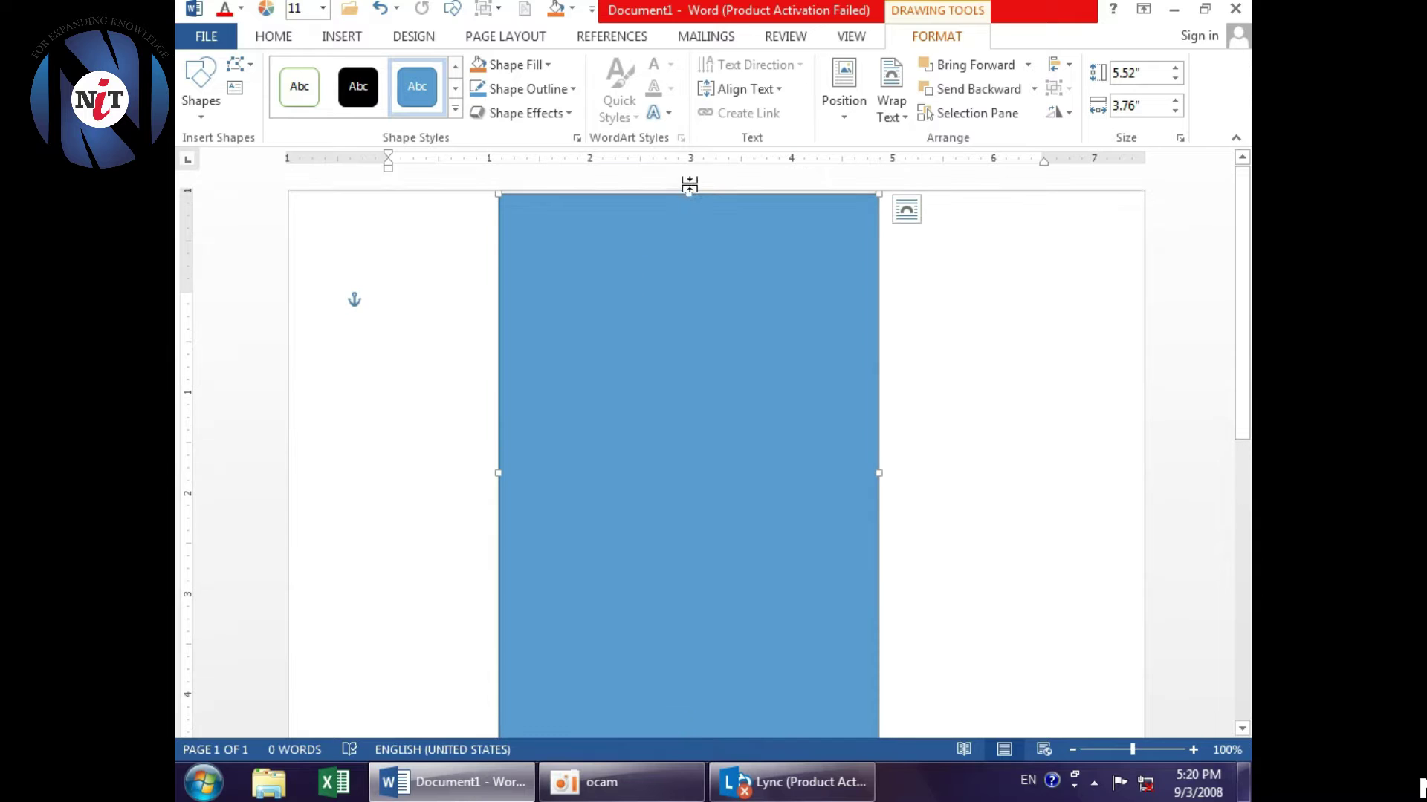
drag(685, 176, 693, 208)
drag(690, 291, 692, 282)
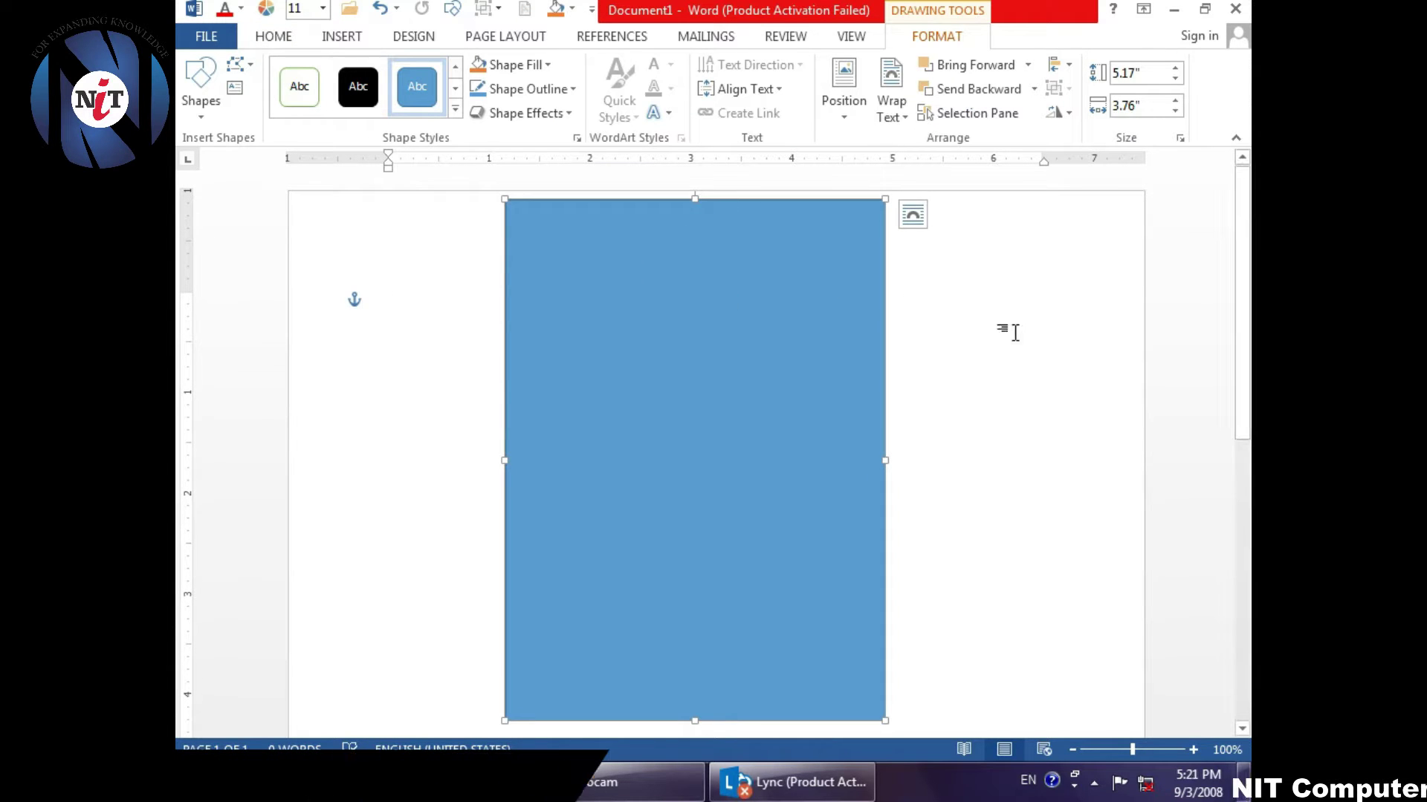
click(342, 36)
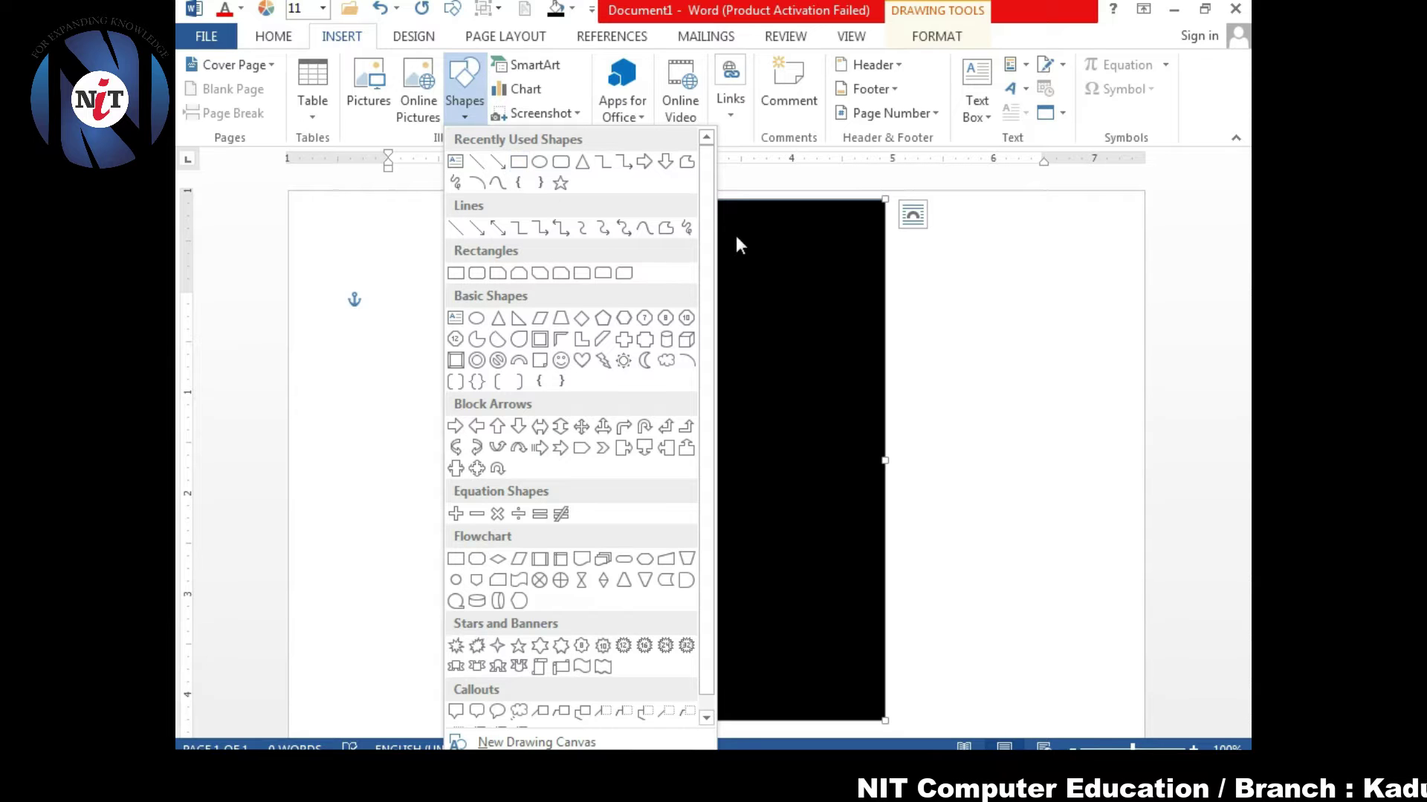
- Draw a rounded square in the upper black area, discarding a stray plain rectangle first
click(518, 161)
drag(697, 386, 565, 272)
click(324, 42)
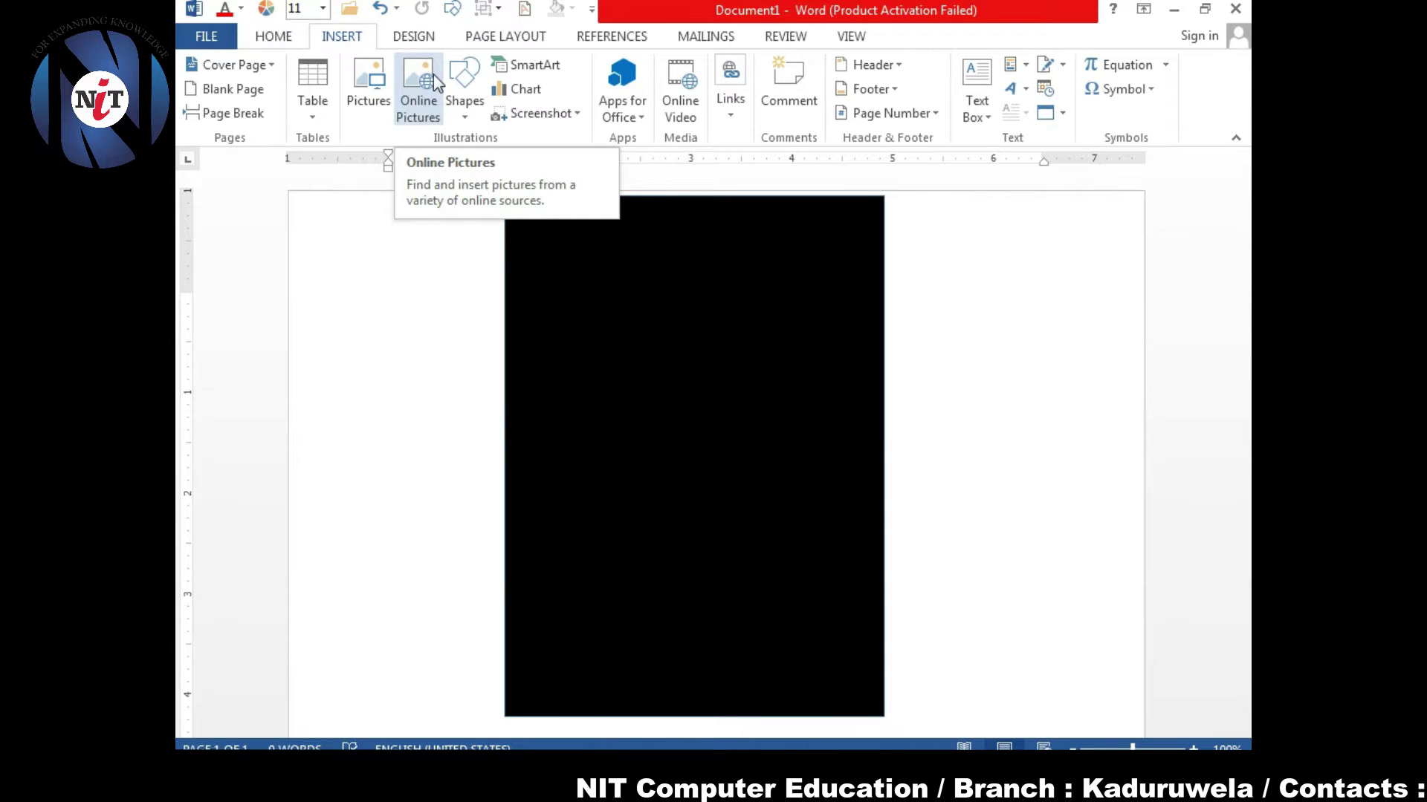
click(464, 101)
click(479, 276)
drag(551, 295, 685, 435)
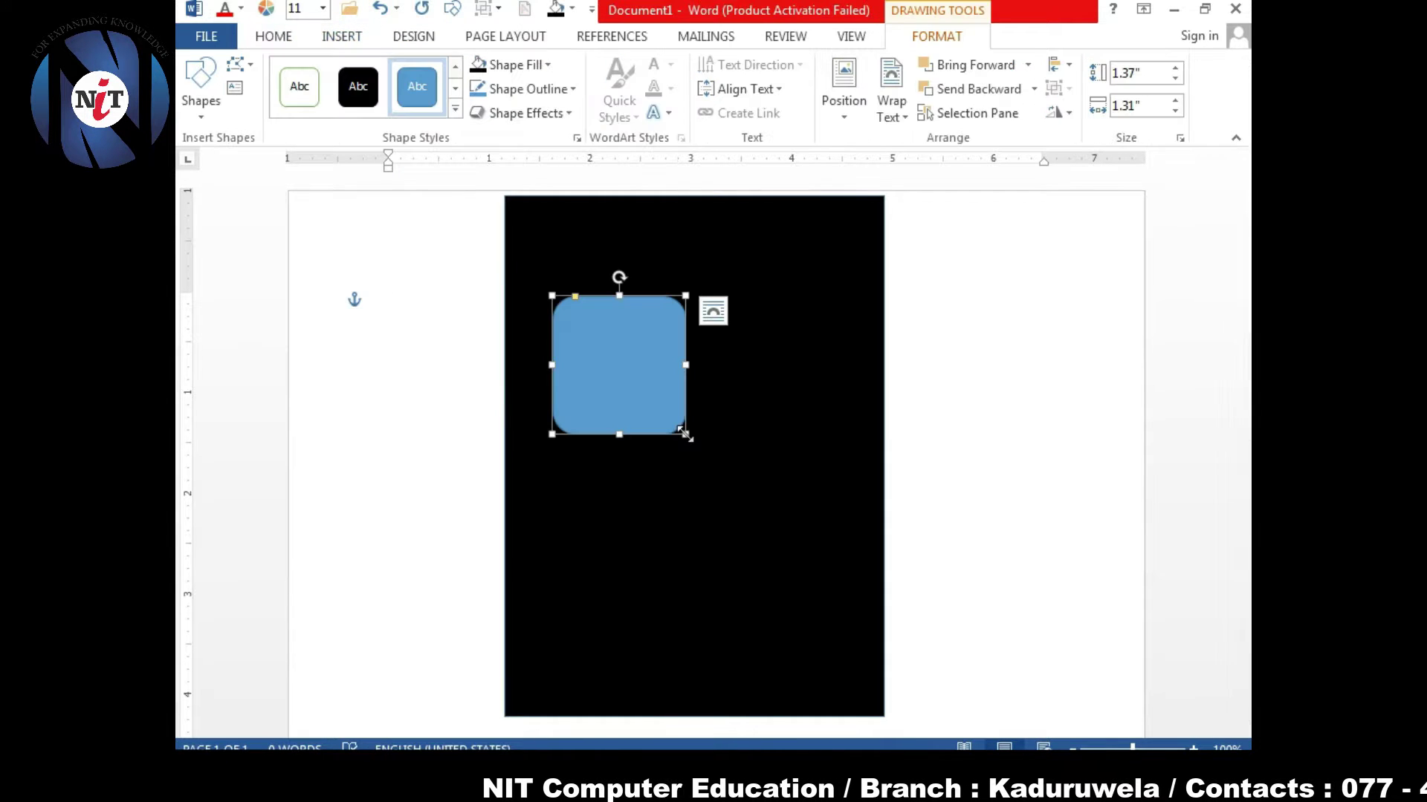
- Round the square's corners, resize it to 1.14", rotate it 45° into a diamond, and copy it down-left
mouse_move(575, 296)
mouse_down()
mouse_move(554, 296)
mouse_move(567, 296)
mouse_up()
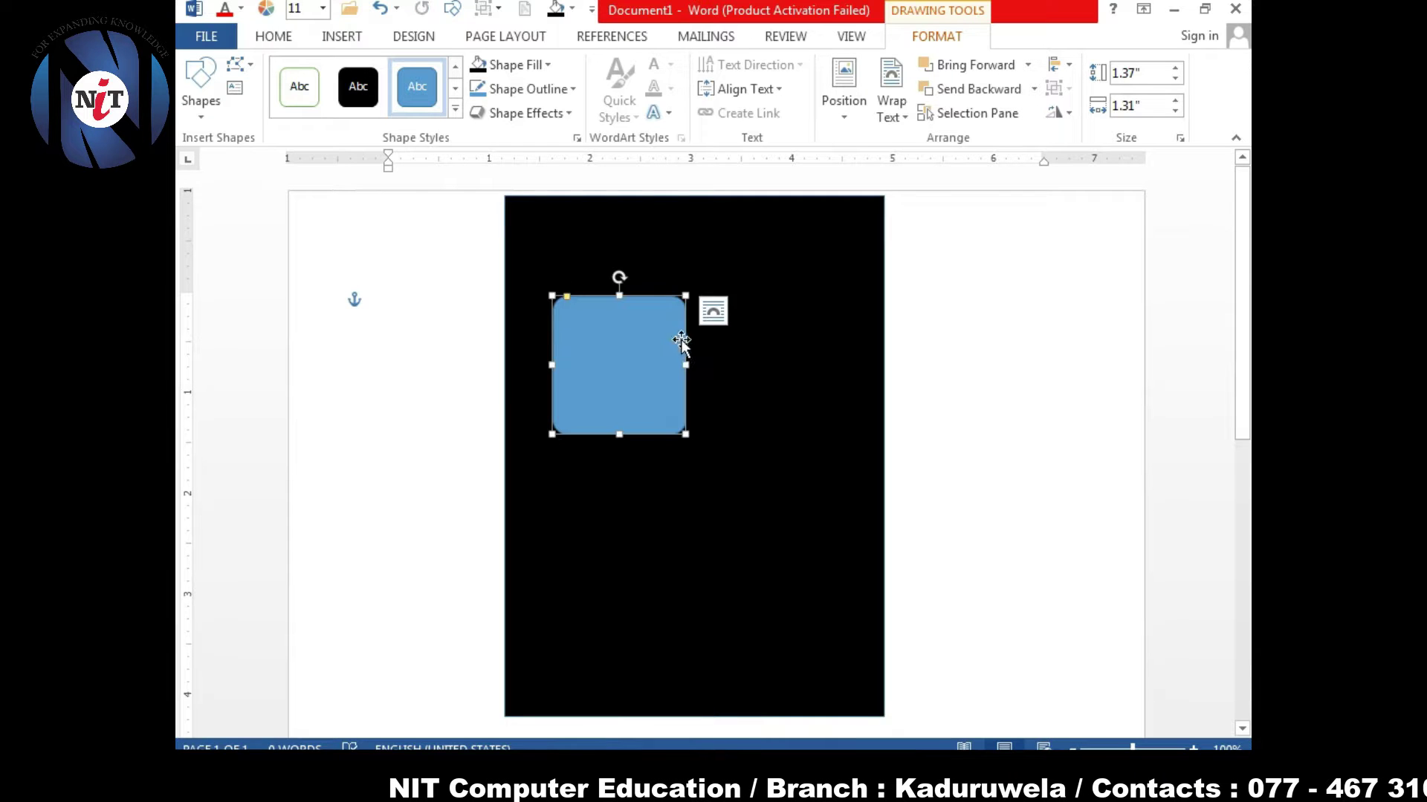
mouse_move(683, 433)
mouse_down()
mouse_move(701, 425)
mouse_move(684, 398)
mouse_move(684, 417)
mouse_up()
drag(621, 277, 685, 317)
mouse_move(642, 313)
mouse_down()
mouse_move(748, 238)
mouse_move(773, 270)
mouse_up()
mouse_move(666, 249)
mouse_down()
mouse_move(651, 237)
mouse_move(716, 229)
mouse_up()
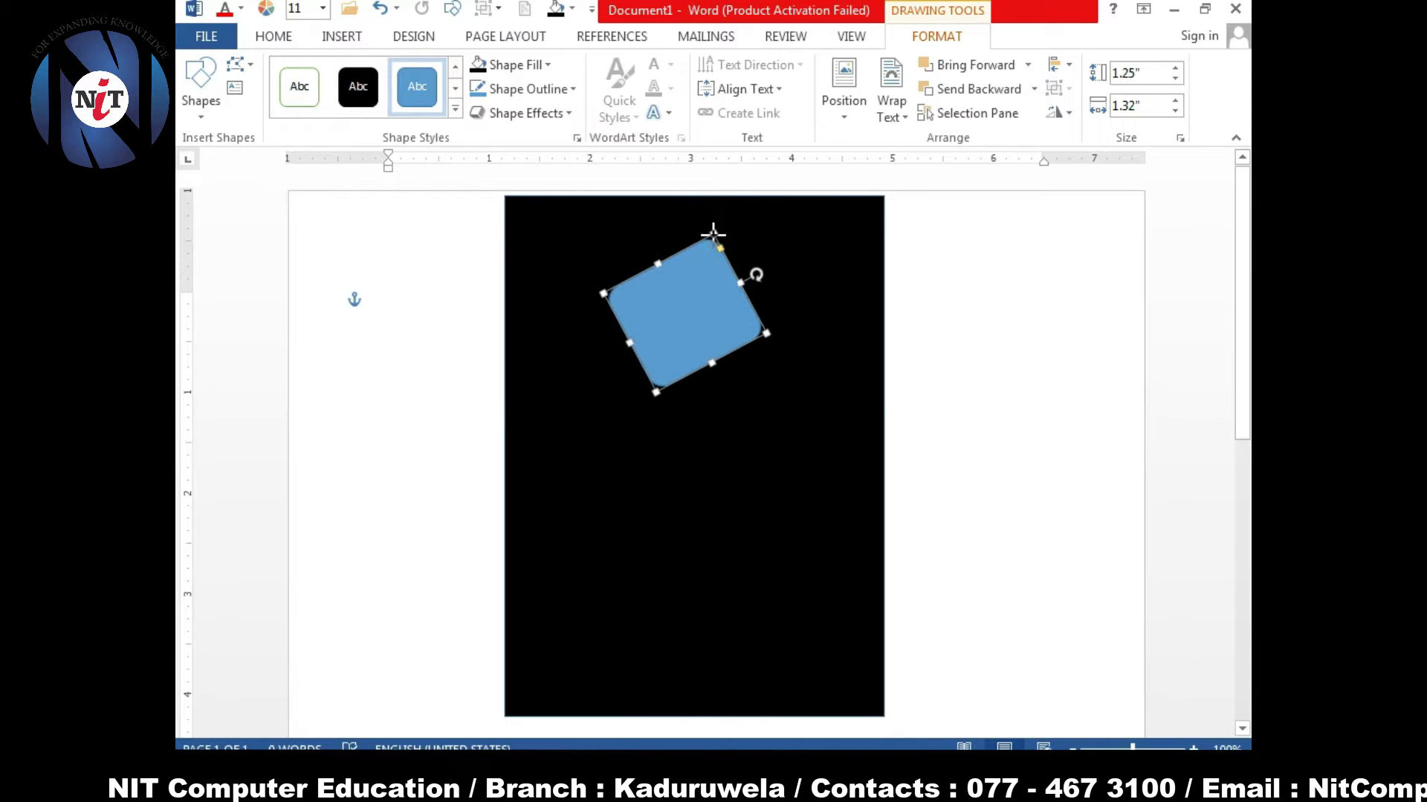
drag(742, 280, 739, 261)
drag(672, 312, 668, 284)
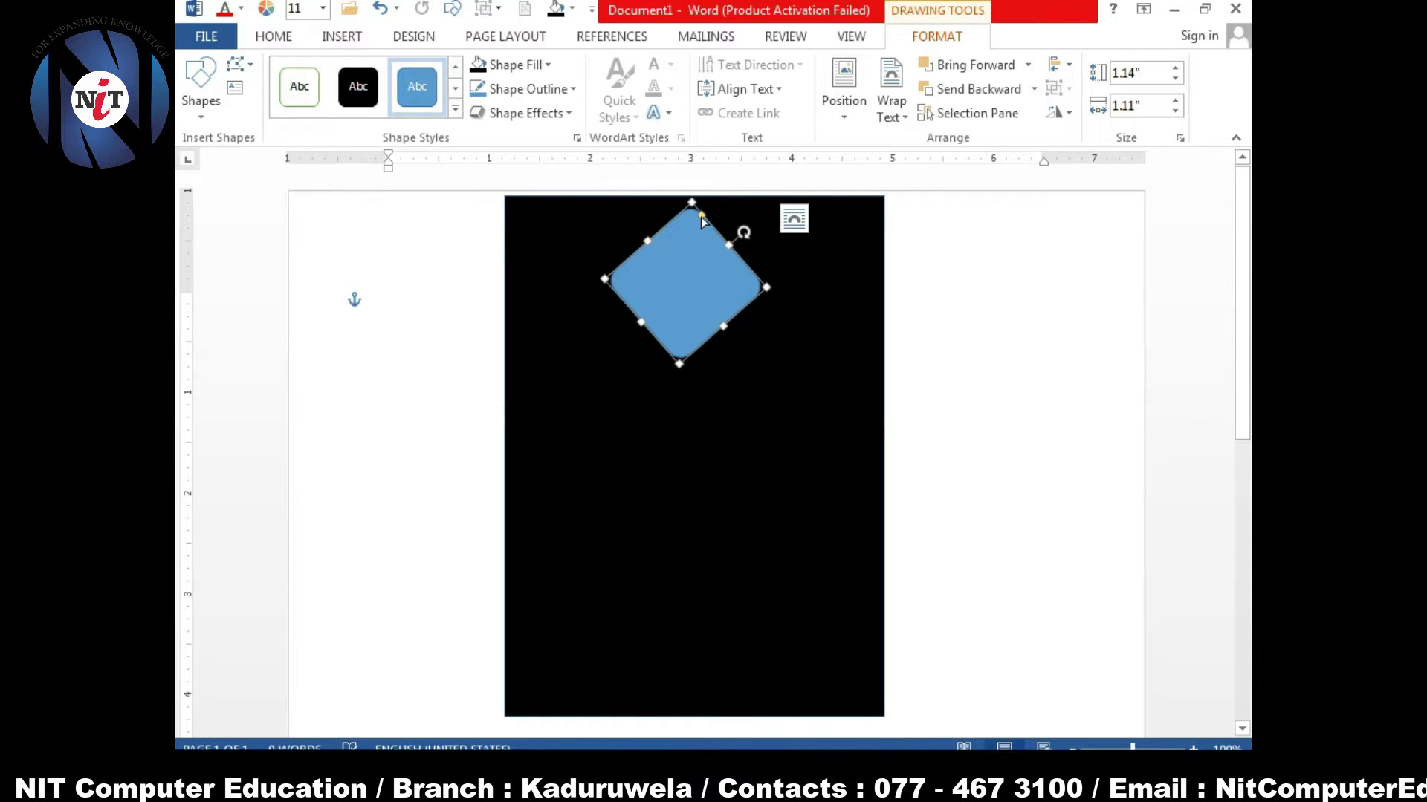
mouse_move(701, 217)
mouse_down()
mouse_move(696, 252)
mouse_move(679, 220)
mouse_up()
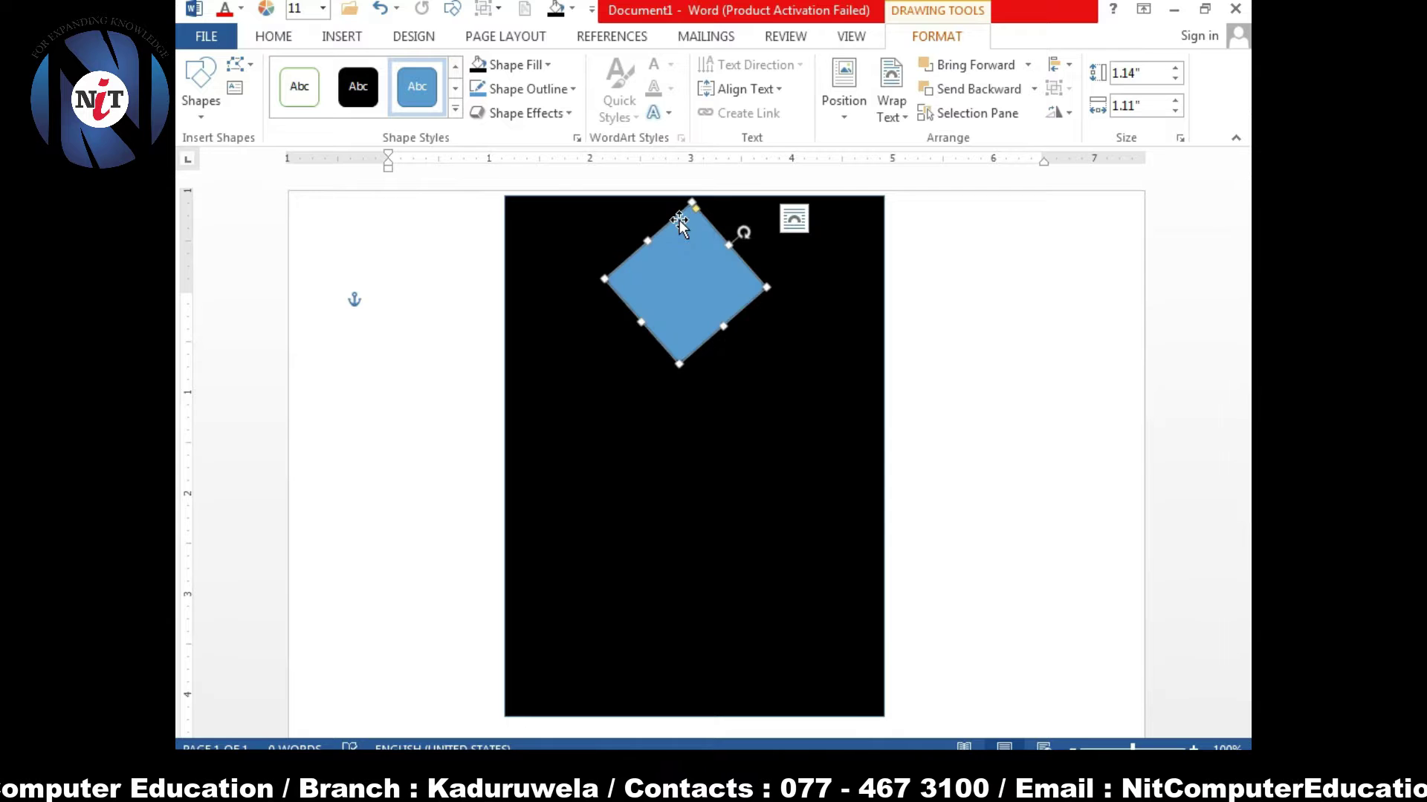
mouse_move(688, 294)
ctrl+mouse_down()
mouse_move(610, 360)
mouse_move(606, 399)
mouse_move(608, 367)
mouse_move(765, 379)
mouse_move(765, 344)
ctrl+mouse_up()
- Show the Selection Pane listing all shapes on the page
click(678, 406)
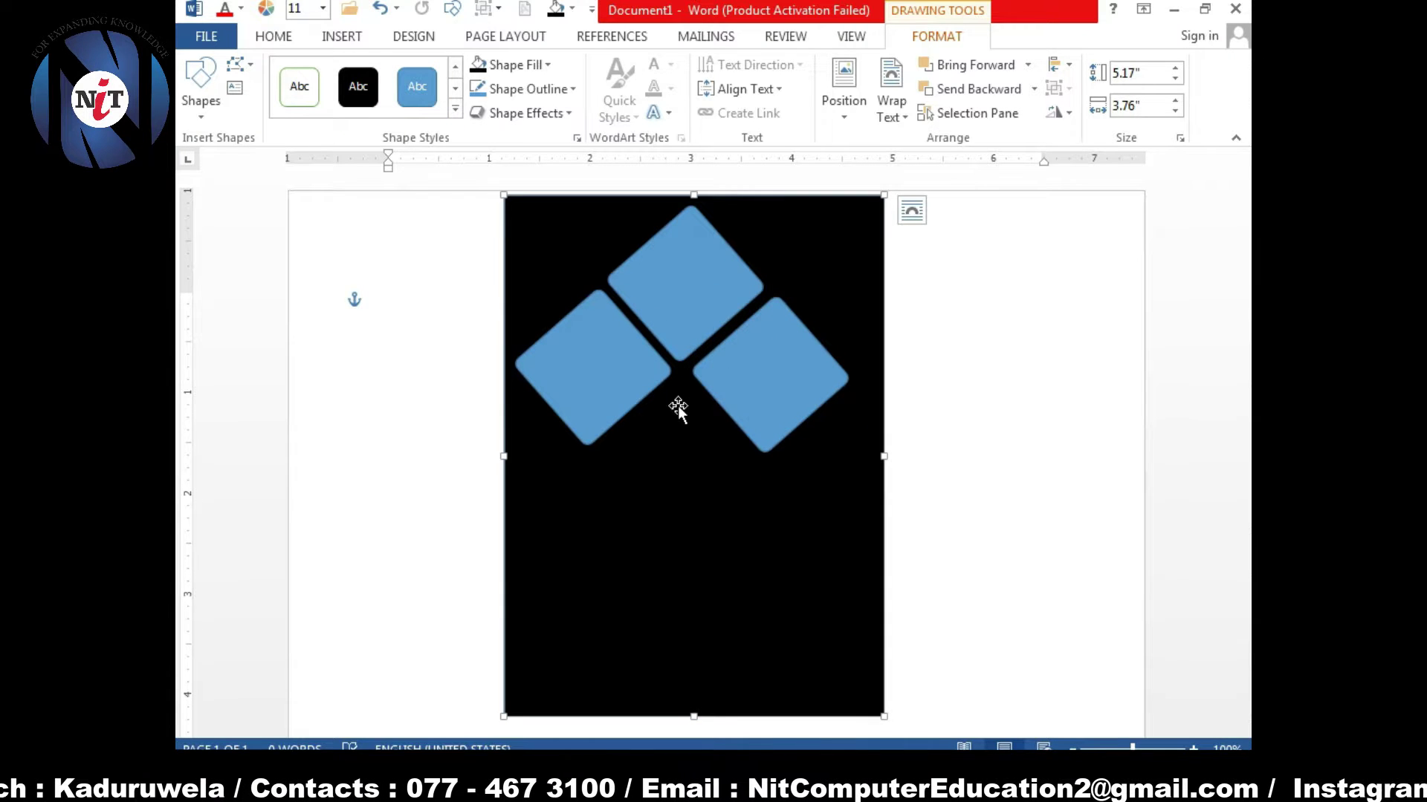
click(760, 359)
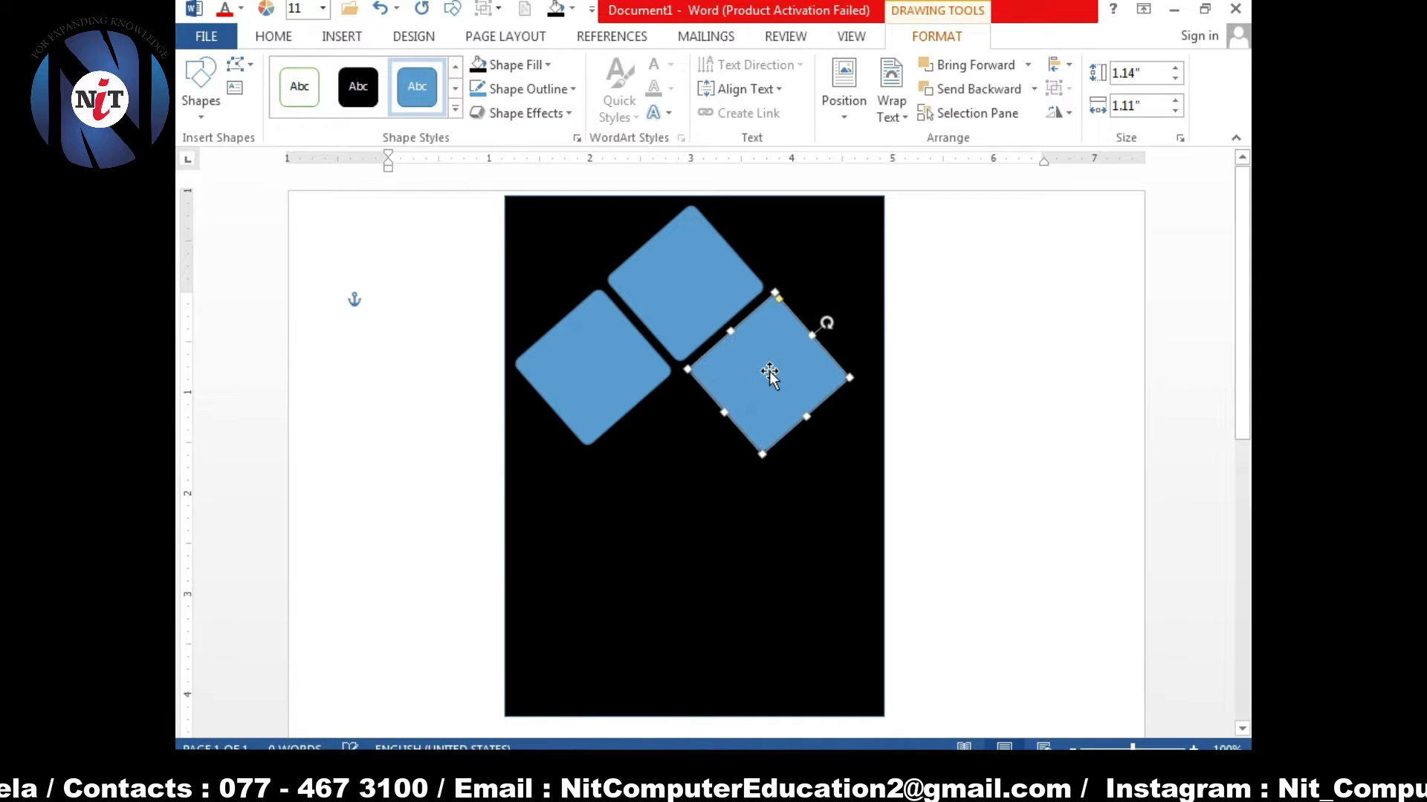
click(781, 388)
key(alt+F10)
- Drag the three diamonds edge-to-edge into a tight inverted-V cluster
mouse_move(627, 375)
mouse_down()
mouse_move(680, 428)
mouse_move(706, 389)
mouse_up()
mouse_move(430, 366)
mouse_down()
mouse_move(510, 433)
mouse_move(503, 401)
mouse_up()
drag(520, 281, 612, 286)
drag(500, 405, 508, 380)
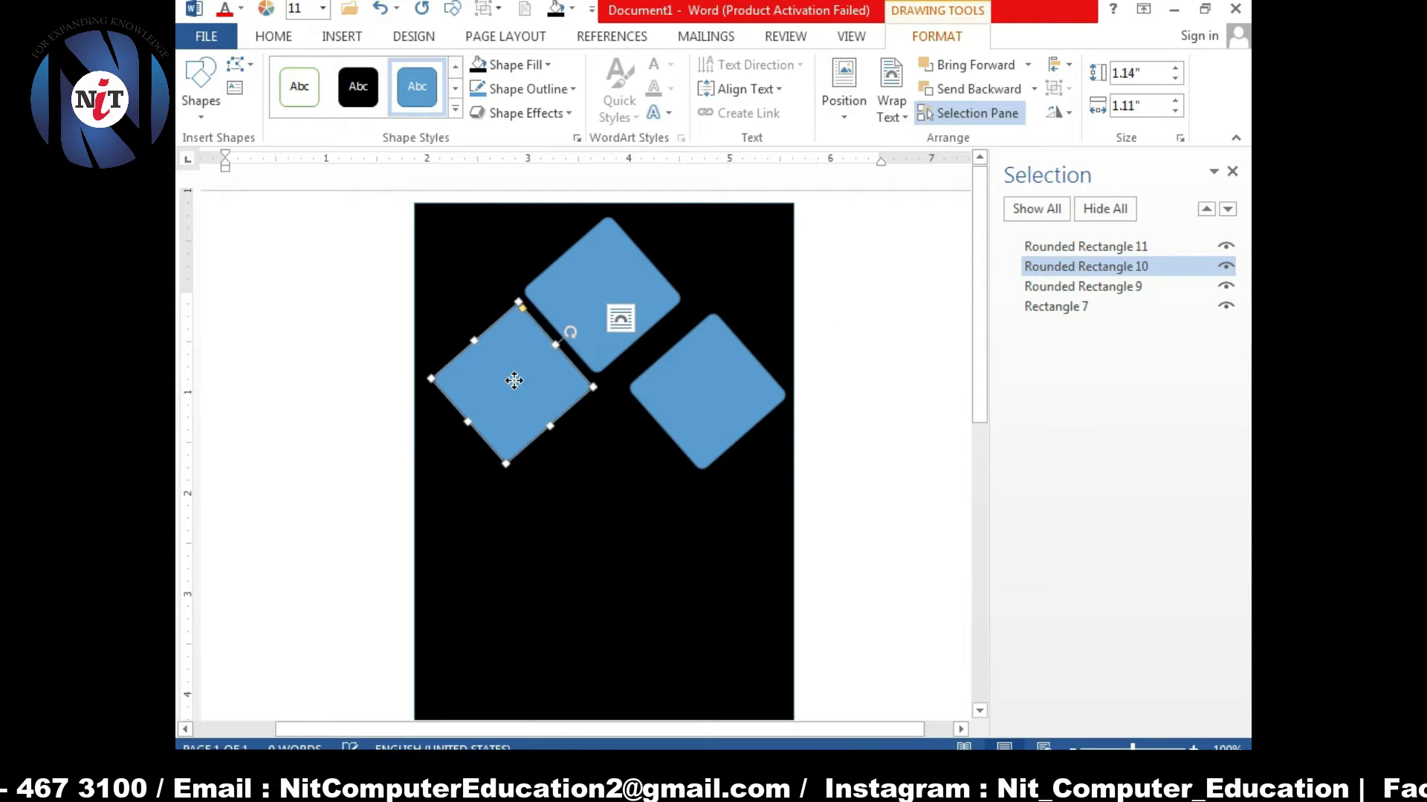
drag(692, 394, 671, 383)
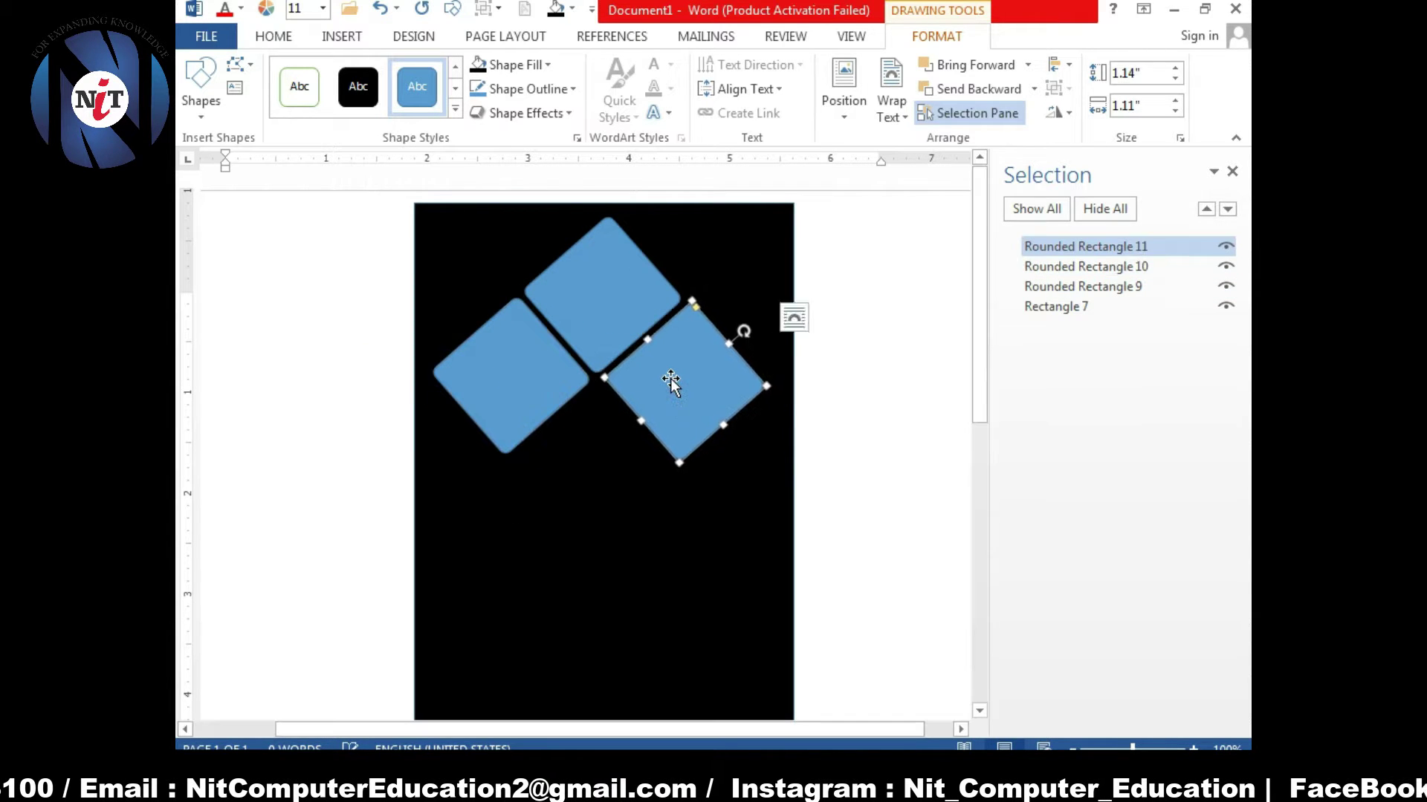
click(610, 385)
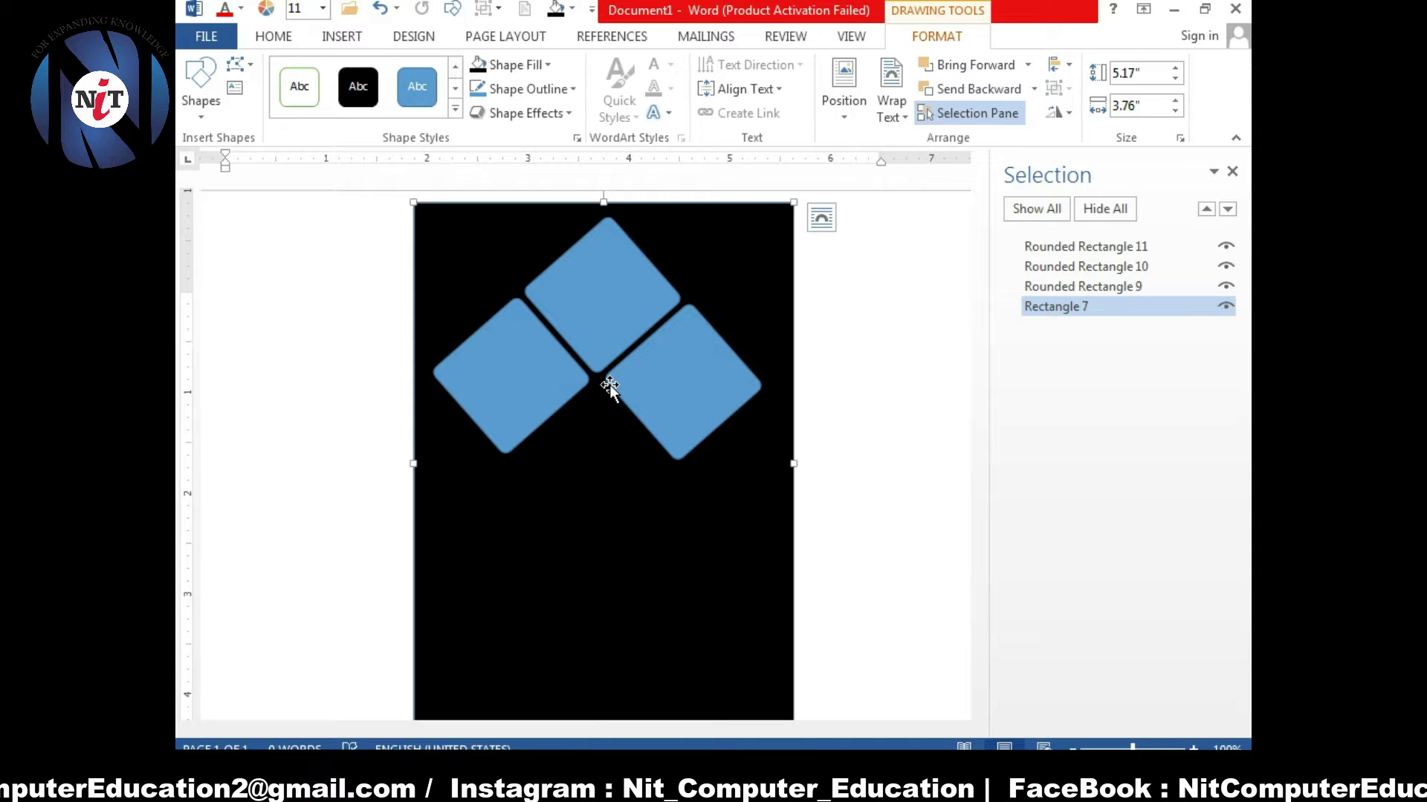
click(503, 360)
click(586, 421)
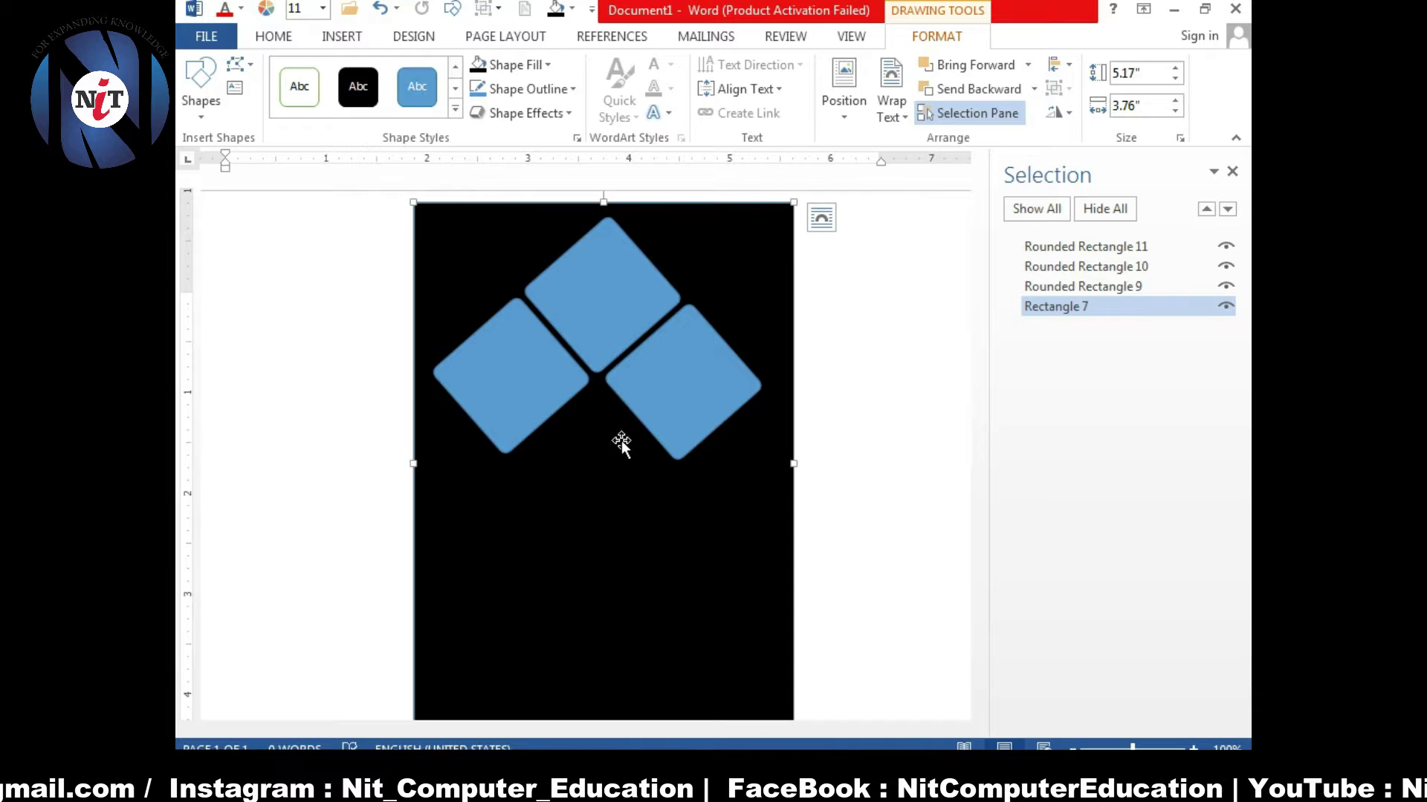
- Draw an oval and move it to the centre of the diamond cluster
click(342, 35)
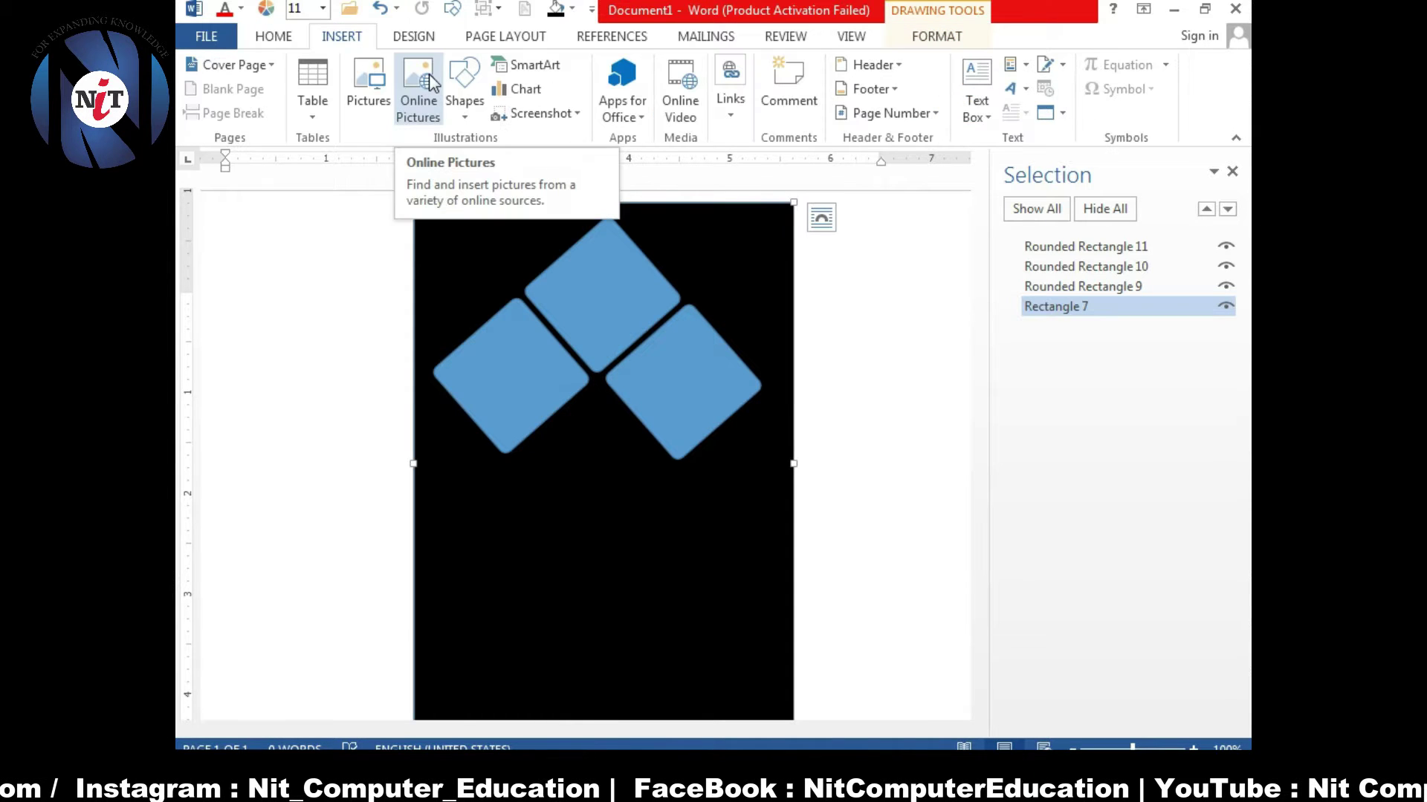
click(464, 100)
click(475, 264)
drag(577, 509, 699, 619)
drag(659, 564, 613, 375)
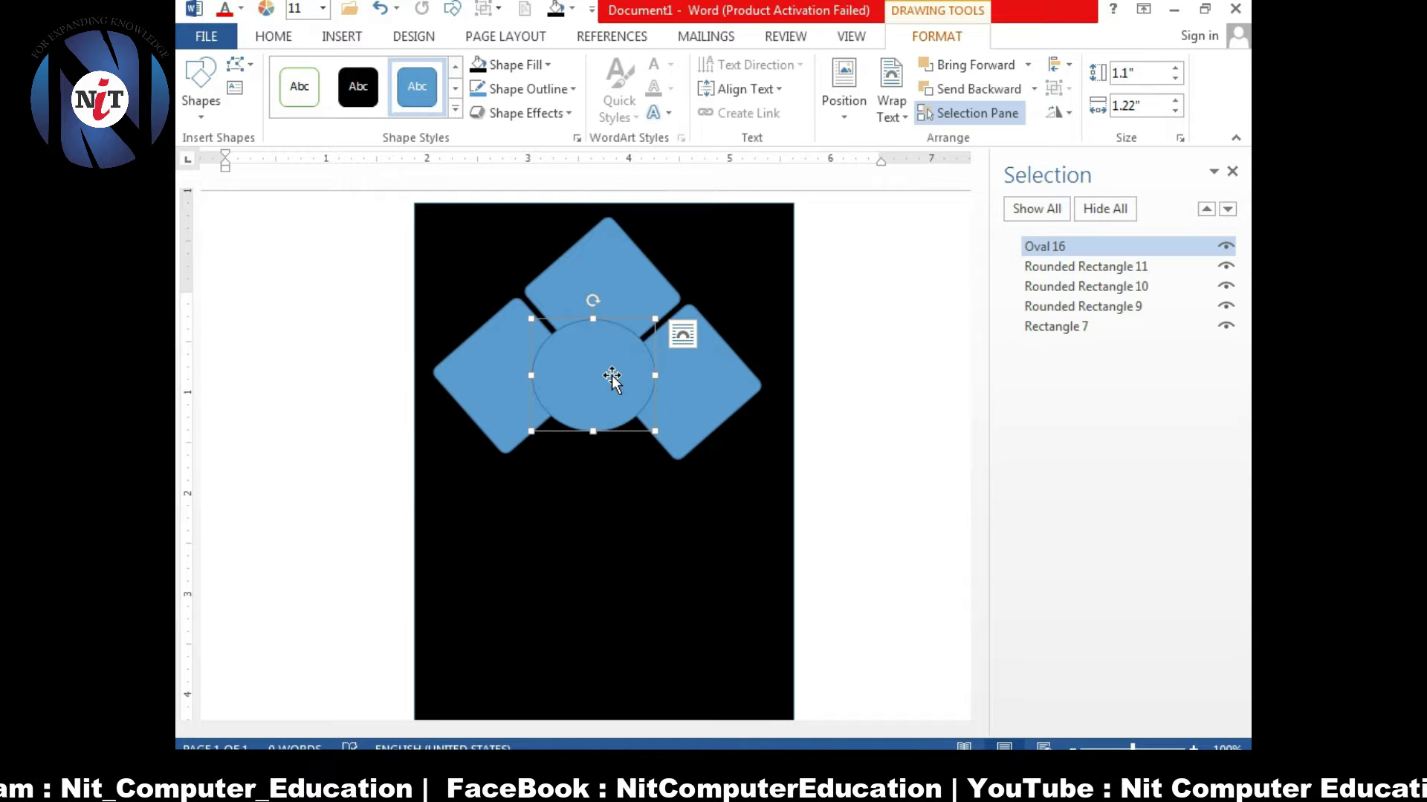
- Duplicate the circle and shrink the inner copy to about 0.95" by 1.04"
drag(595, 366, 627, 441)
mouse_move(557, 393)
mouse_down()
mouse_move(537, 383)
mouse_move(596, 409)
mouse_move(597, 395)
mouse_up()
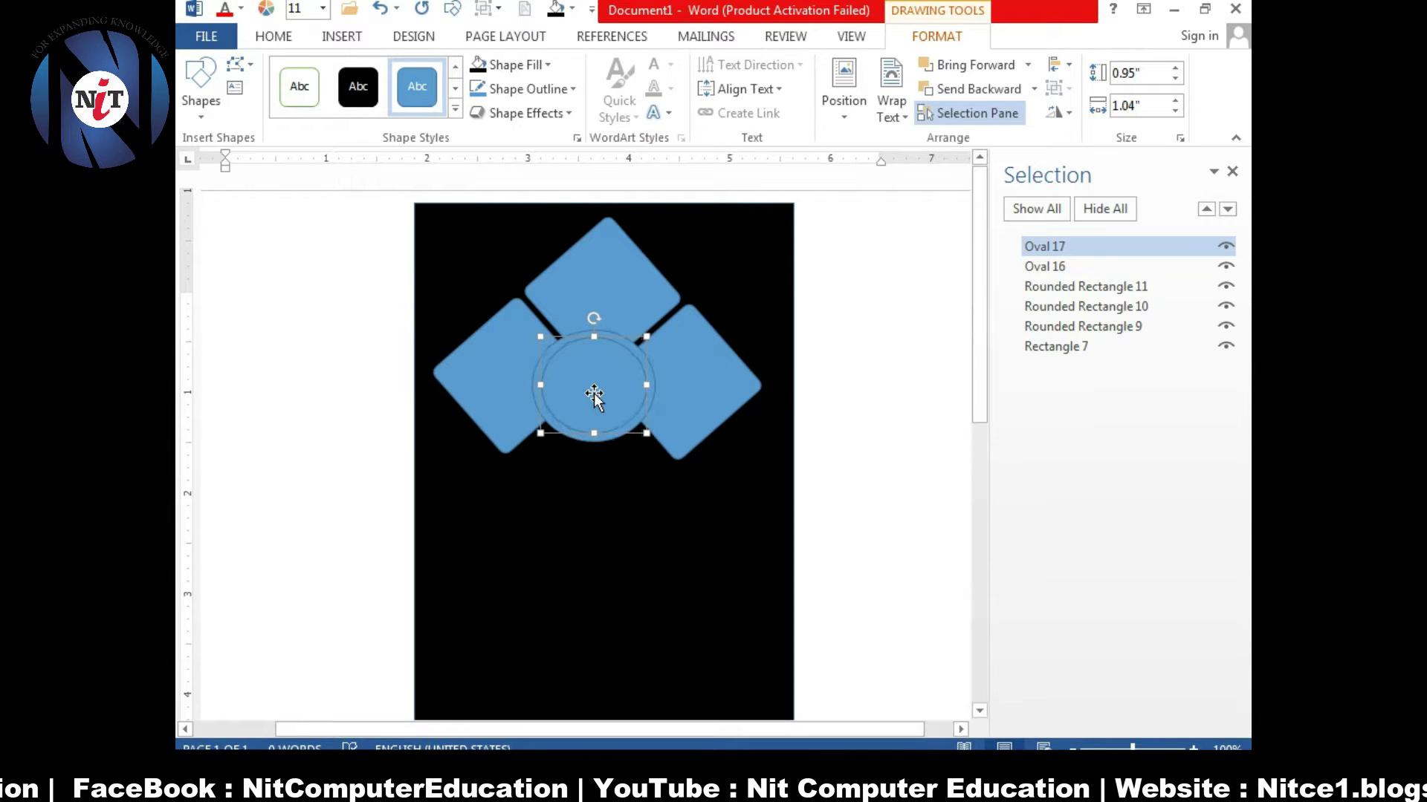
click(587, 369)
click(616, 312)
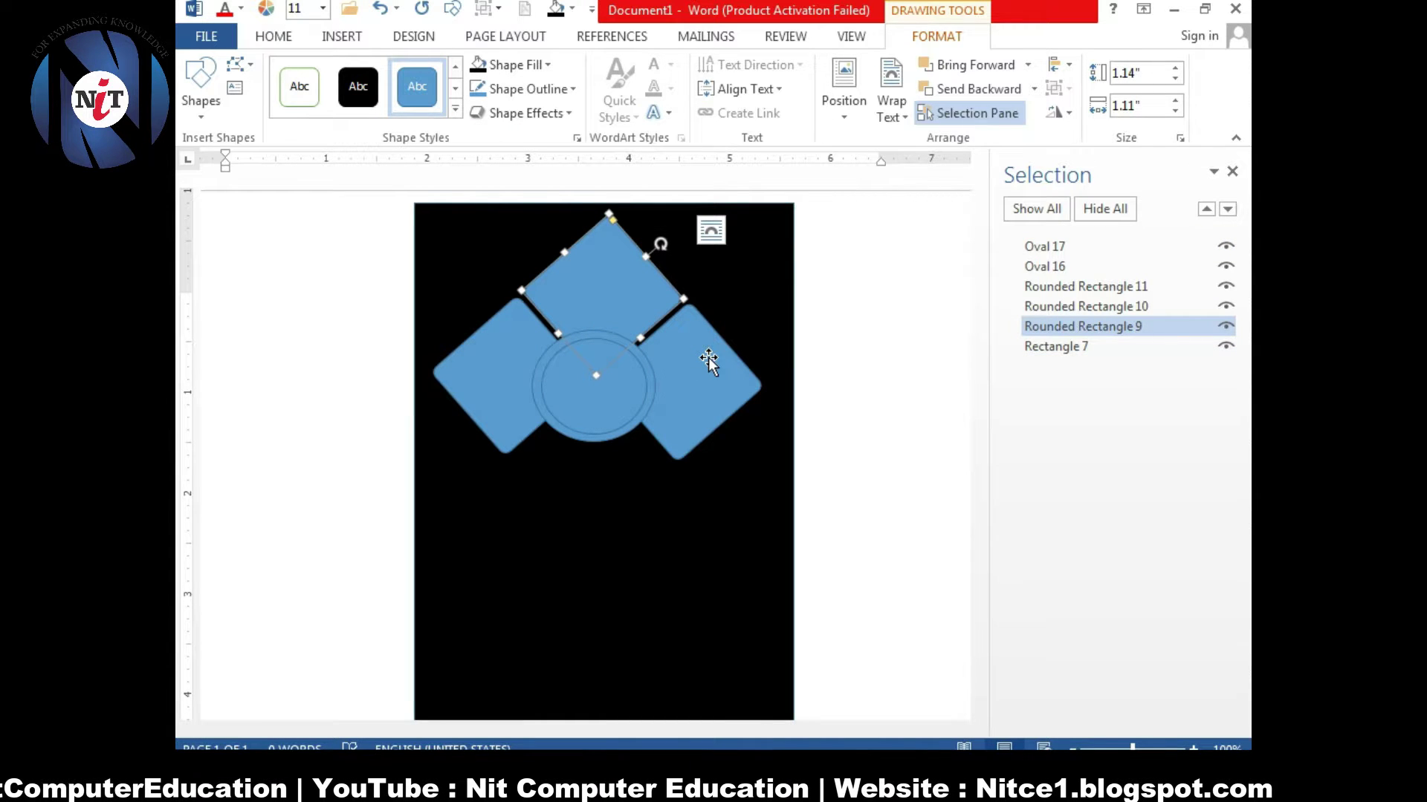
- Start a picture fill for the top diamond tile and browse the D drive folders
click(594, 366)
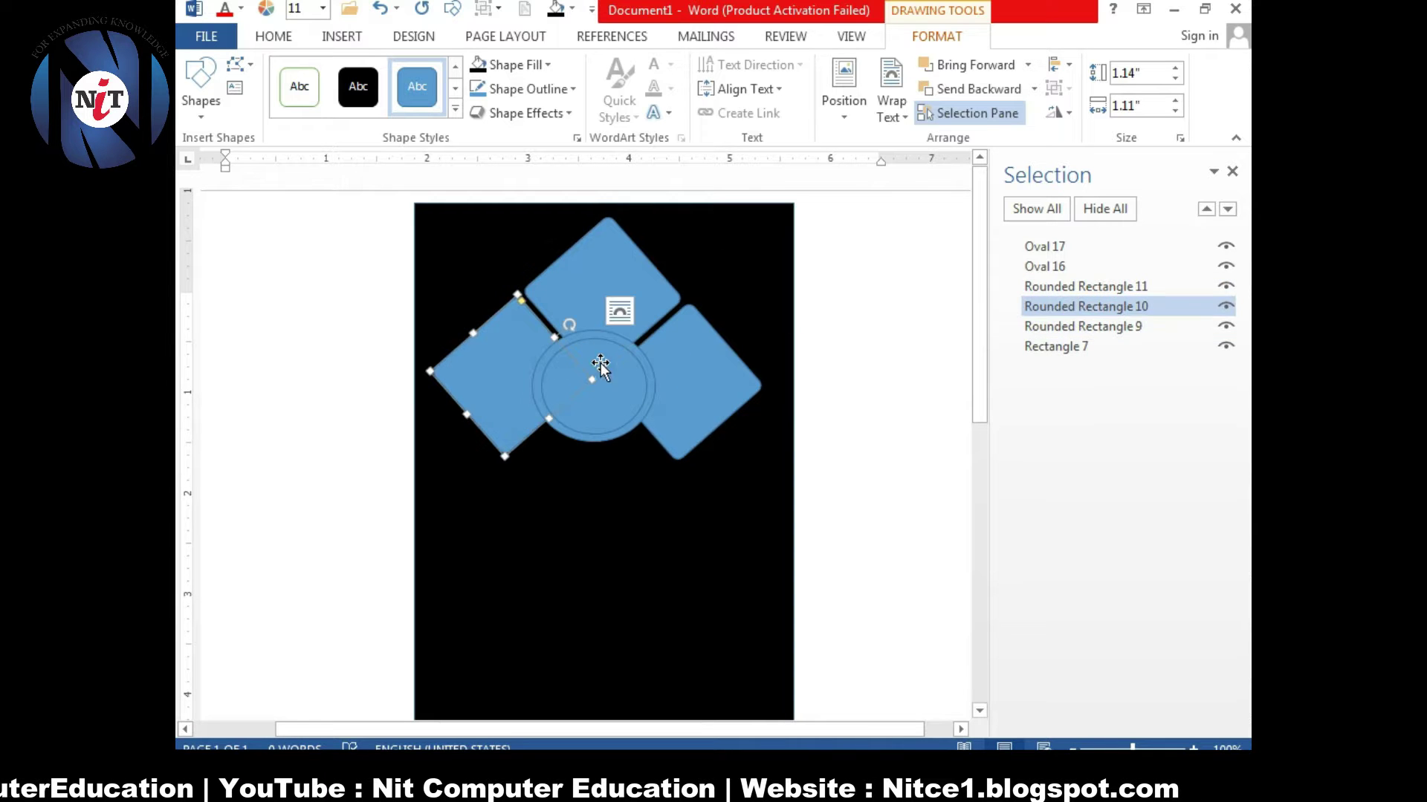
click(591, 304)
click(526, 72)
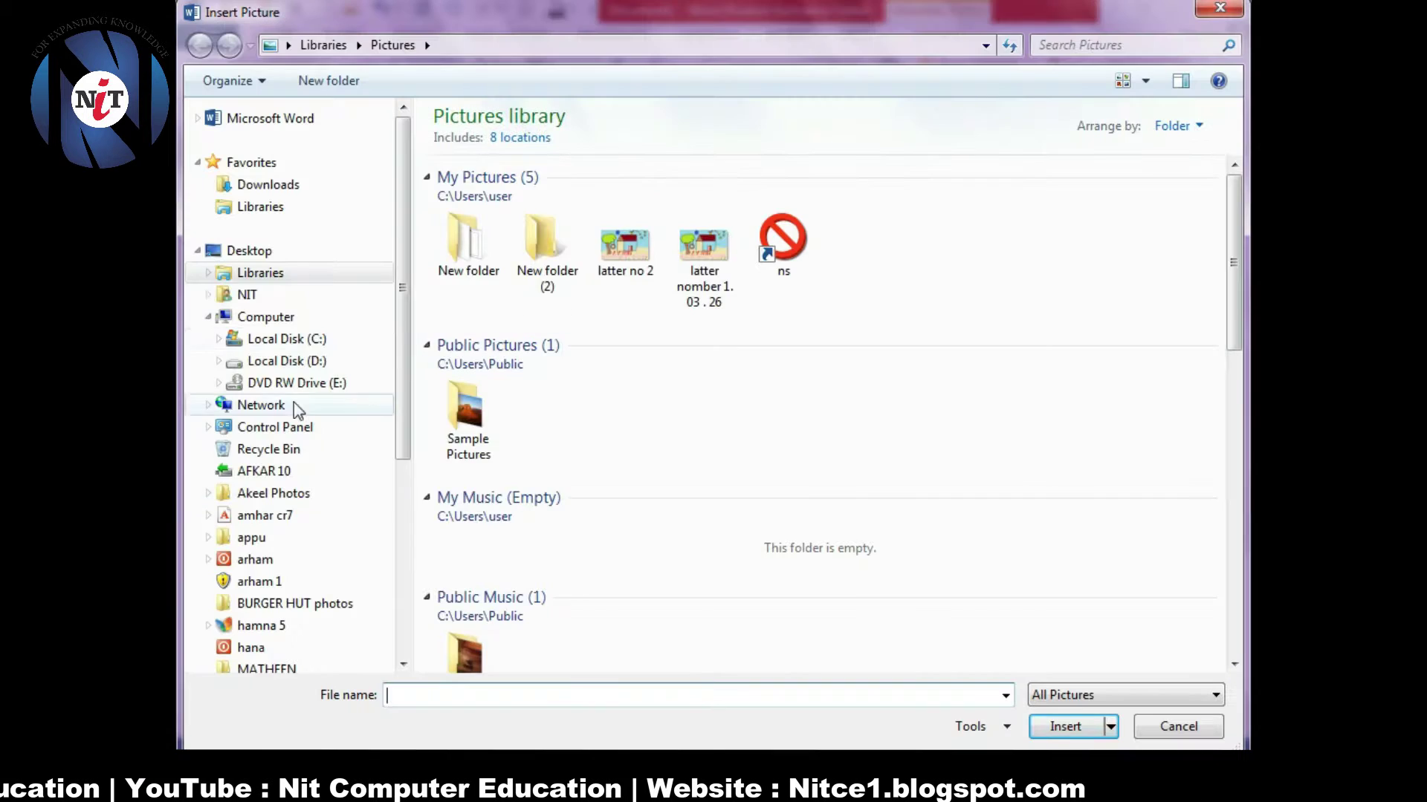
click(286, 361)
double_click(821, 637)
scroll(793, 478, down, 5)
click(199, 46)
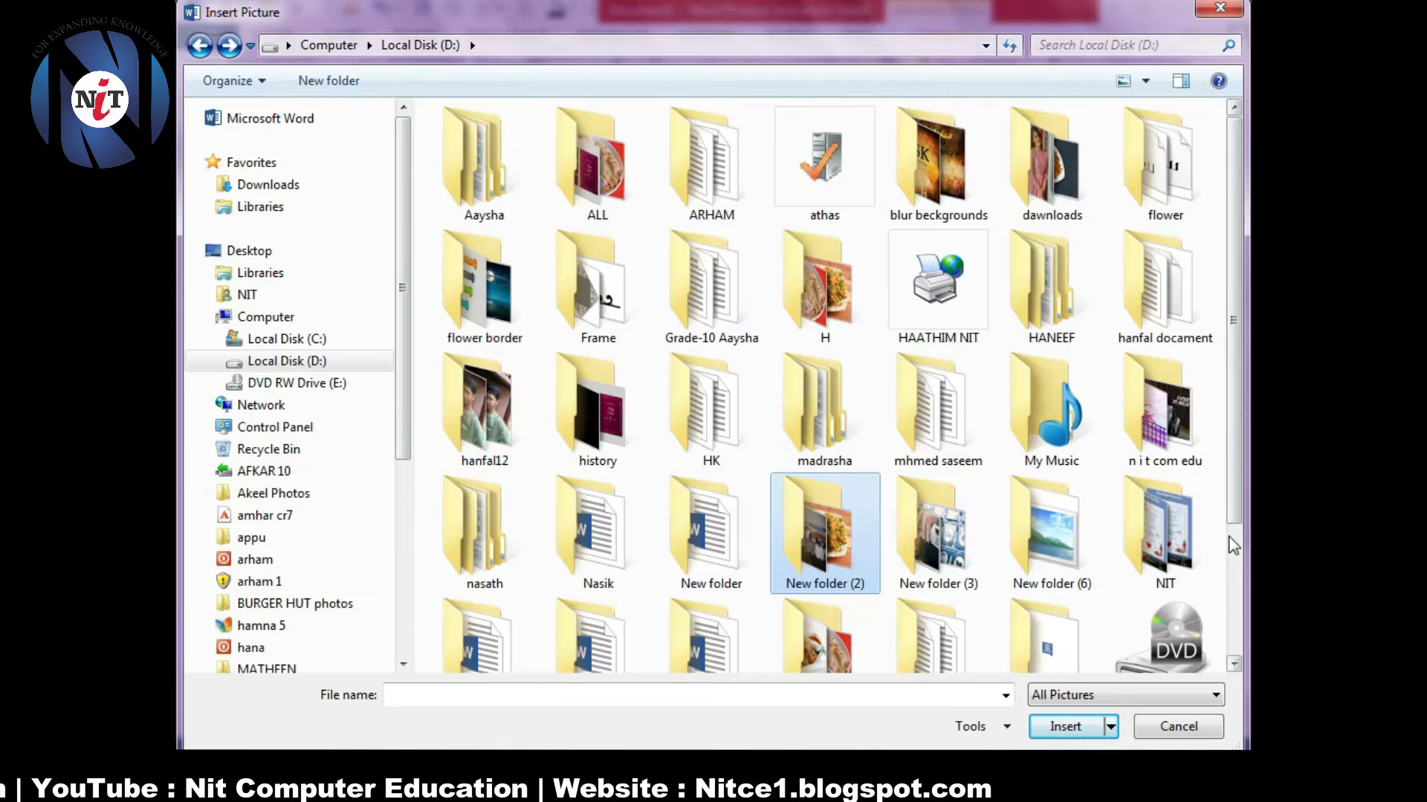
click(199, 46)
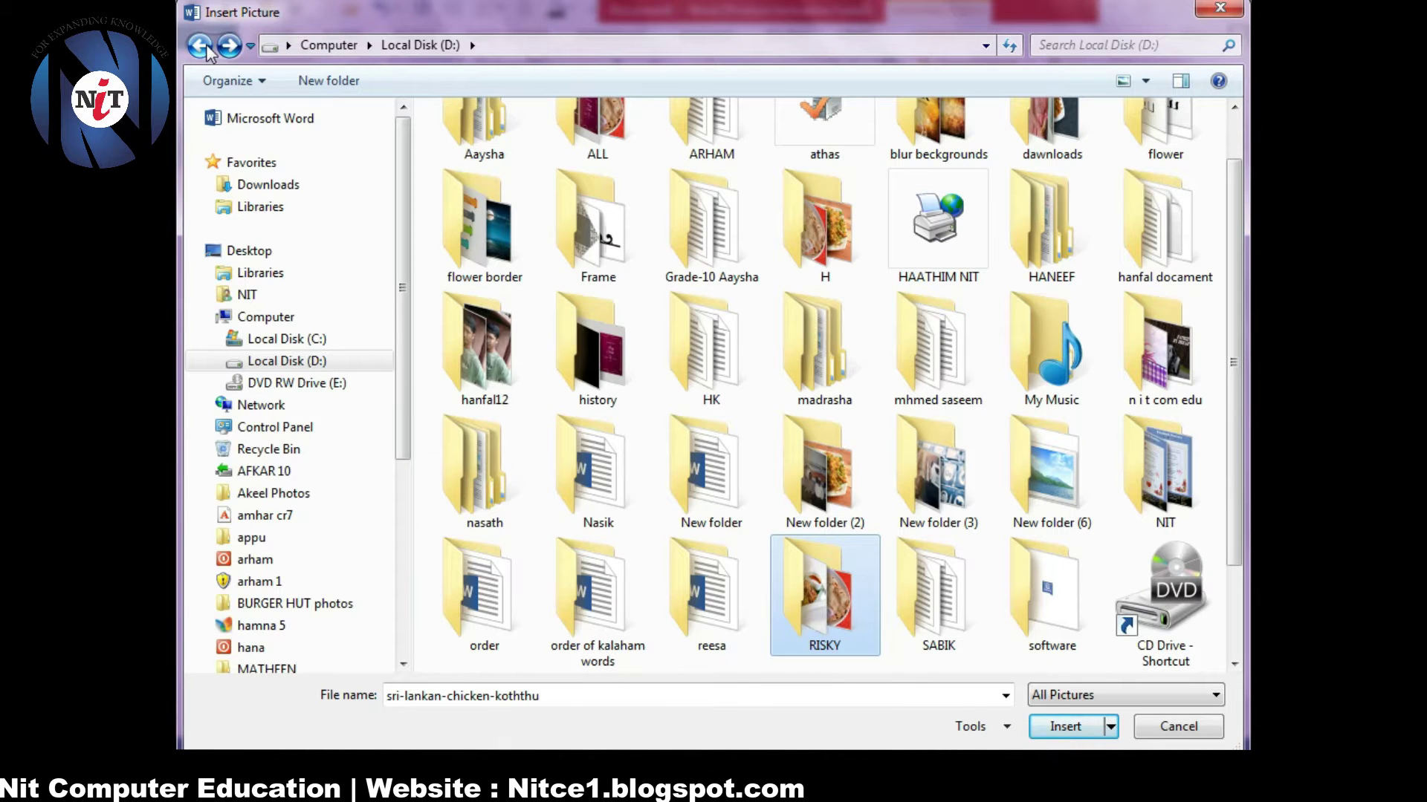
click(199, 46)
click(286, 360)
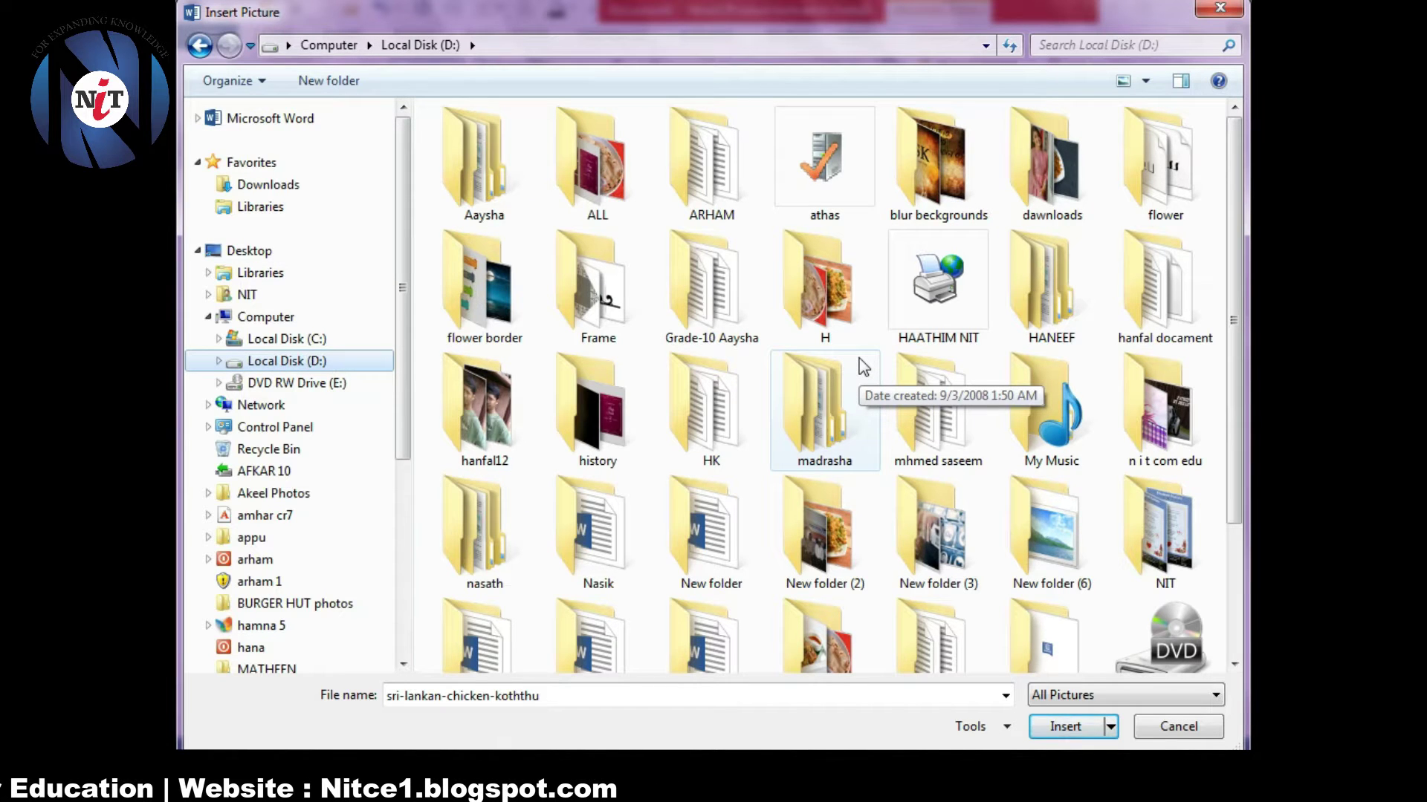
- Insert a burger photo from the photos > burger folder into the top tile
scroll(318, 604, down, 5)
click(256, 373)
click(259, 483)
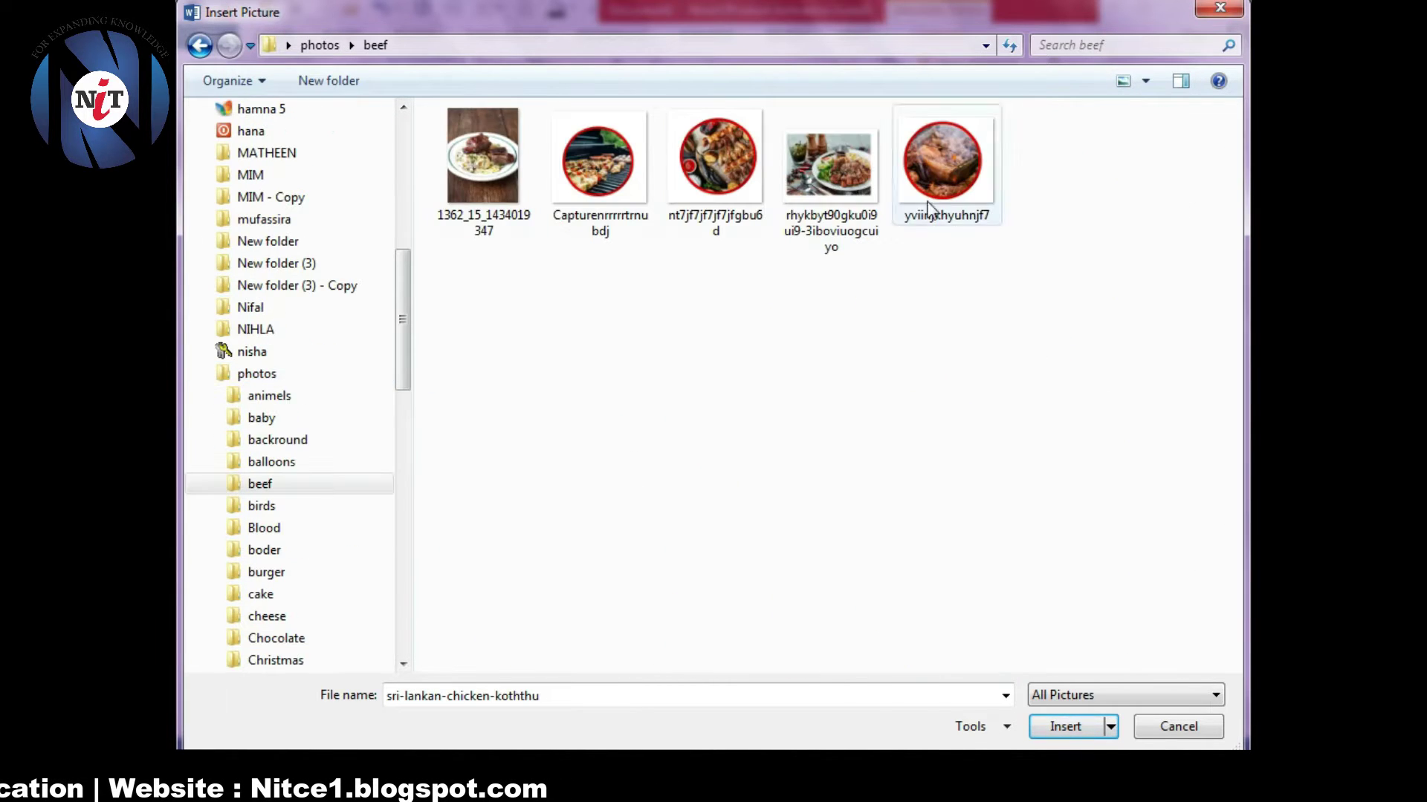
click(255, 383)
double_click(591, 269)
double_click(940, 160)
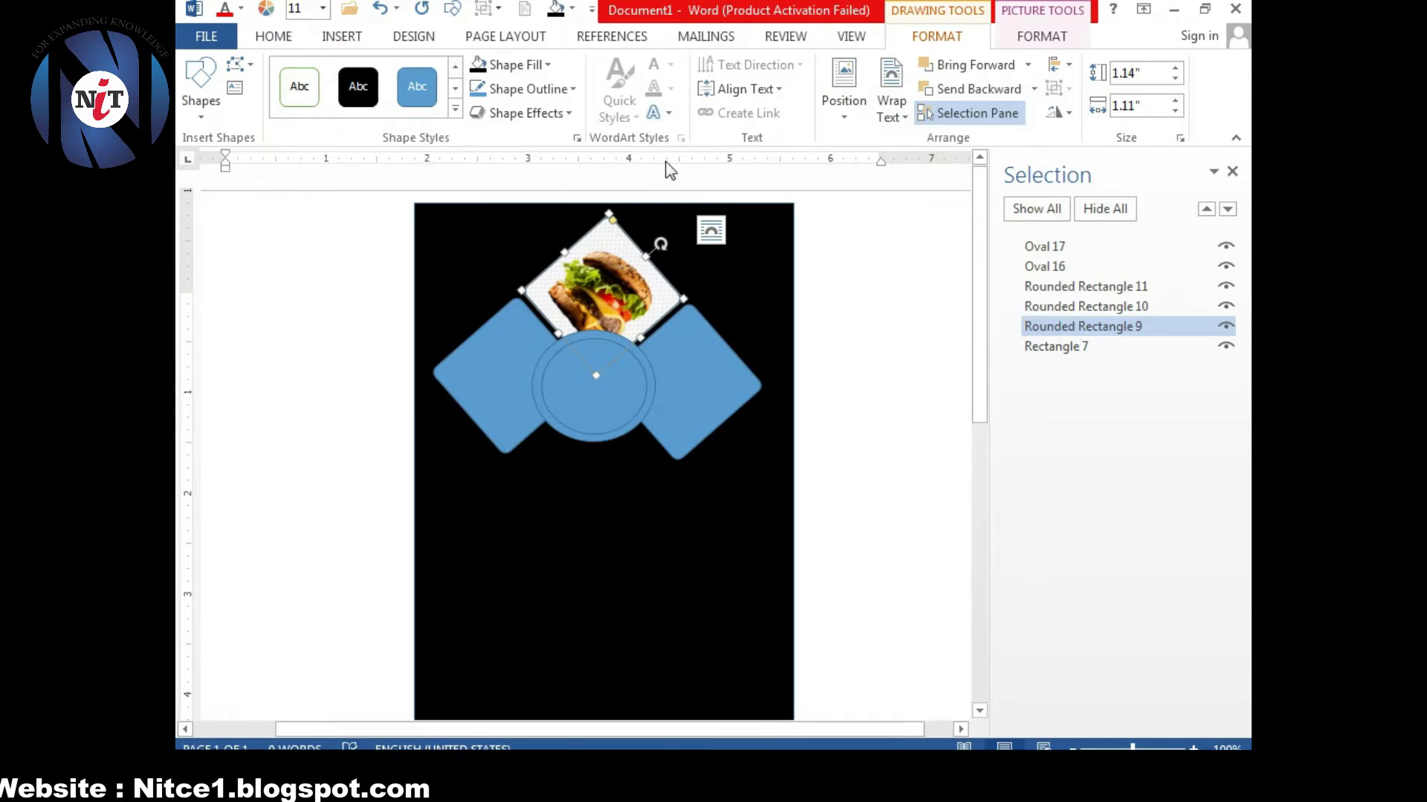
- Fill the right diamond tile with a burger photo, working offline
click(694, 350)
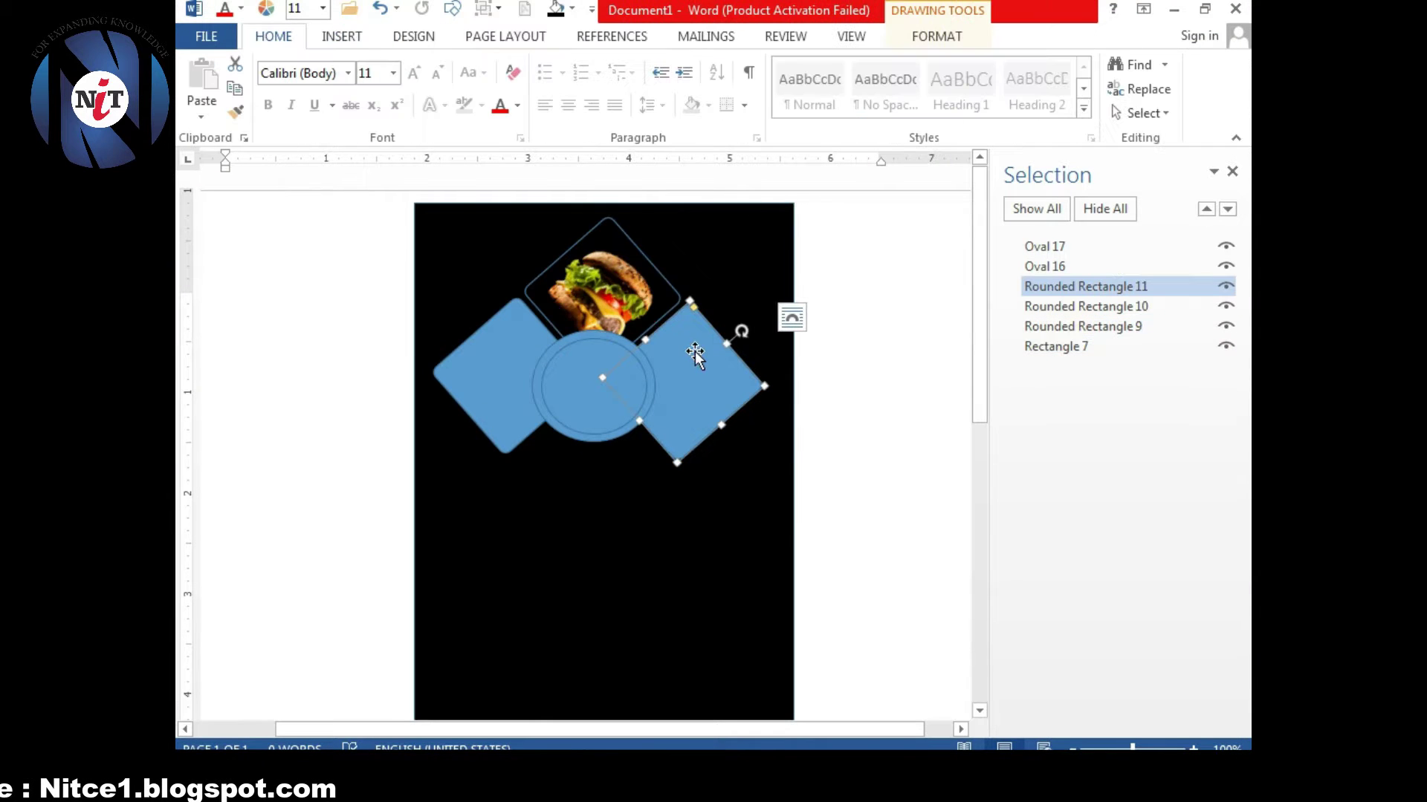
click(512, 65)
click(535, 268)
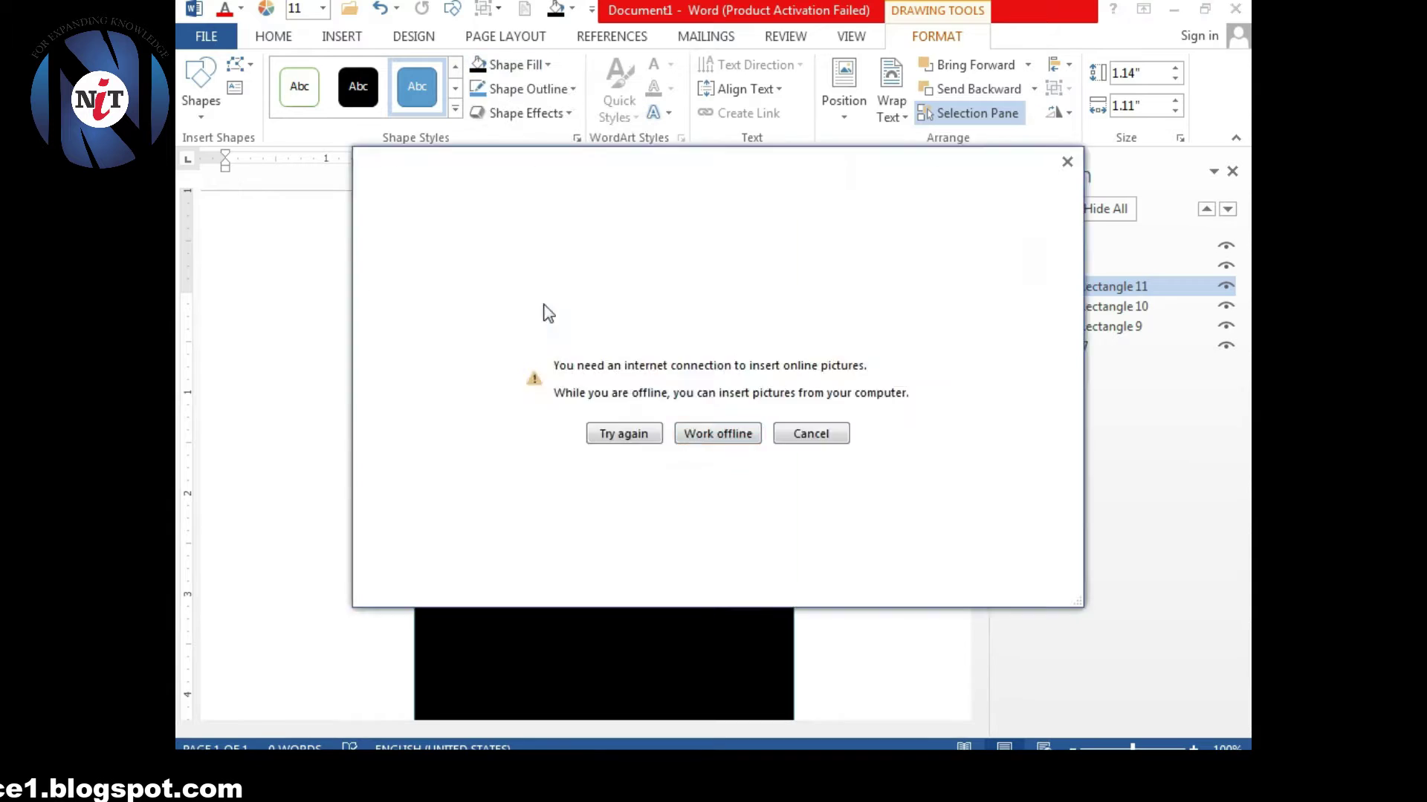
click(942, 328)
click(1070, 723)
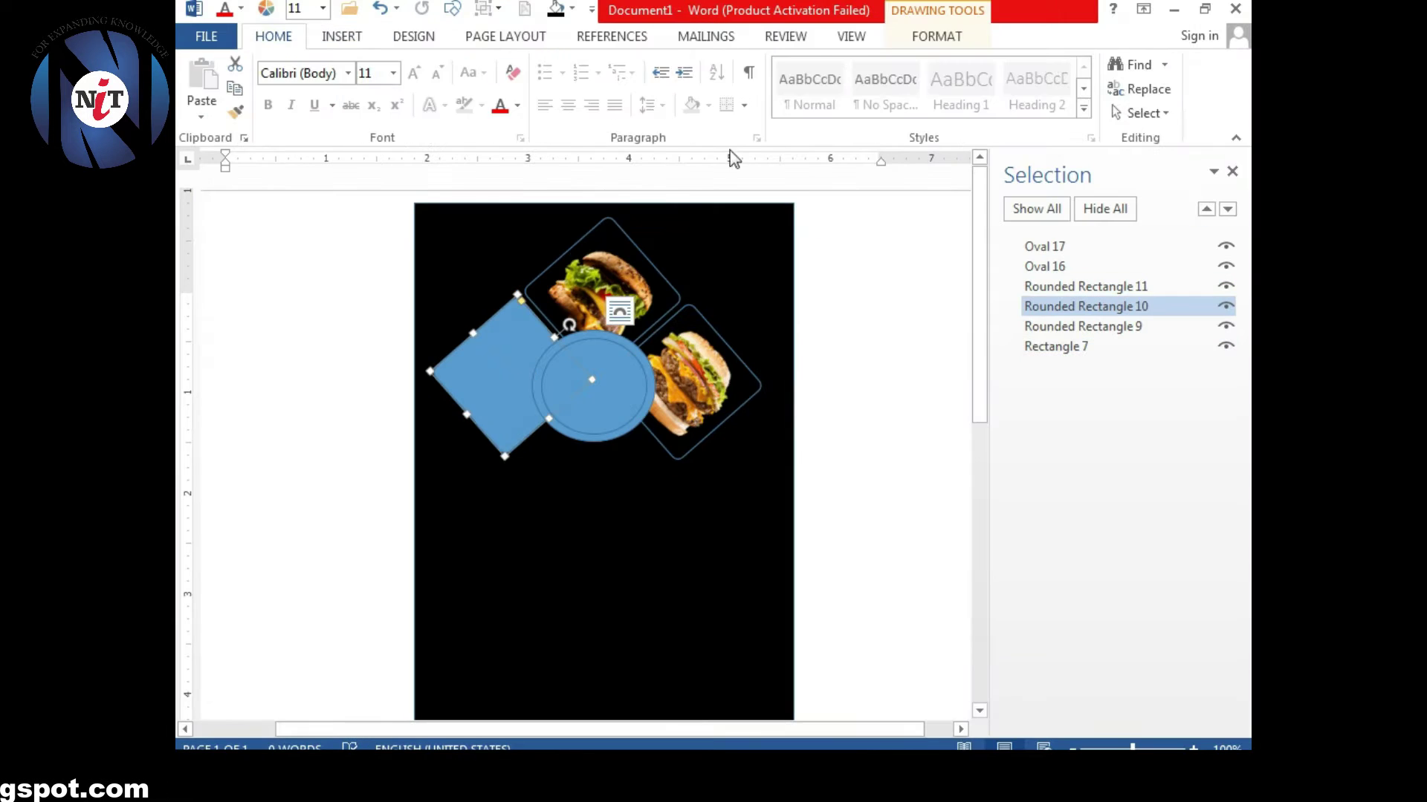
- Fill the left diamond tile with a burger photo as well
click(936, 36)
click(512, 65)
click(510, 350)
double_click(719, 470)
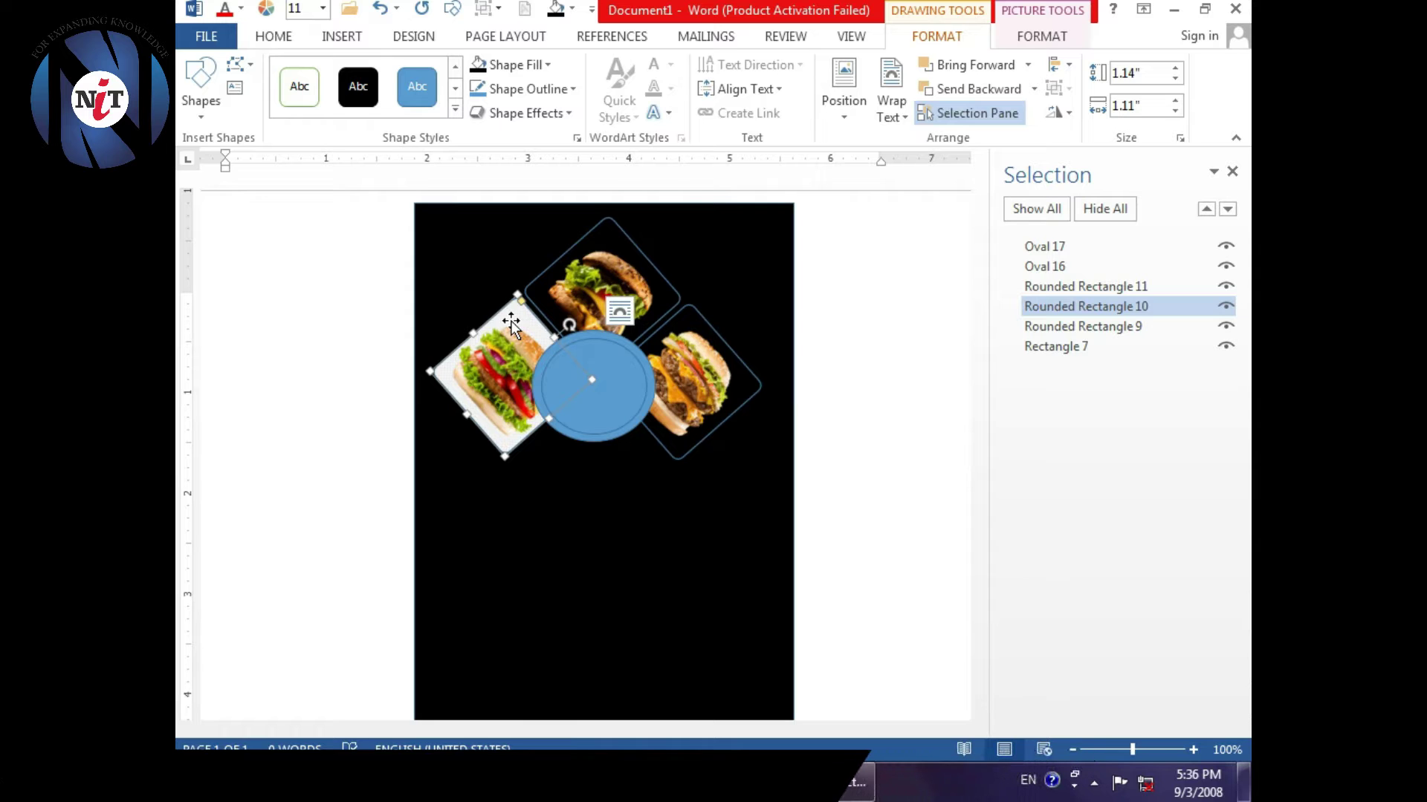
- Undo the left tile's burger fill and refill it with the nt7jf grilled meat photo from photos > beef
key(ctrl+z)
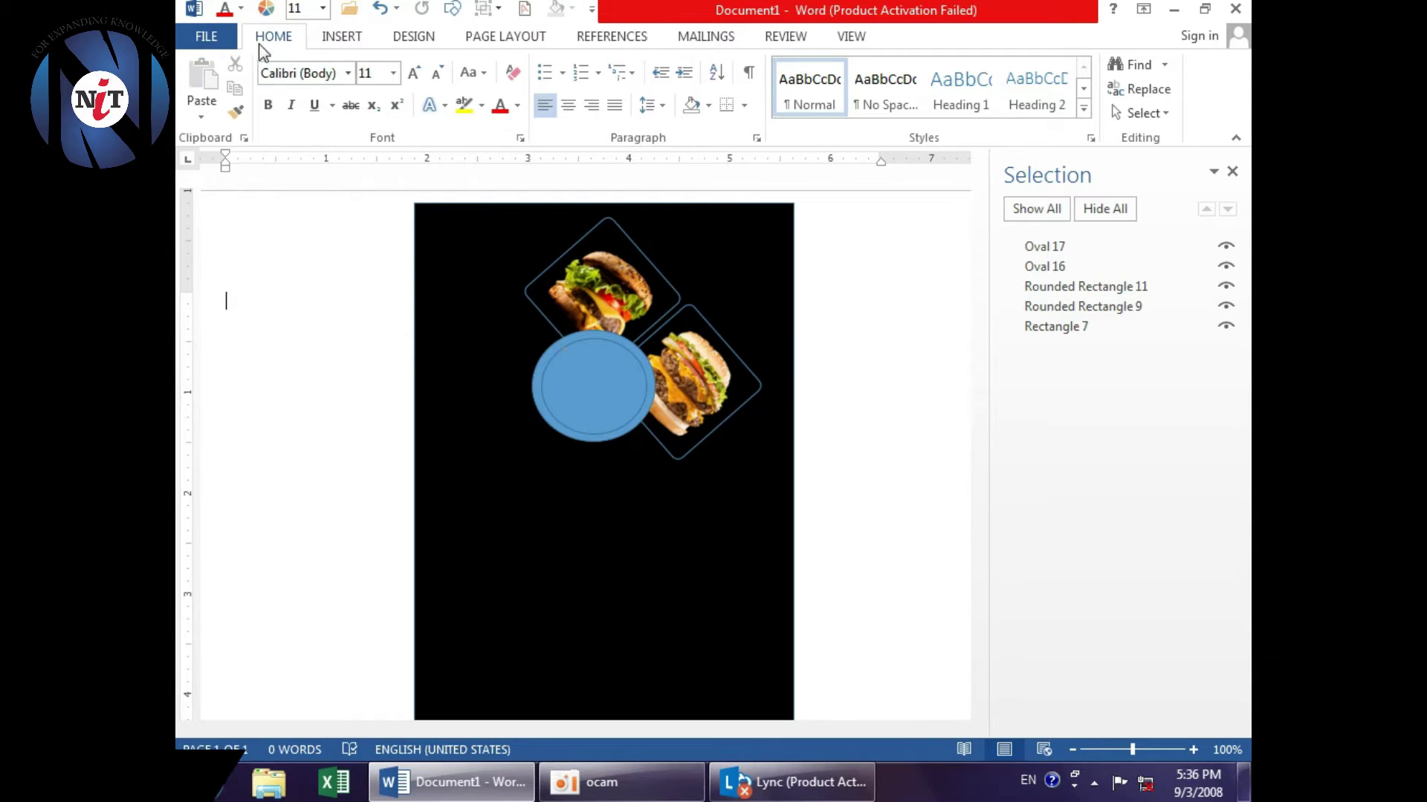
key(ctrl+y)
click(513, 65)
click(509, 350)
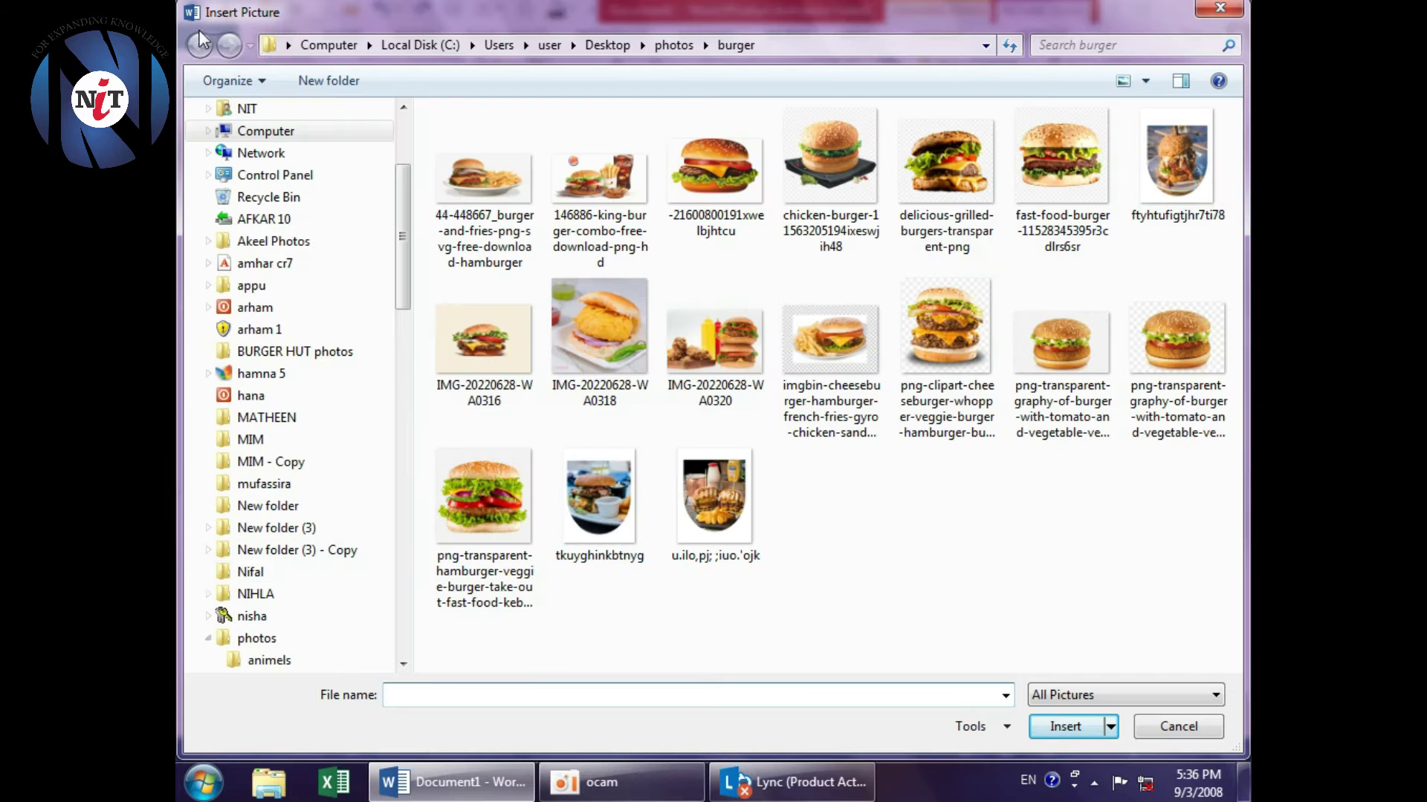
click(257, 639)
double_click(574, 239)
click(716, 159)
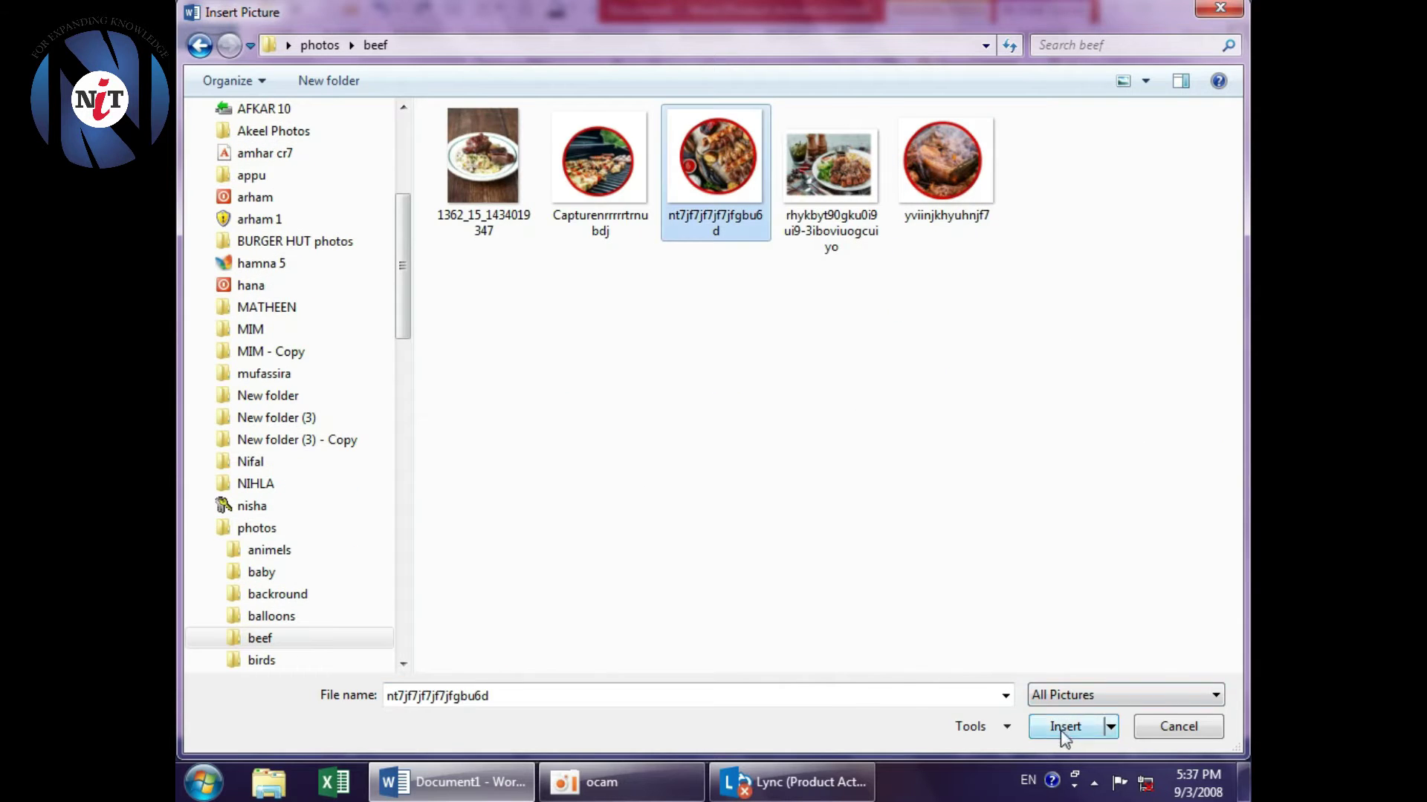
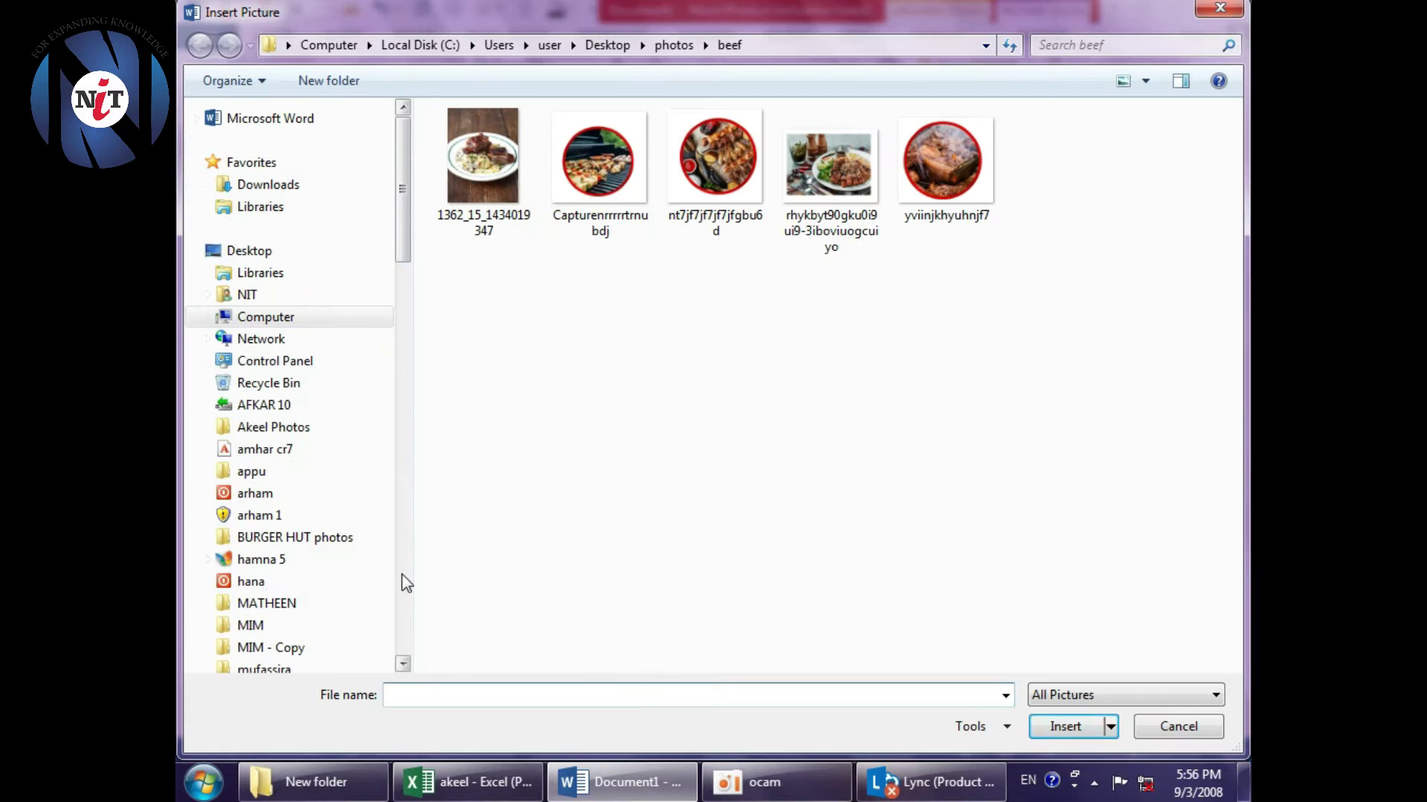
- In the Insert Picture dialog, go to the dawnloads folder on Local Disk (D:) to browse its photos
scroll(335, 296, down, 7)
scroll(349, 223, up, 7)
click(268, 185)
scroll(277, 544, down, 6)
scroll(283, 215, up, 2)
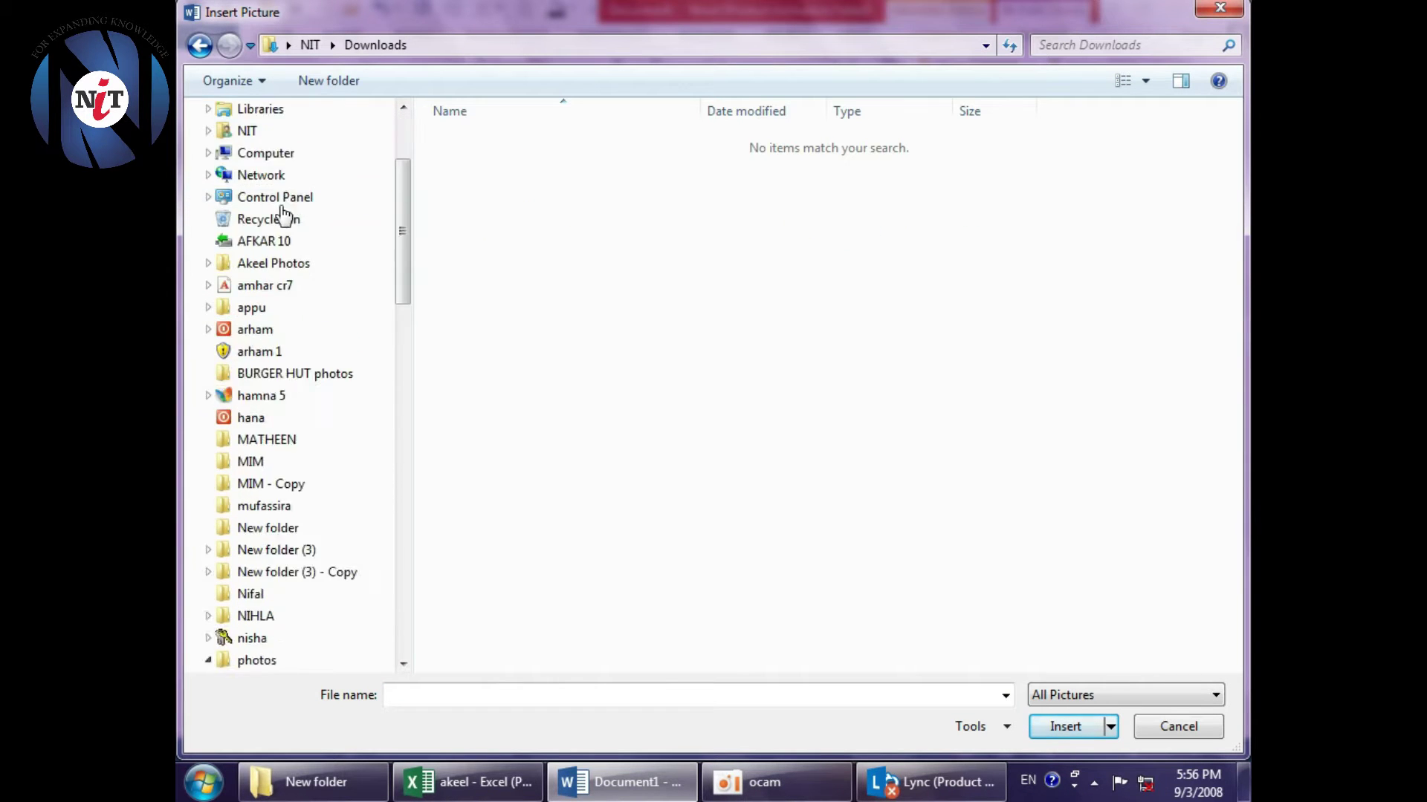
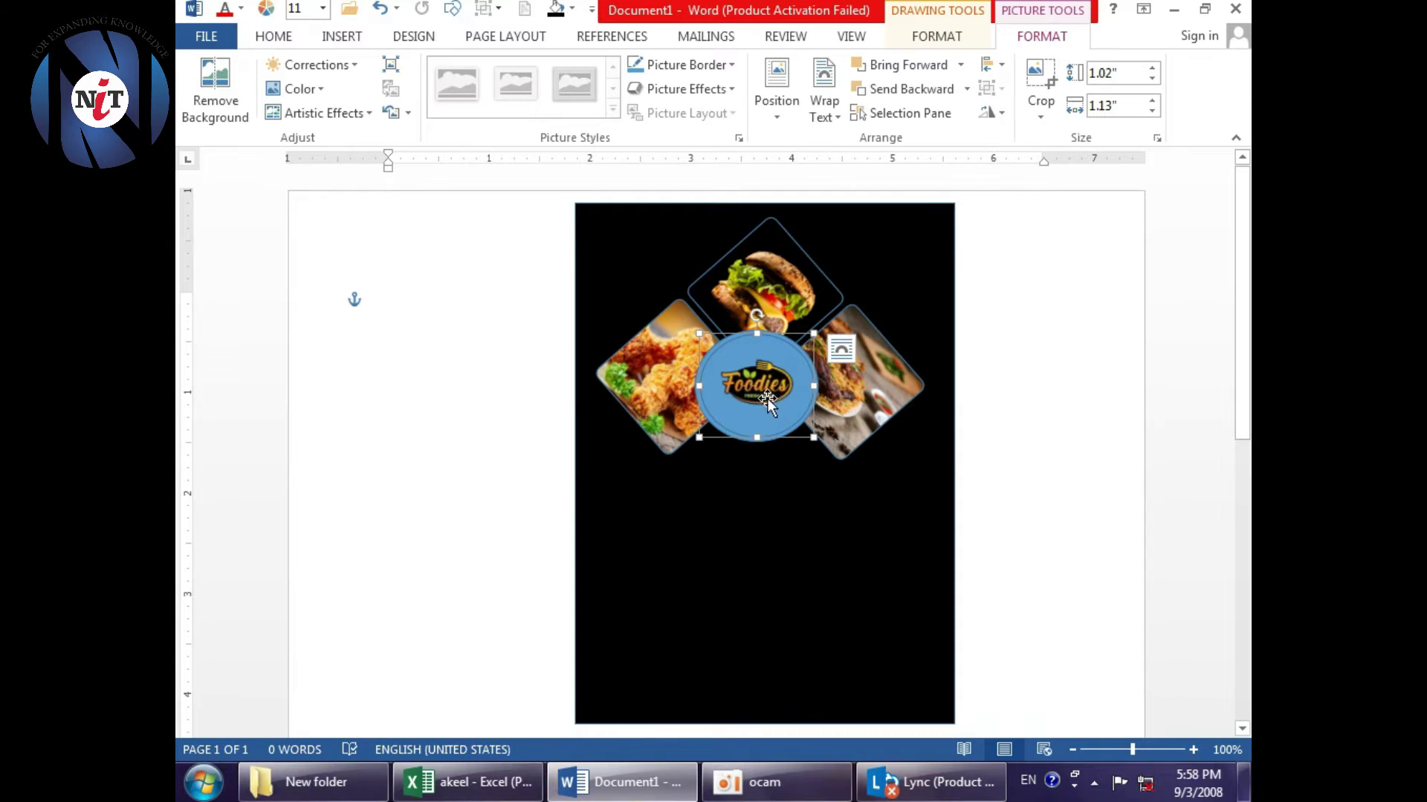
- Enlarge the Foodies logo, give the diamond food photos white outlines, and zoom to 140%
drag(813, 437, 847, 494)
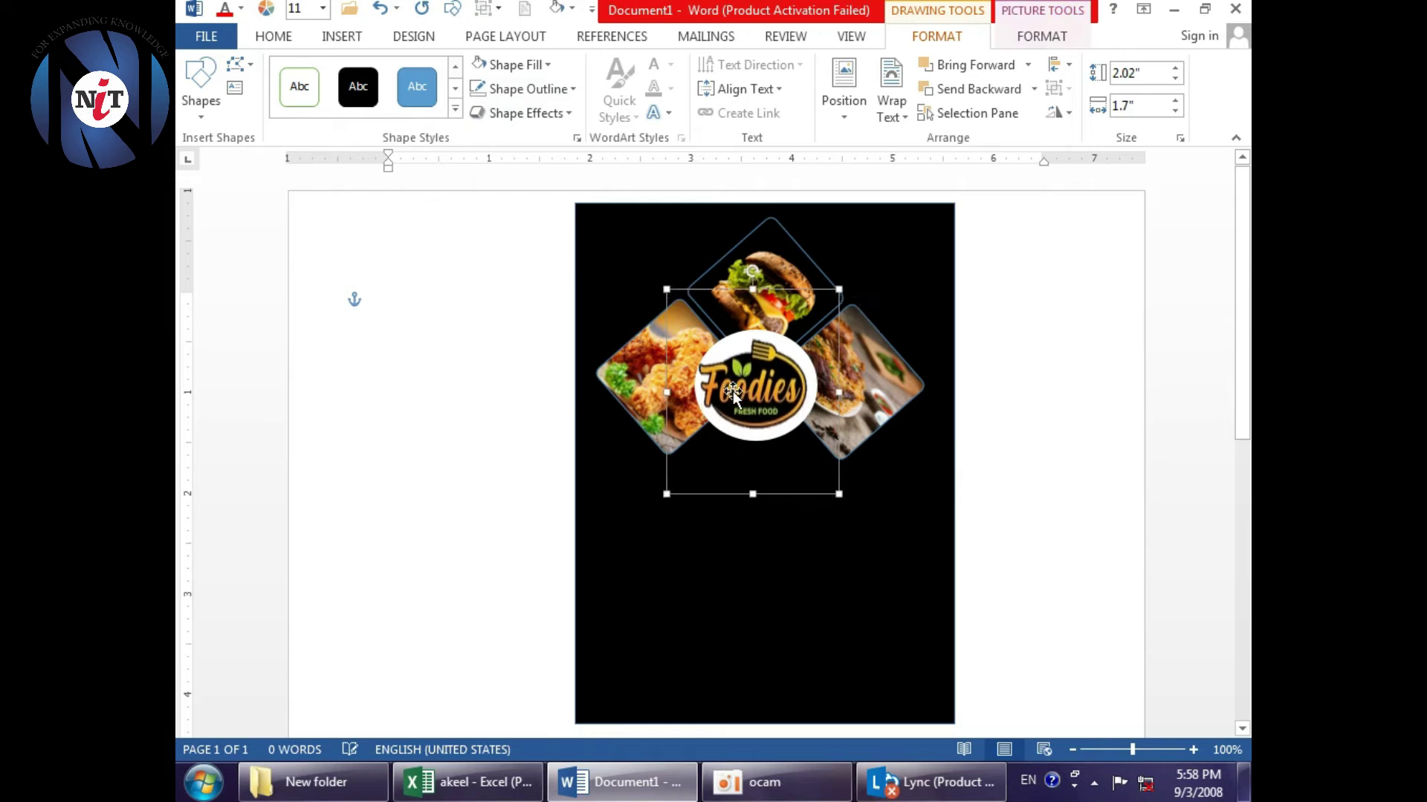
click(528, 88)
click(483, 135)
click(1137, 749)
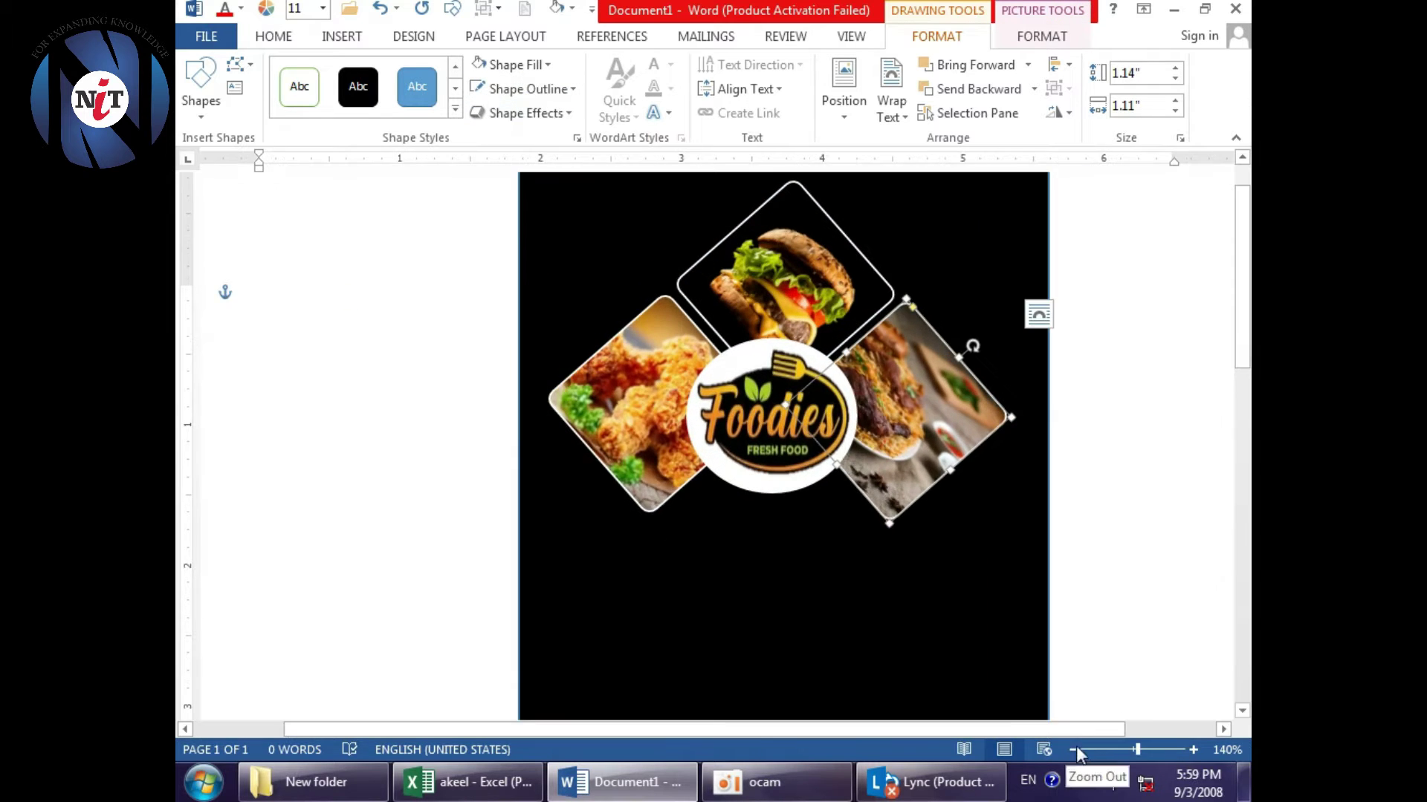
- Nudge the Foodies logo into the circle centre and make it slightly taller
click(867, 383)
click(833, 401)
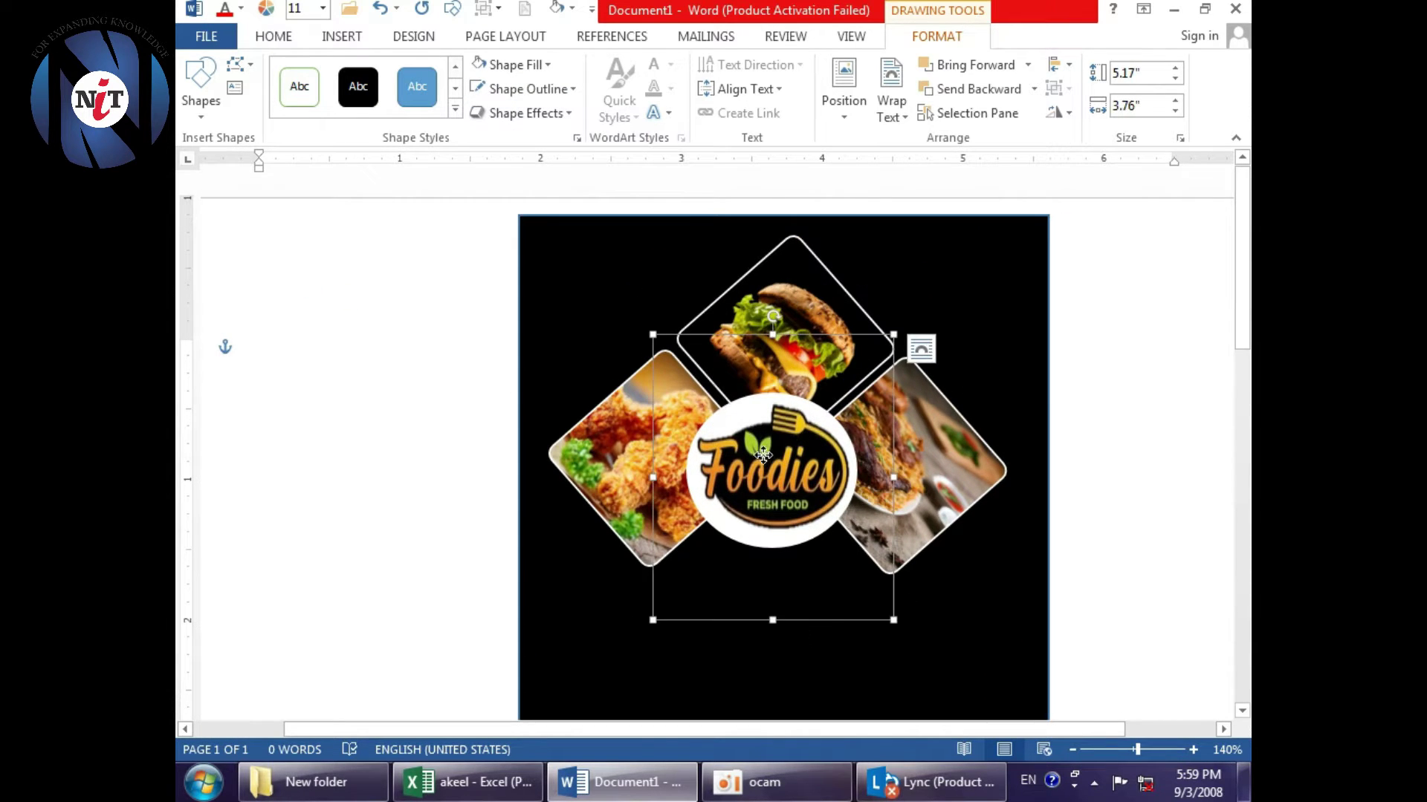
drag(768, 628, 763, 635)
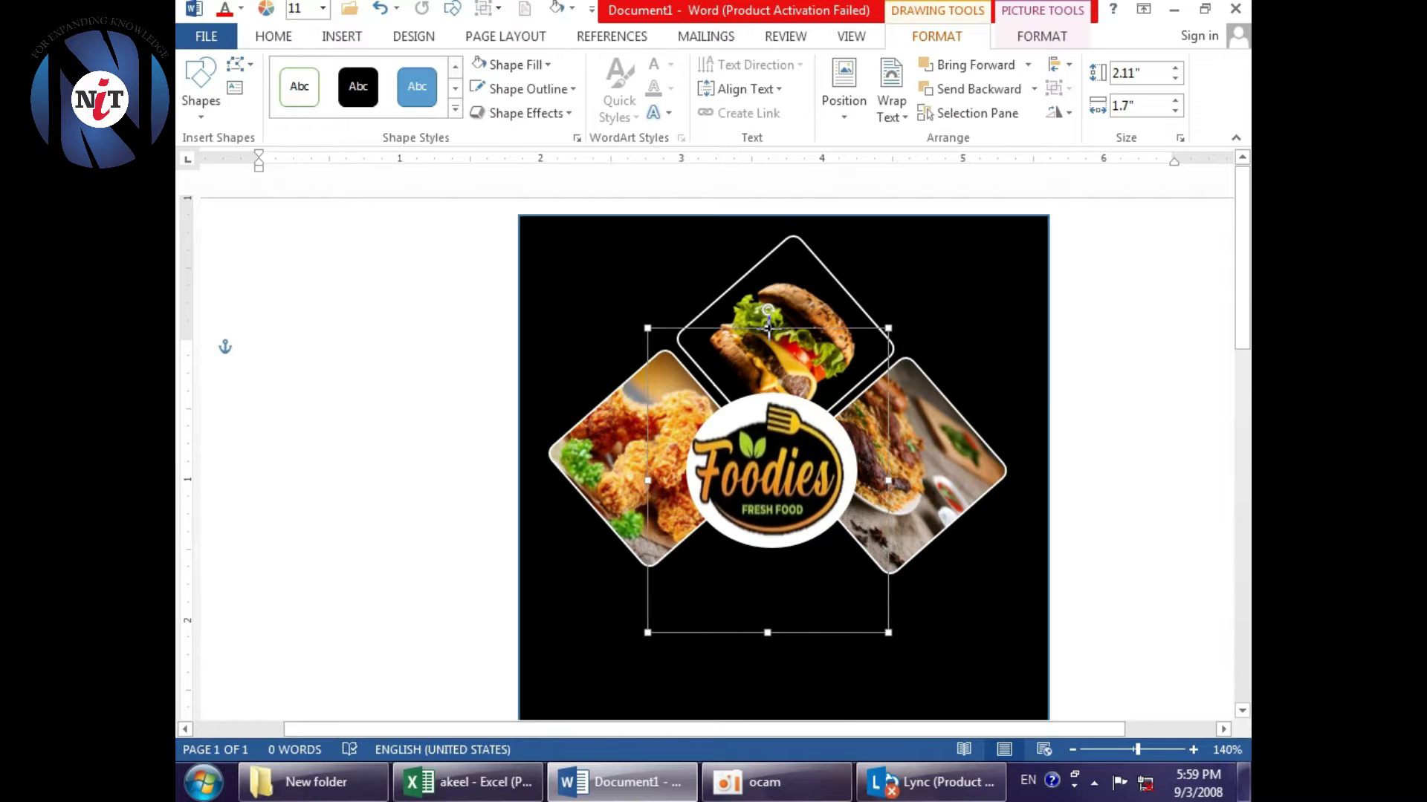
drag(888, 335, 891, 329)
- Remove the black background rectangle's outline and widen it to 5.17" by 3.87"
click(926, 578)
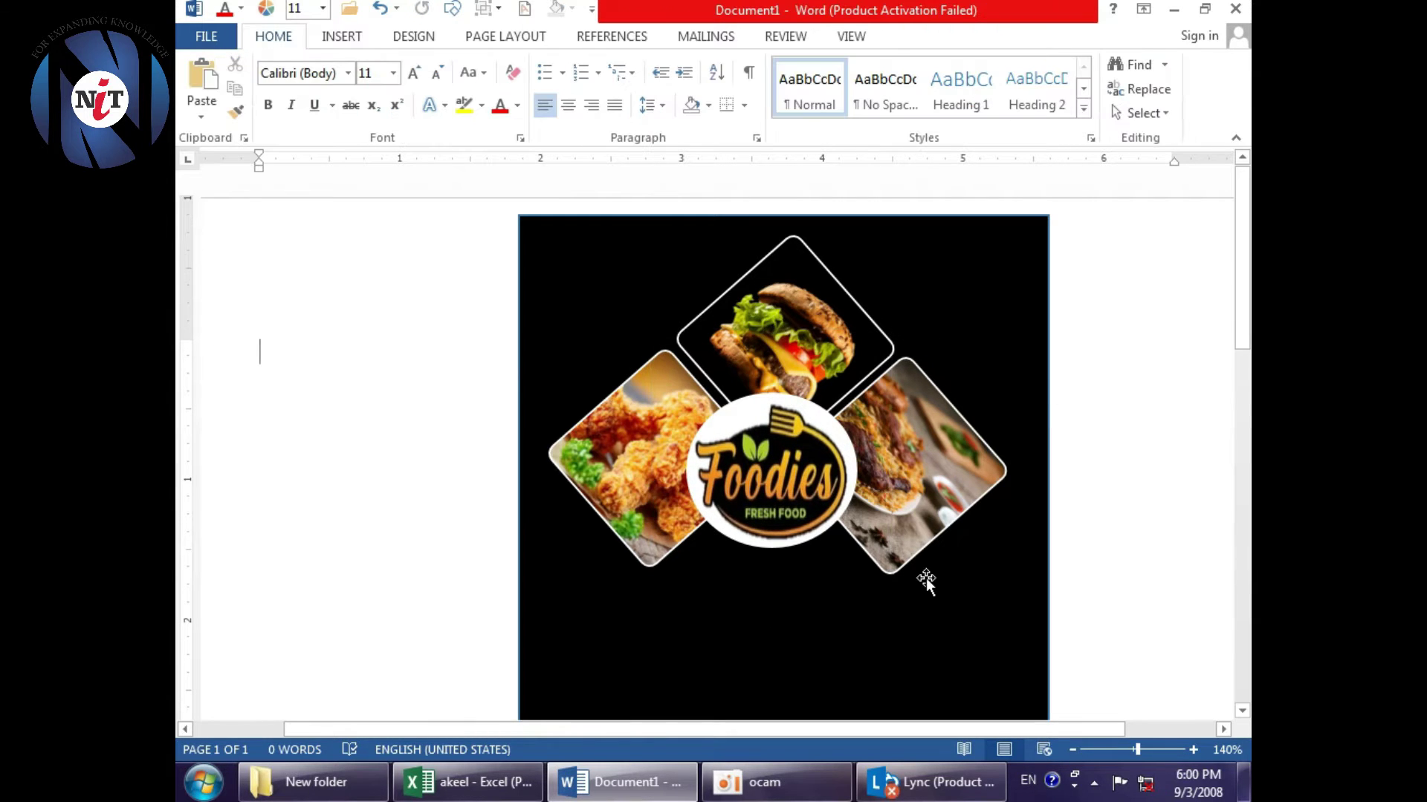
click(829, 489)
click(529, 89)
click(529, 279)
drag(1048, 579, 1060, 583)
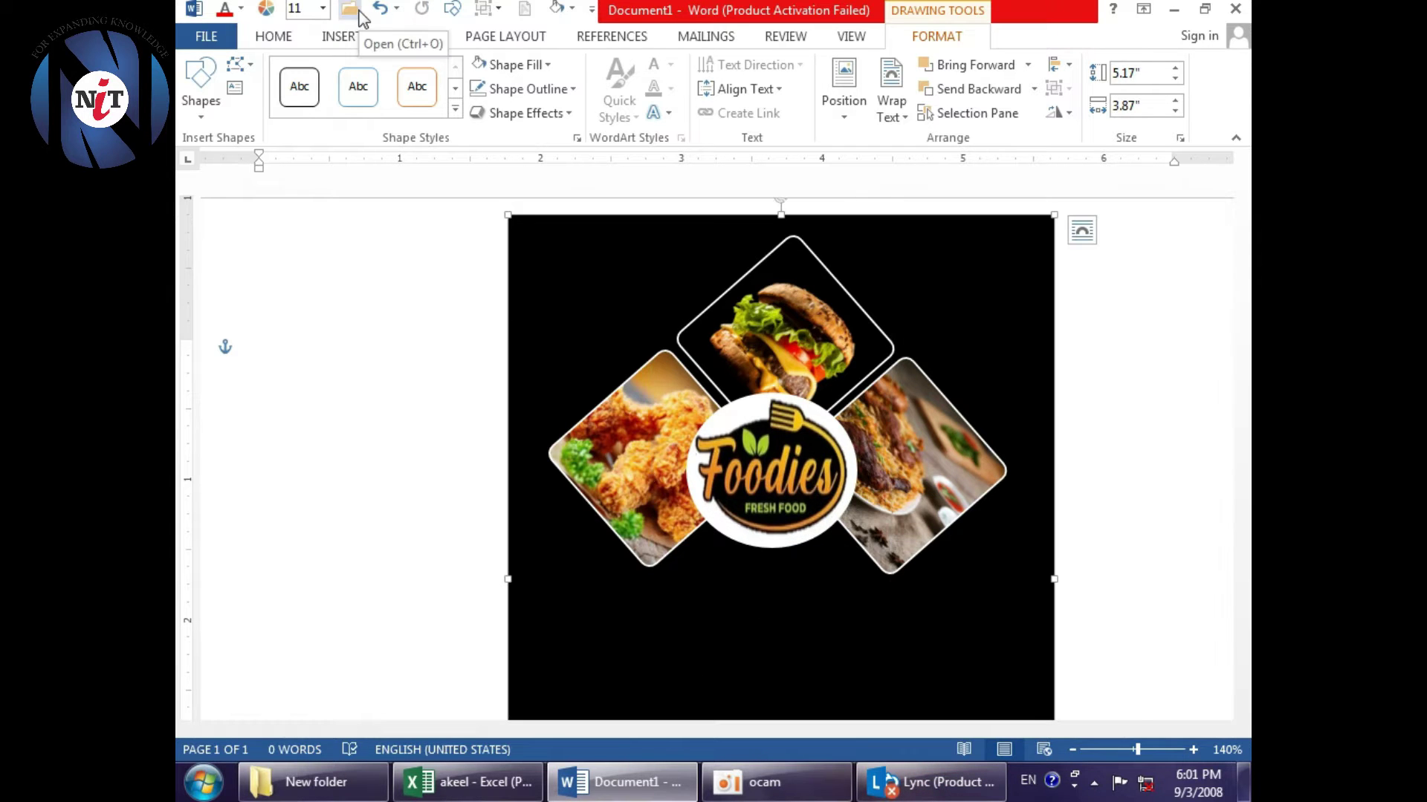
- Draw a rectangle below the central circle
click(342, 36)
click(465, 89)
scroll(780, 446, down, 3)
drag(642, 408, 914, 540)
- Browse the food and cicken photo folders for a chicken picture to use as a shape fill
click(518, 64)
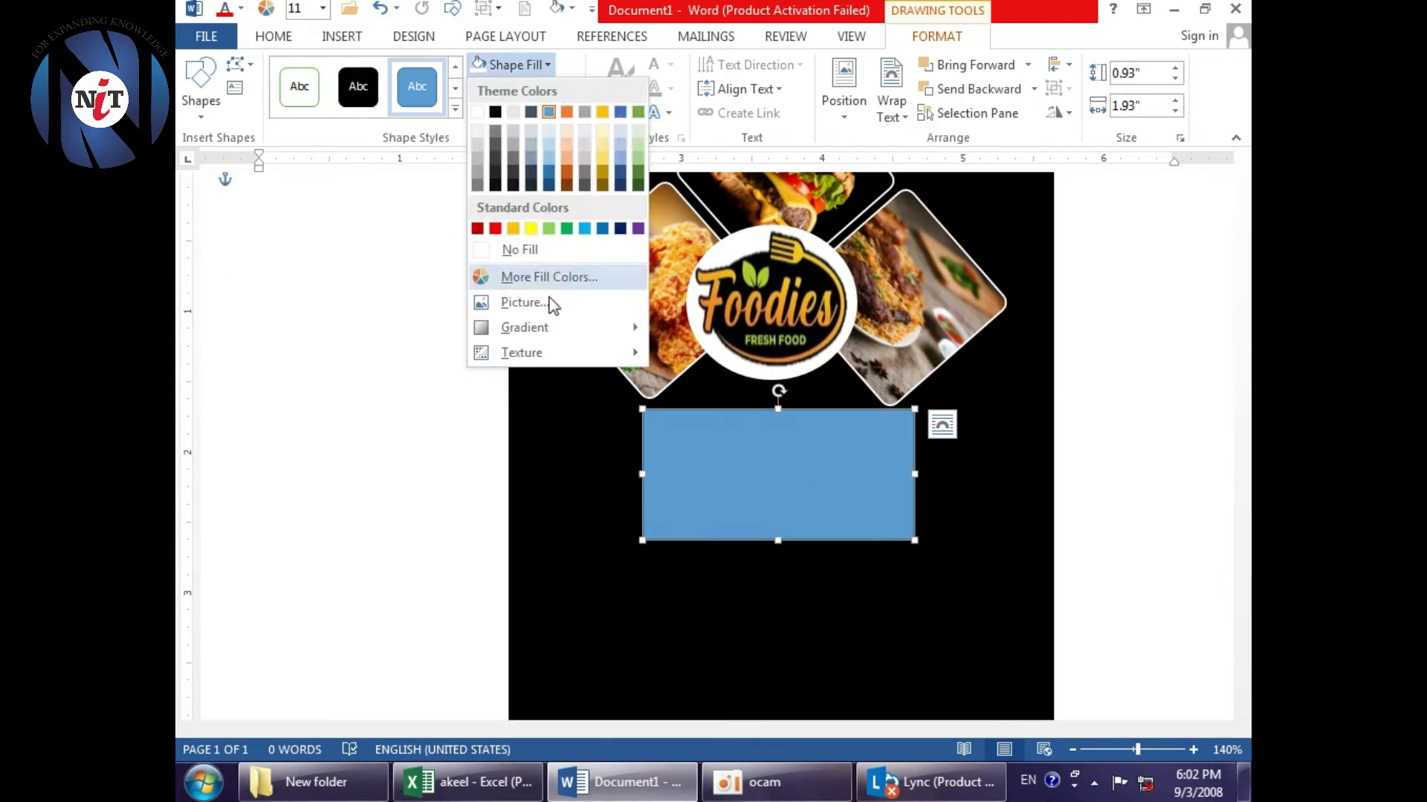
click(552, 303)
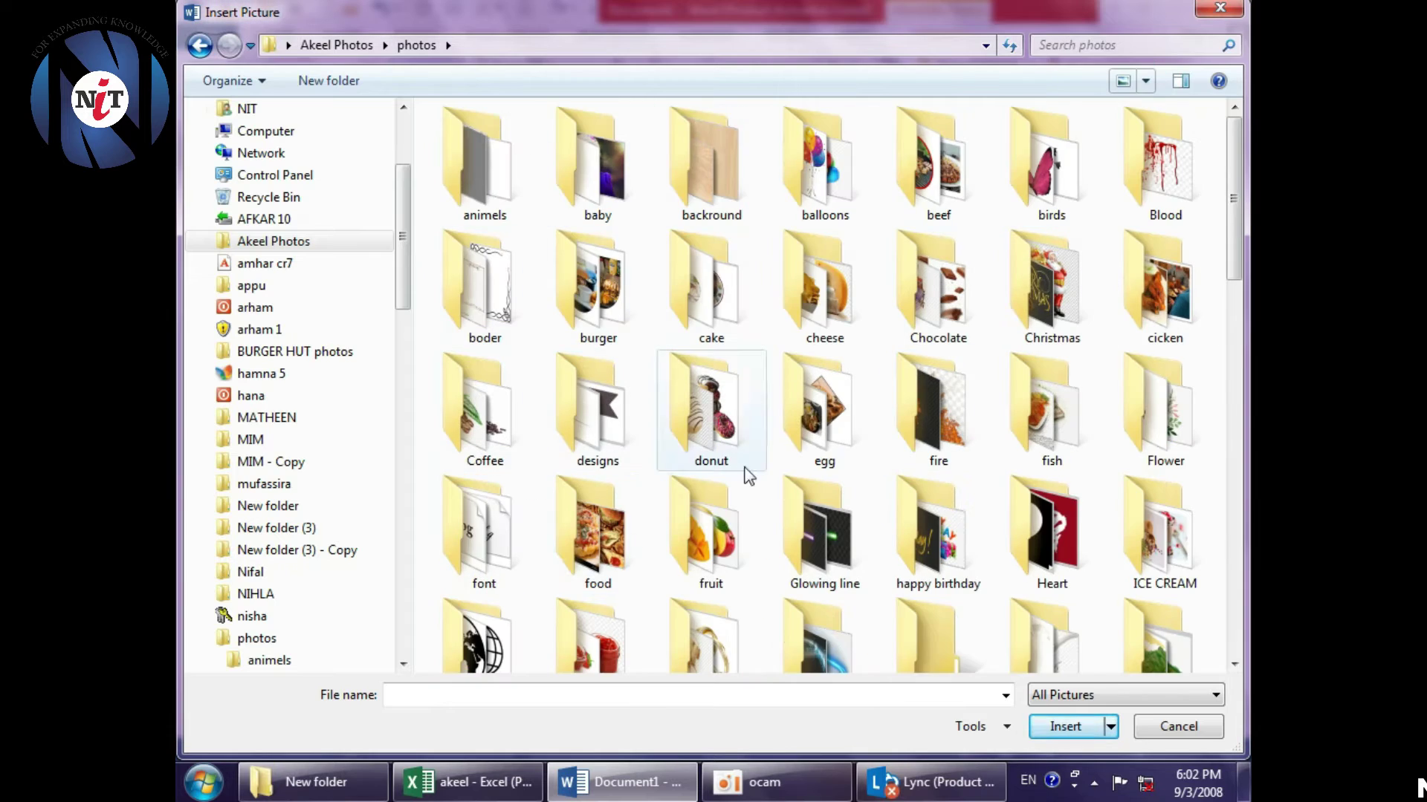
double_click(599, 535)
key(BackSpace)
double_click(1164, 297)
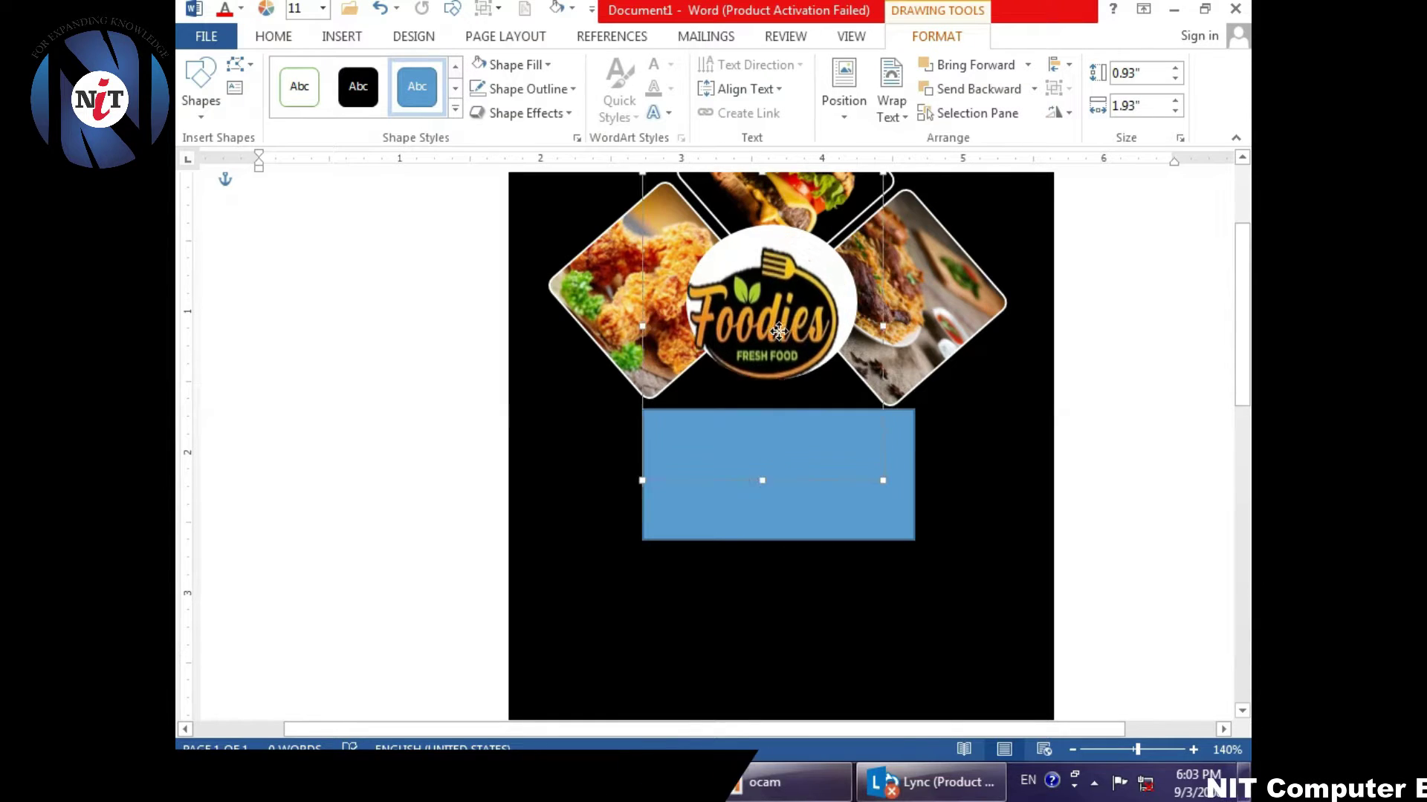
click(791, 310)
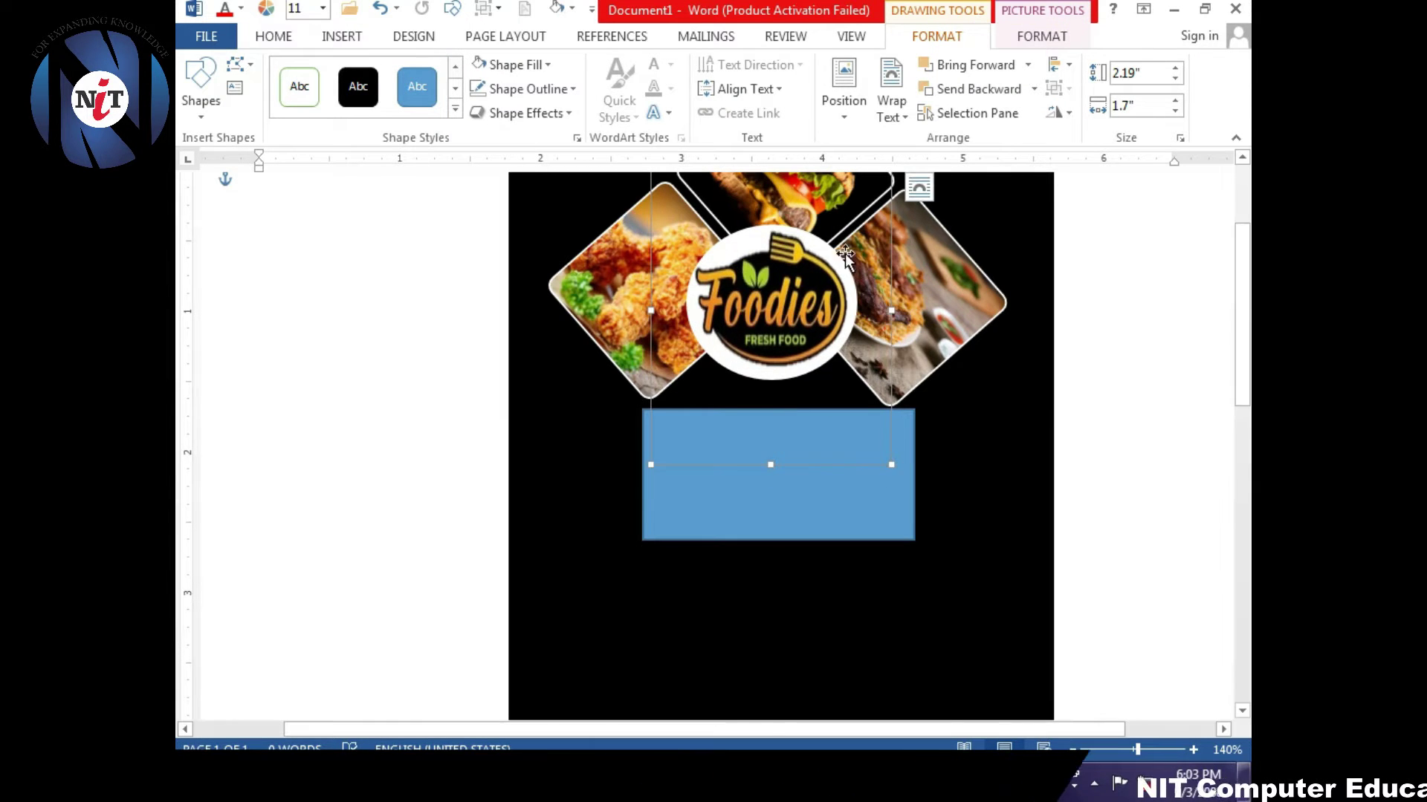
- Fill the central circle with the plated chicken photo and move the Foodies logo top right
drag(812, 260, 897, 425)
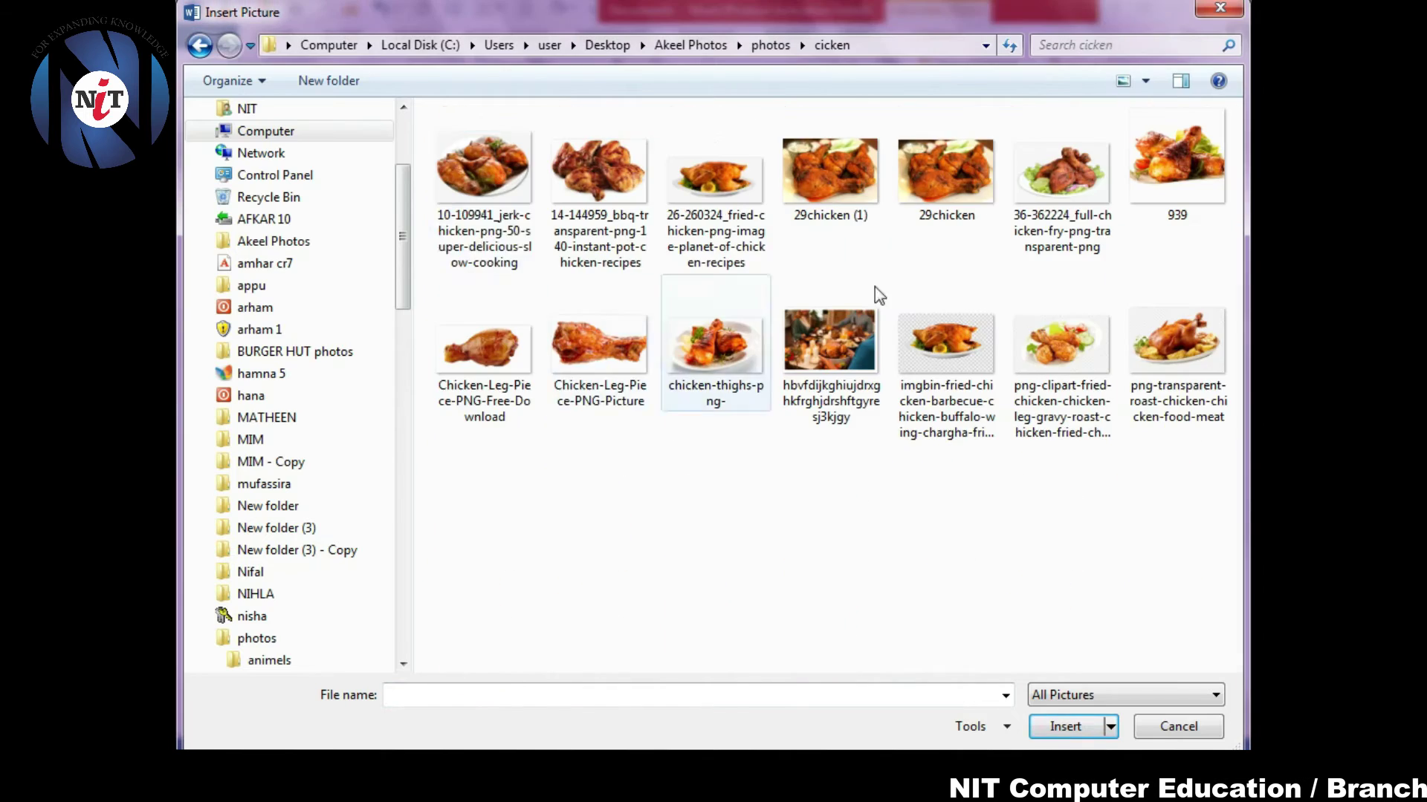
double_click(484, 169)
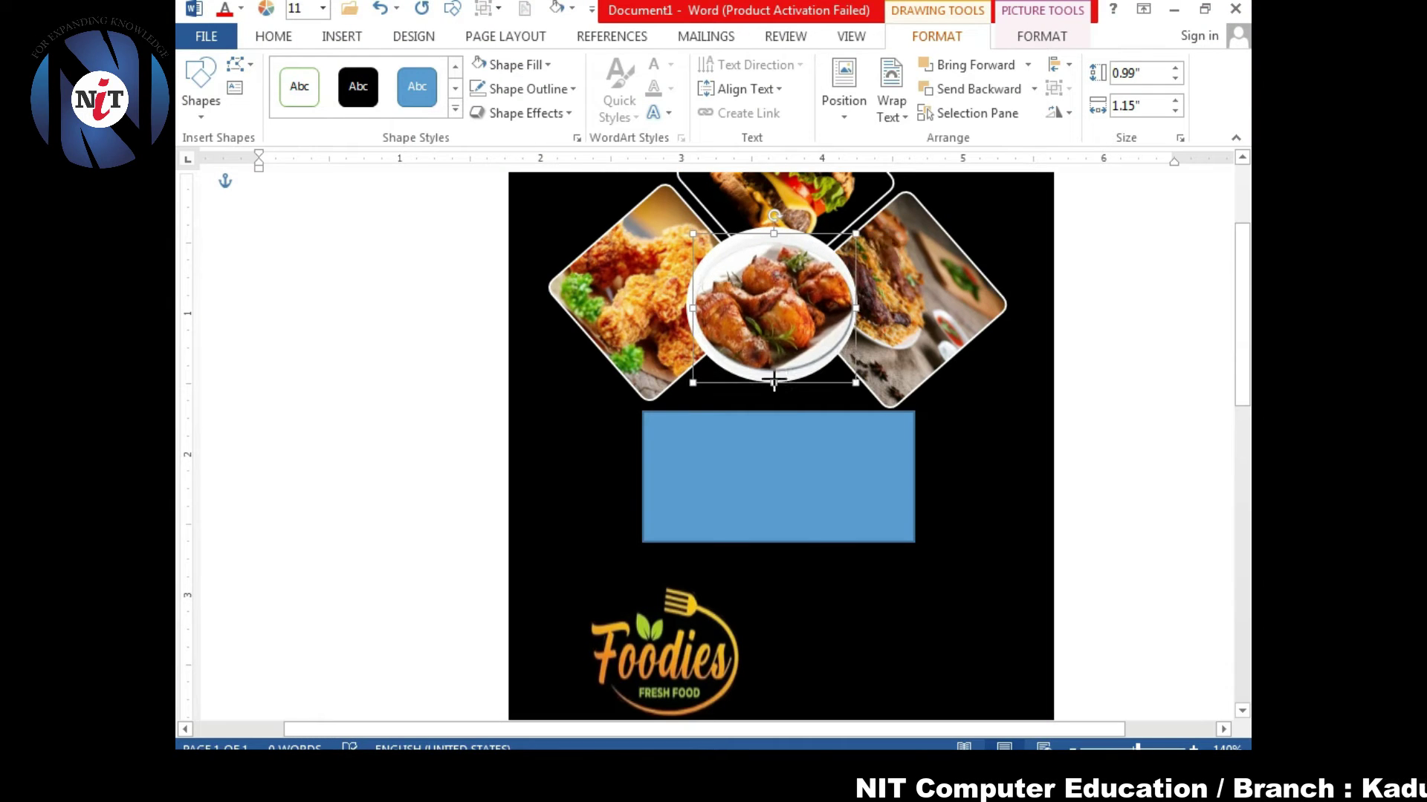
mouse_move(547, 681)
mouse_down()
mouse_move(1008, 529)
mouse_move(1009, 341)
mouse_move(1059, 306)
mouse_up()
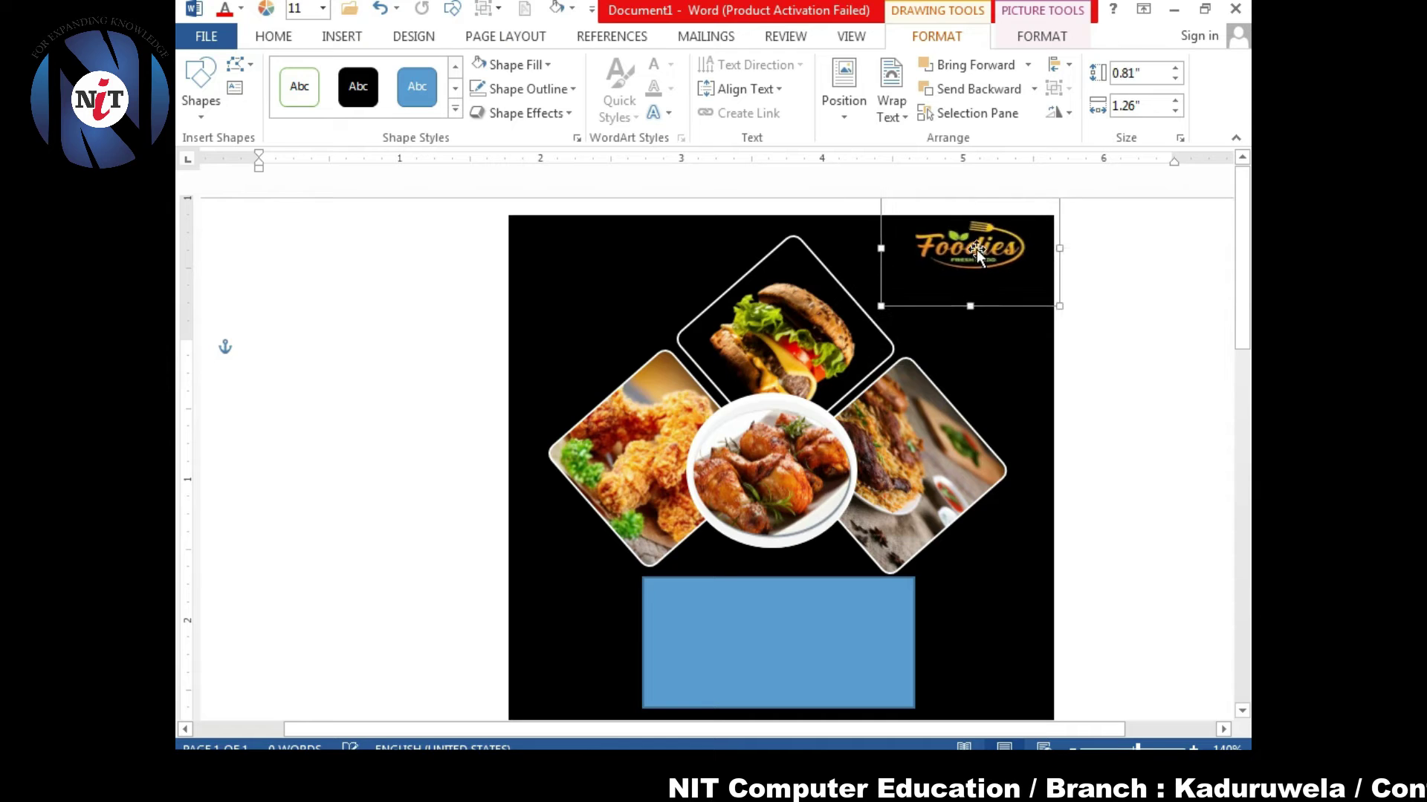
- Undo the blue rectangle below the collage
scroll(854, 446, down, 1)
click(782, 518)
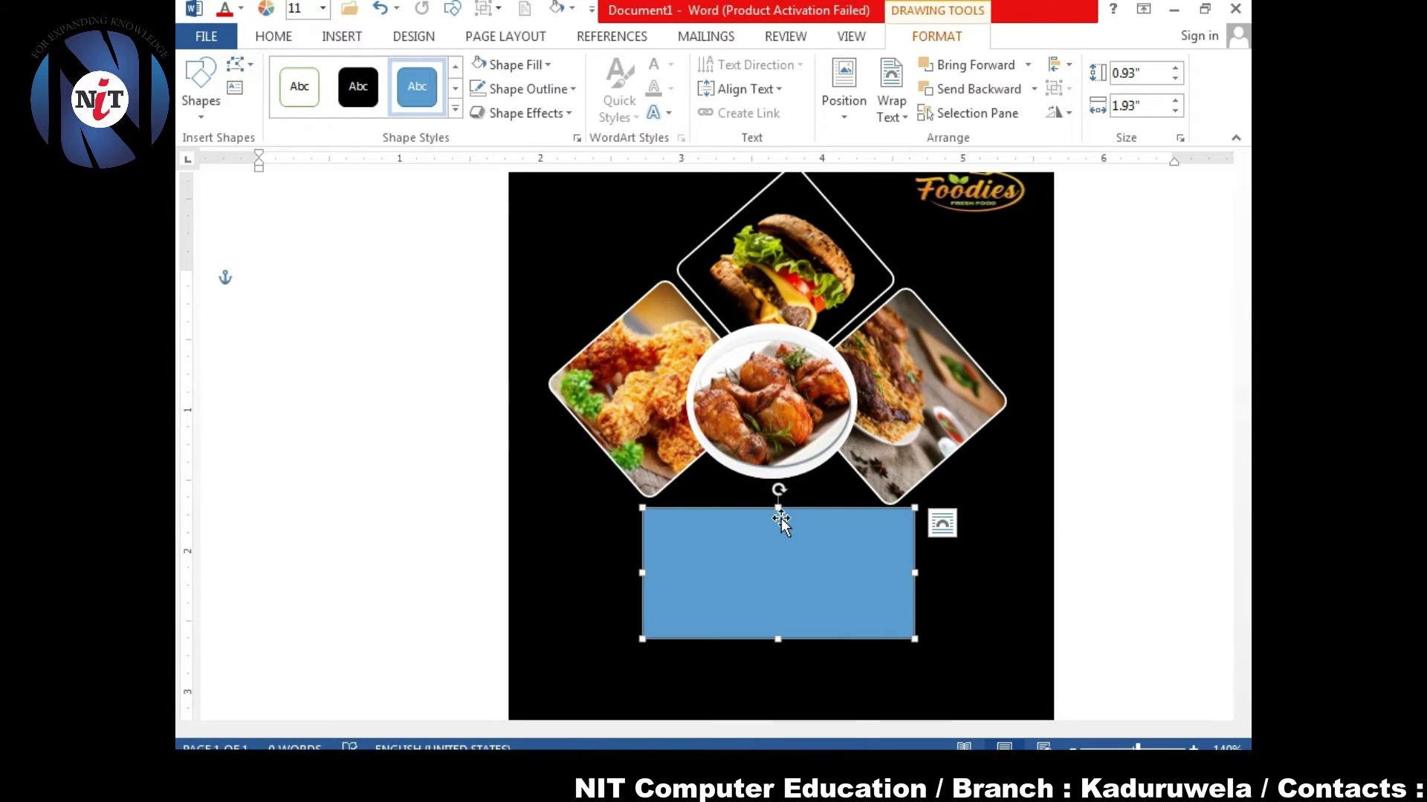
key(ctrl+z)
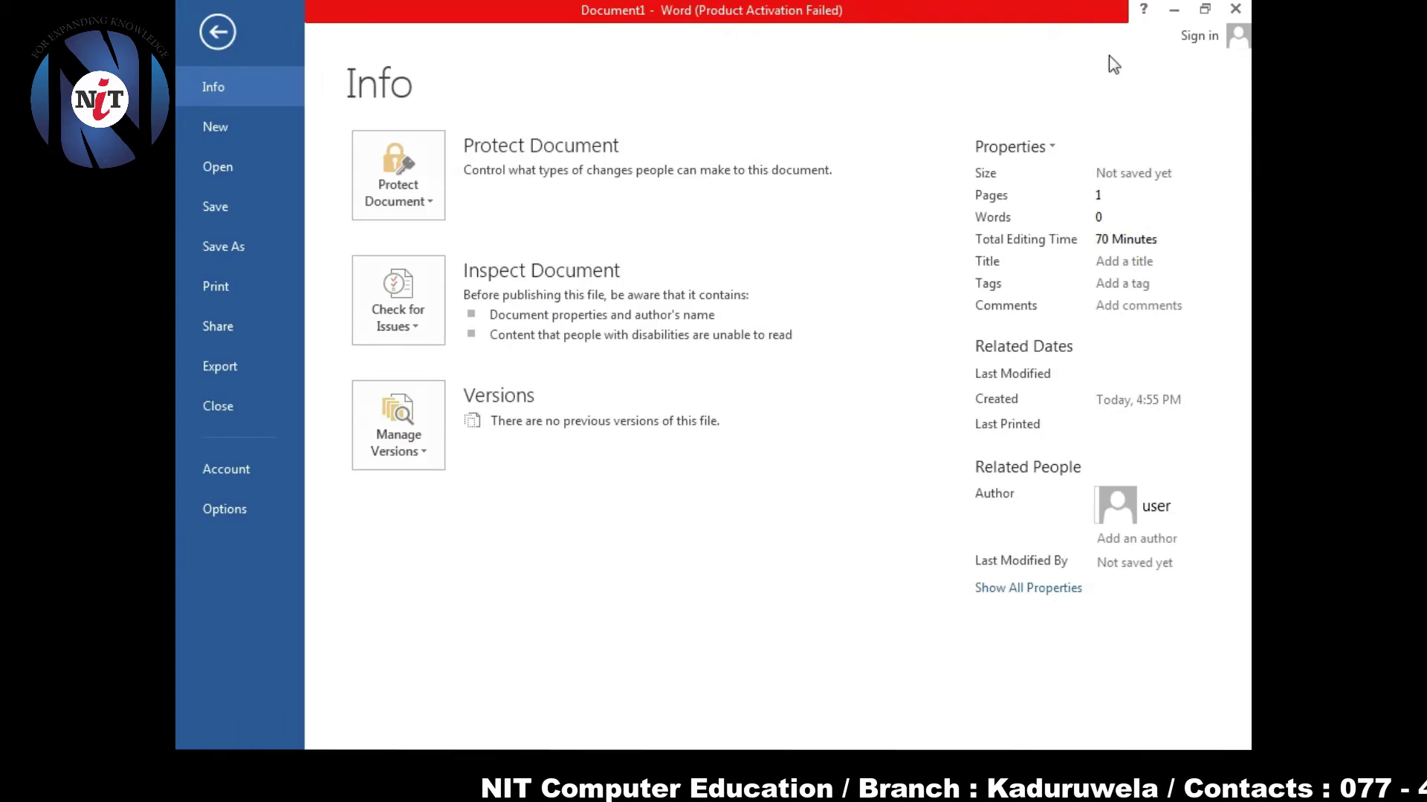
- Draw a text box below the food collage
click(342, 35)
click(465, 101)
click(455, 162)
drag(667, 520, 889, 603)
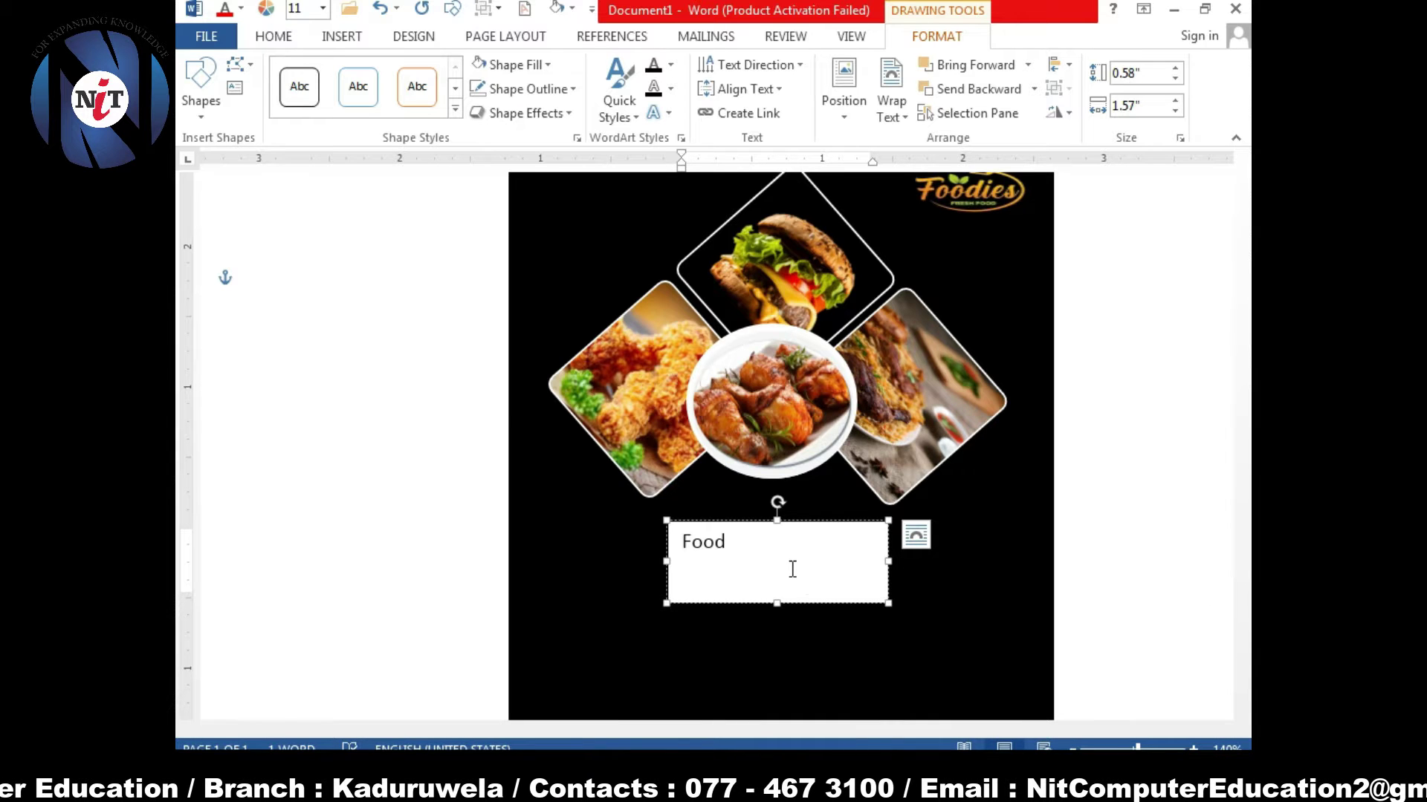
- Make the text 28 pt in an outline font and nudge the box slightly up and right
key(ctrl+a)
click(274, 36)
click(368, 73)
text(28)
key(Return)
click(348, 72)
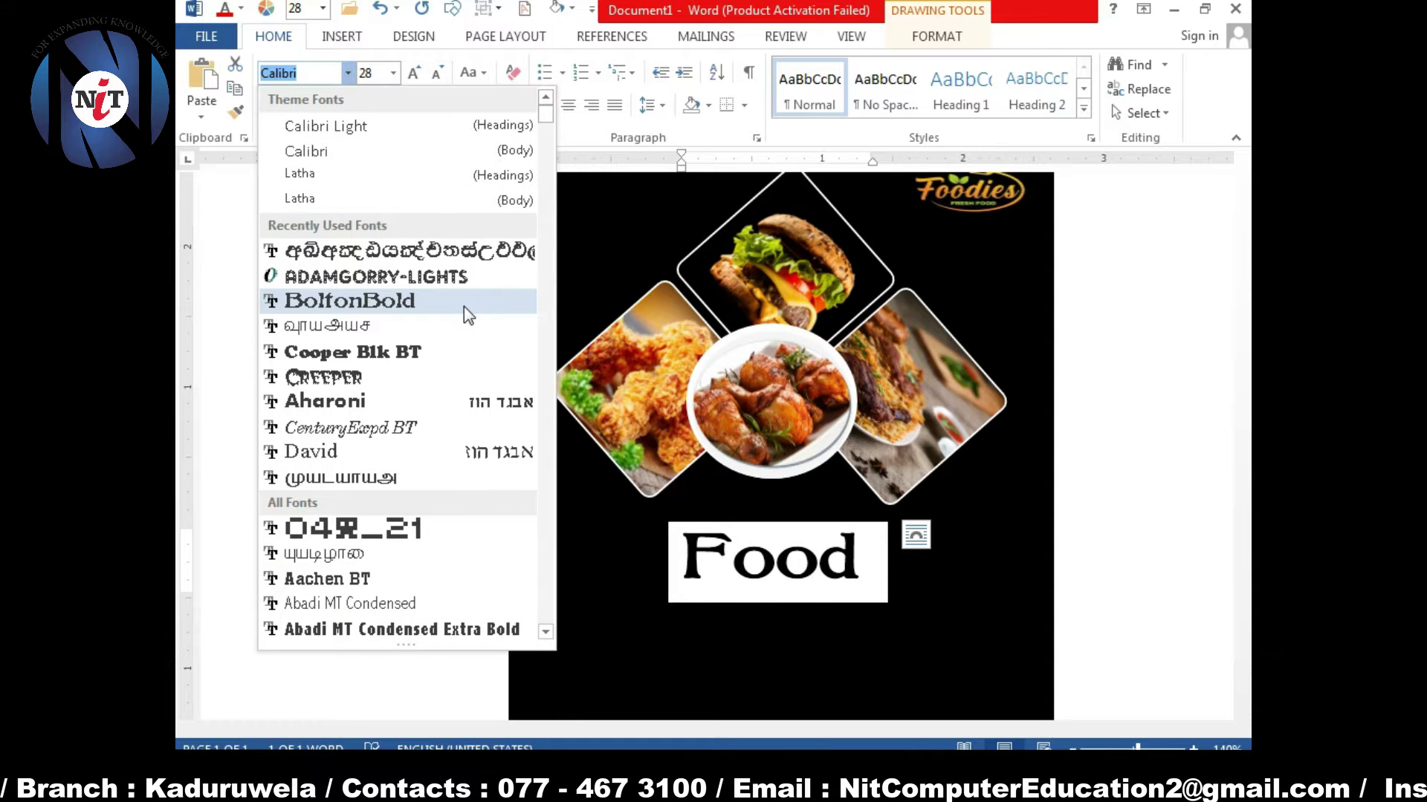
scroll(438, 409, down, 5)
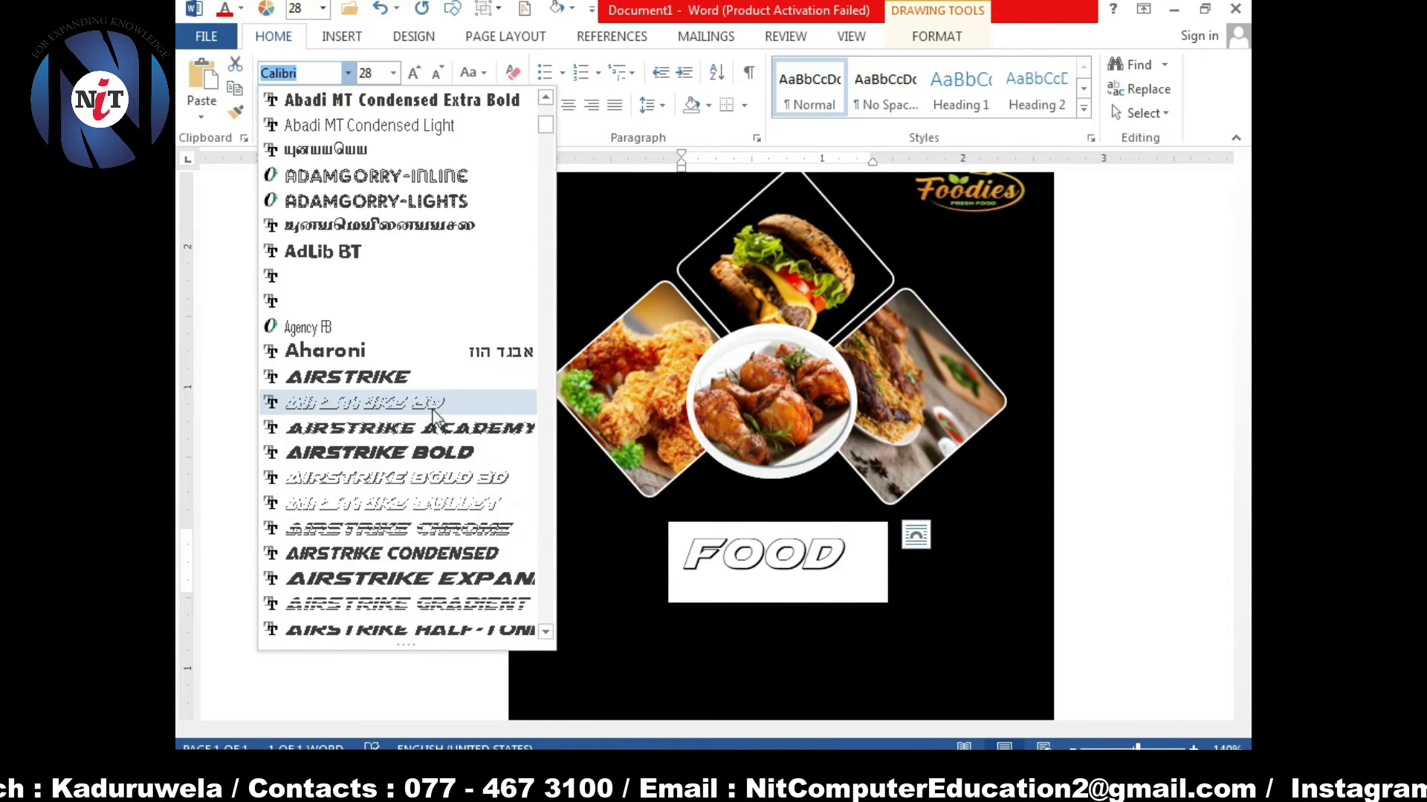
click(416, 503)
click(936, 36)
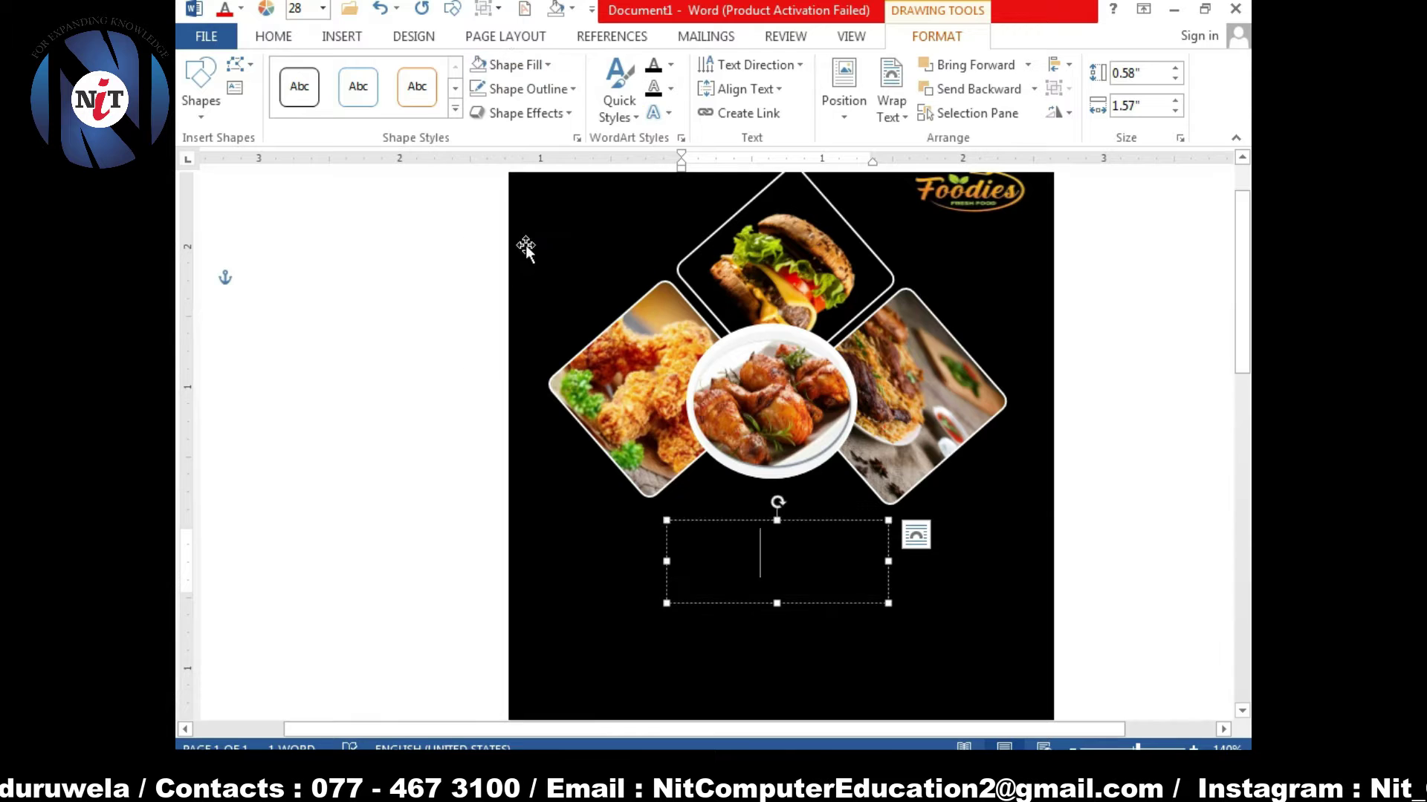
drag(782, 590, 791, 571)
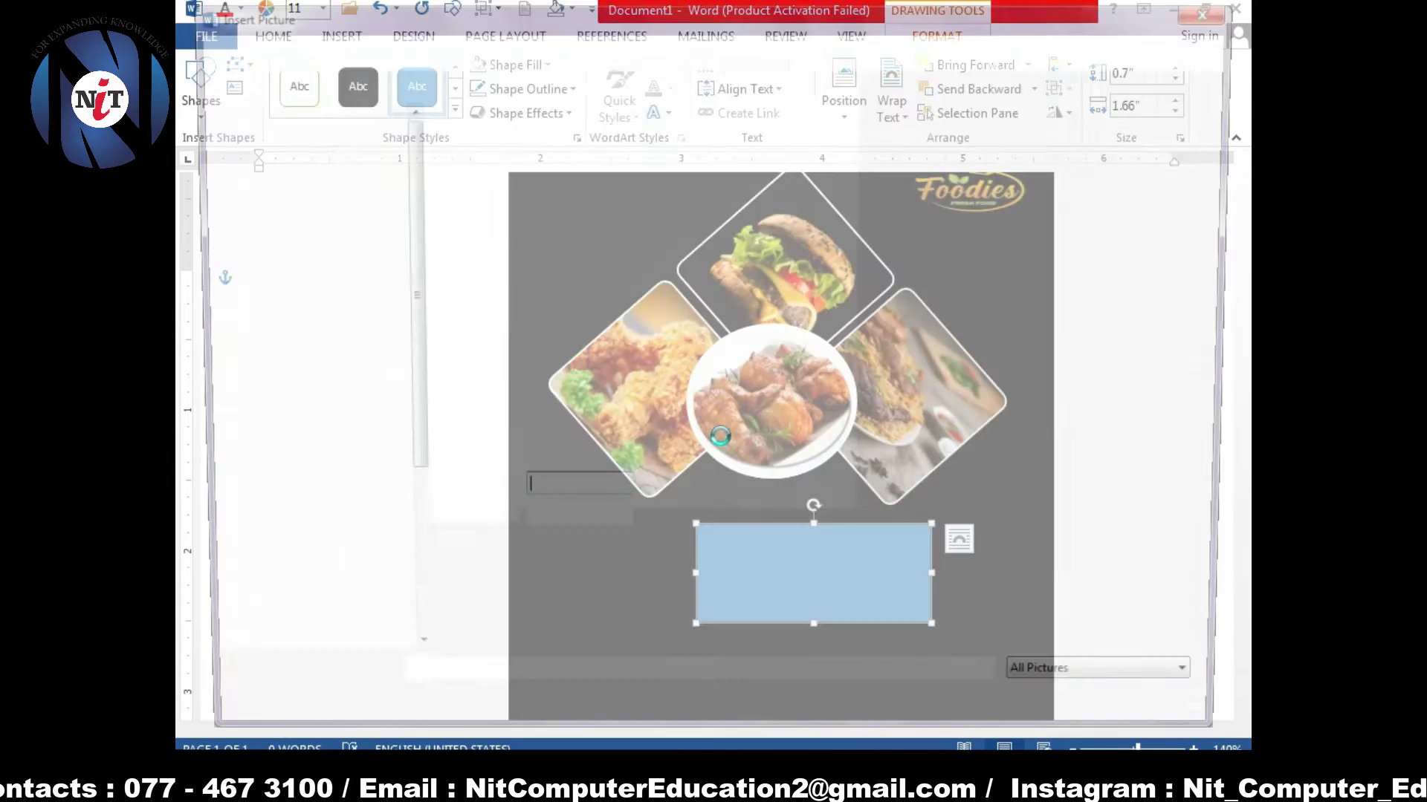
- Search the ICE CREAM, cheese and New photo folders for the cutlery image
key(alt+Up)
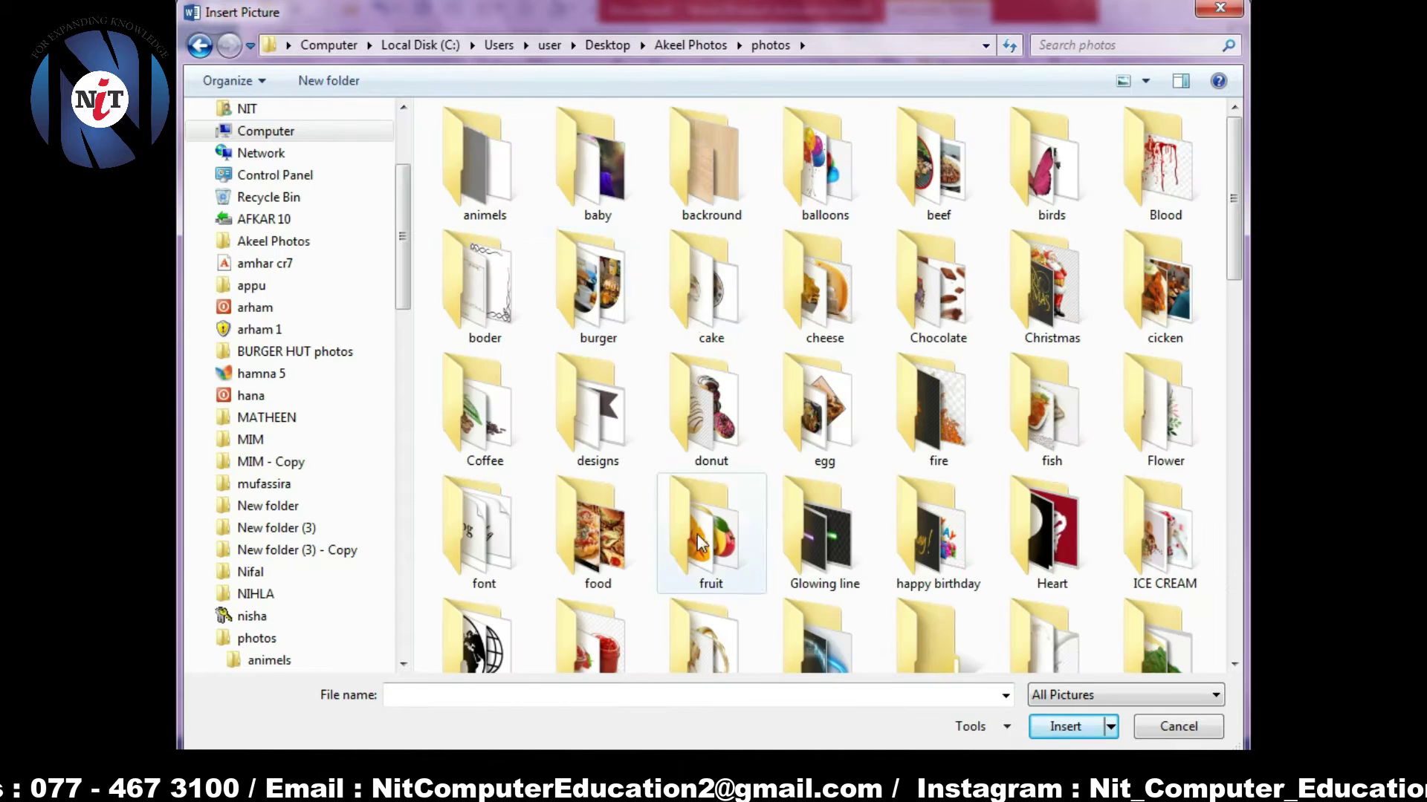
double_click(1164, 535)
key(alt+Up)
double_click(864, 316)
key(alt+Up)
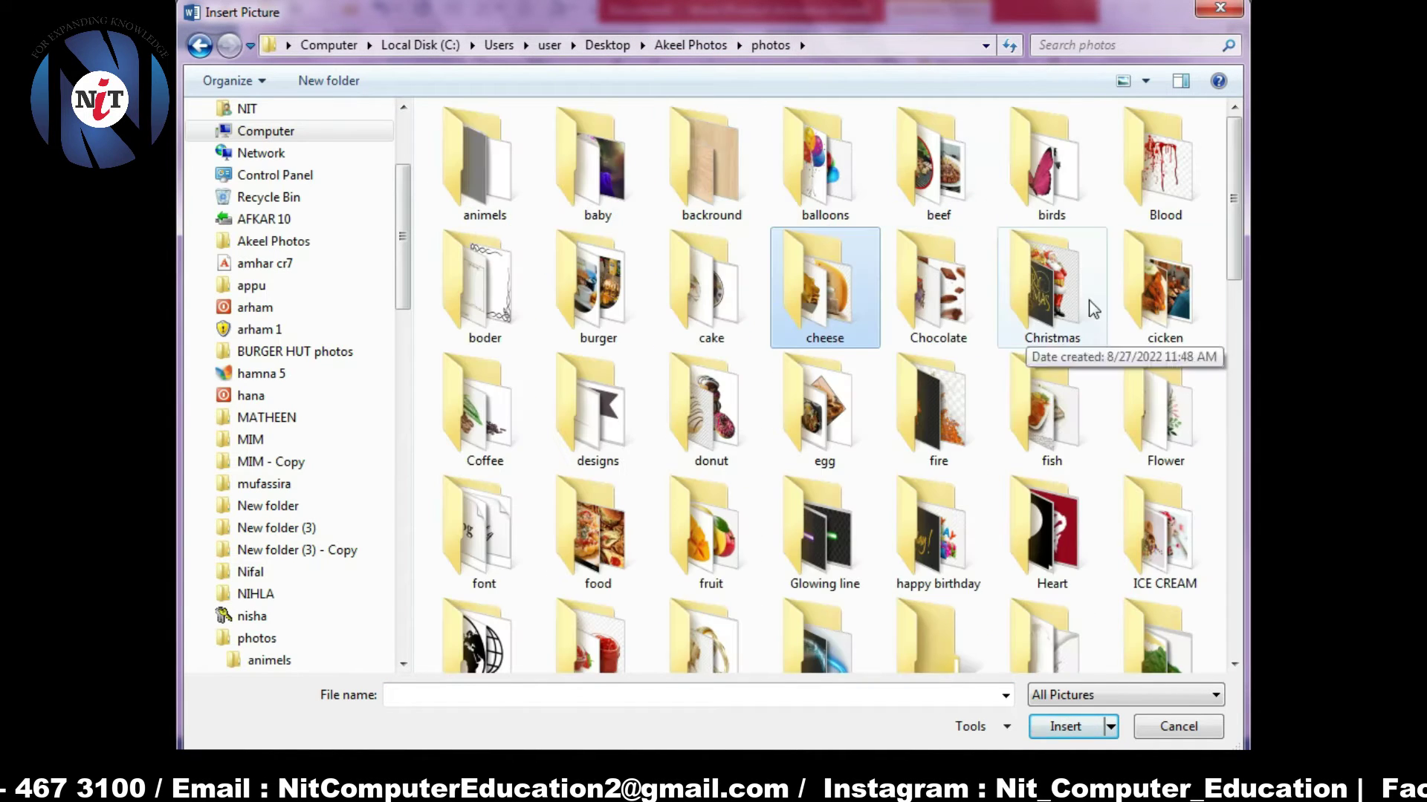
scroll(862, 371, down, 3)
double_click(711, 491)
key(alt+Up)
scroll(978, 255, up, 5)
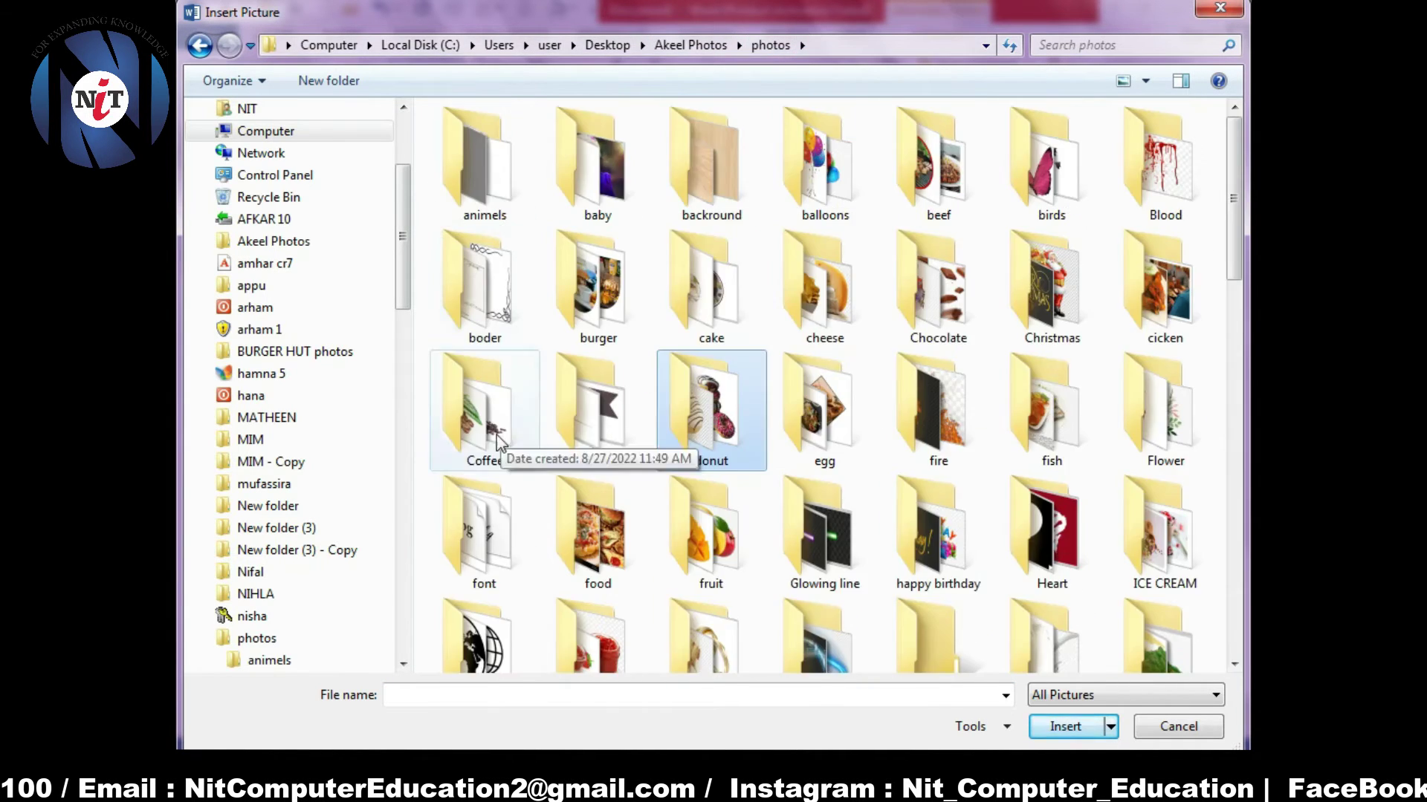
click(939, 163)
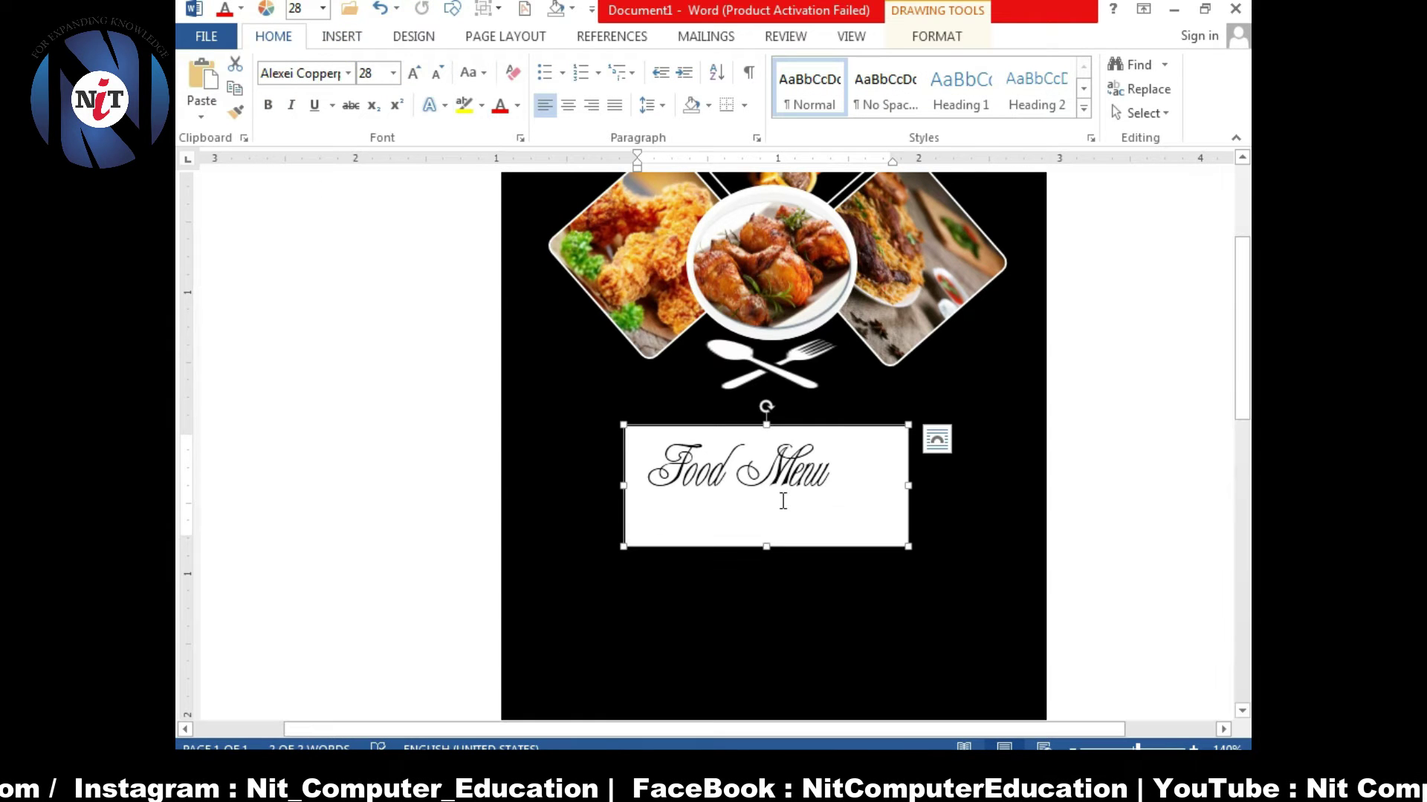
- Select just the word Food in the Food Menu title and apply a gold font colour
triple_click(770, 479)
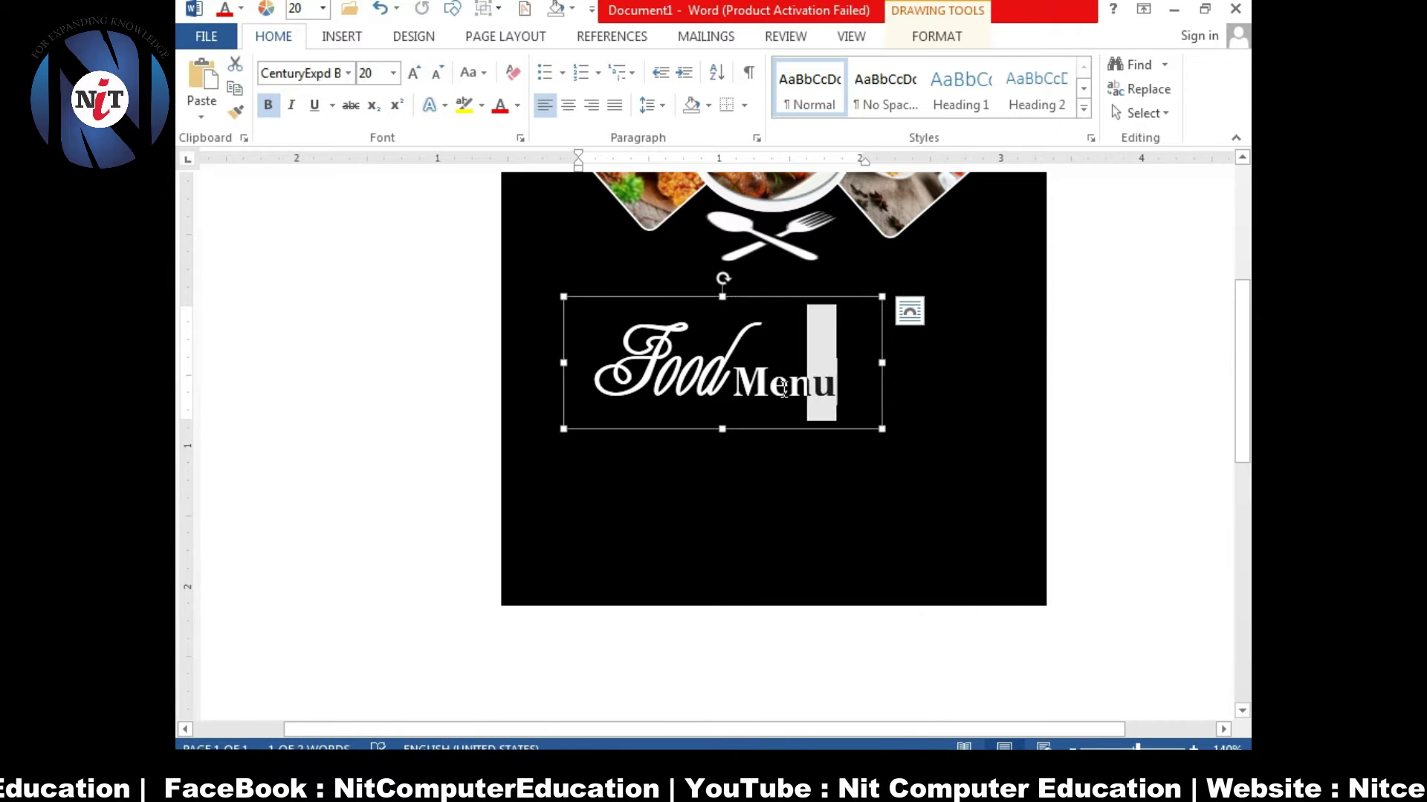
click(935, 367)
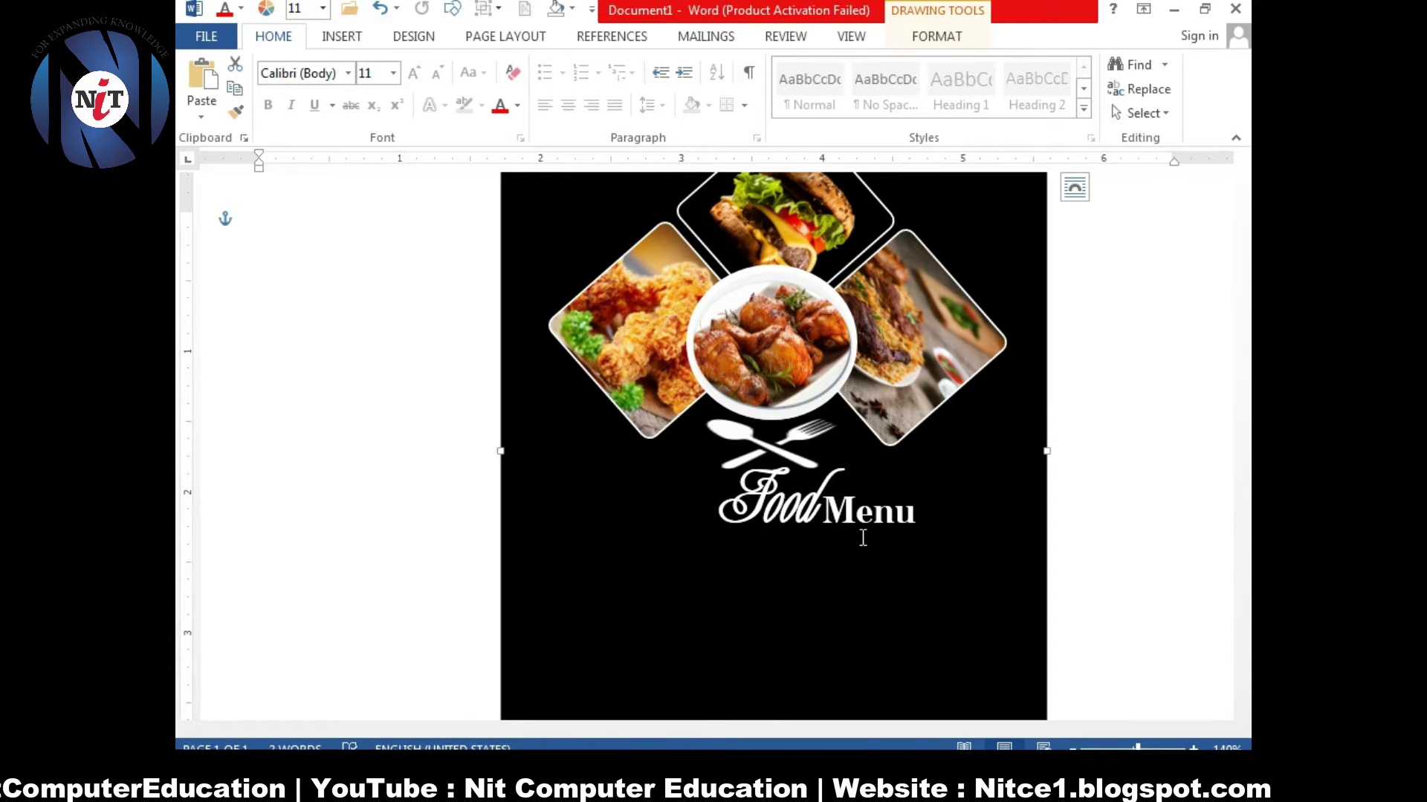
scroll(809, 608, up, 2)
scroll(780, 410, down, 4)
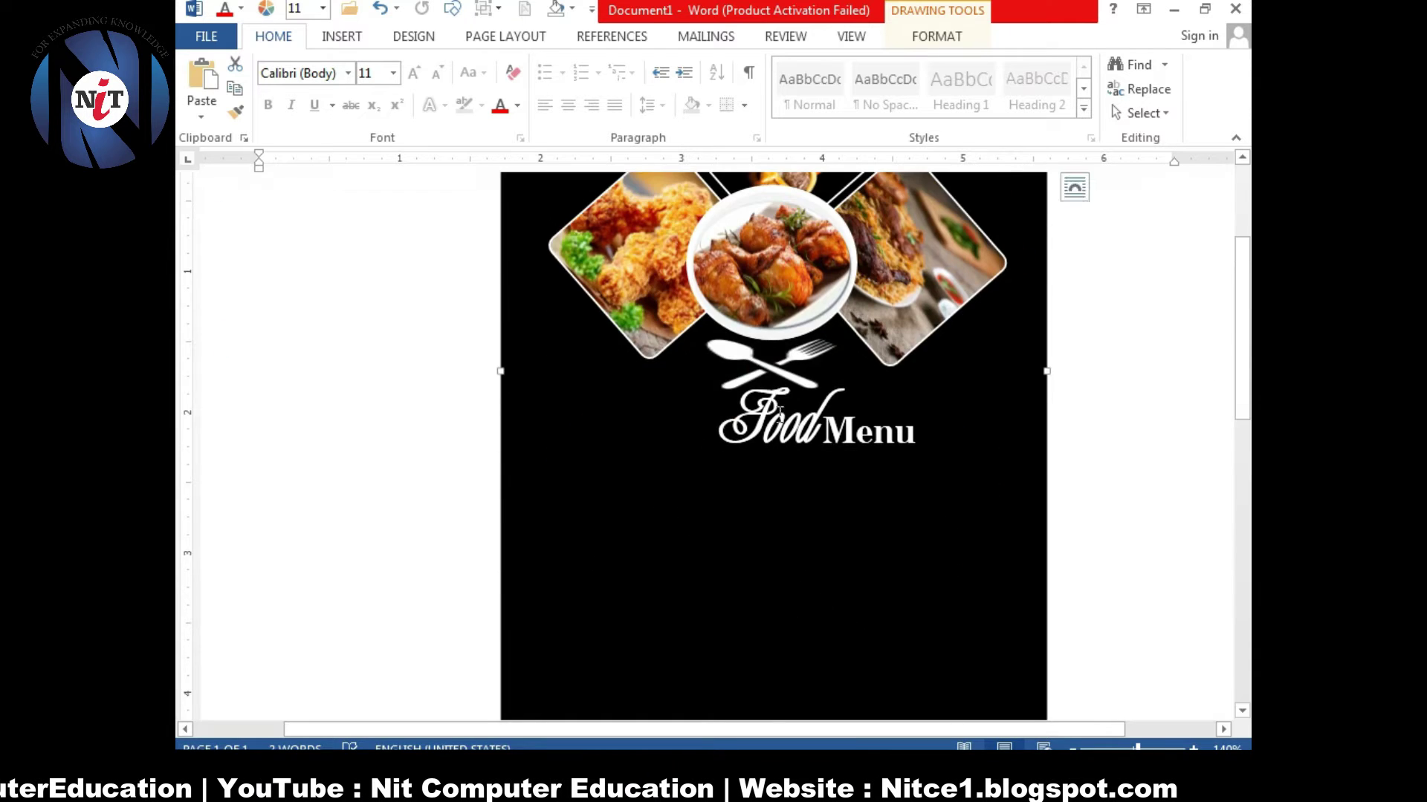
double_click(780, 410)
click(936, 35)
click(653, 64)
click(690, 249)
click(767, 547)
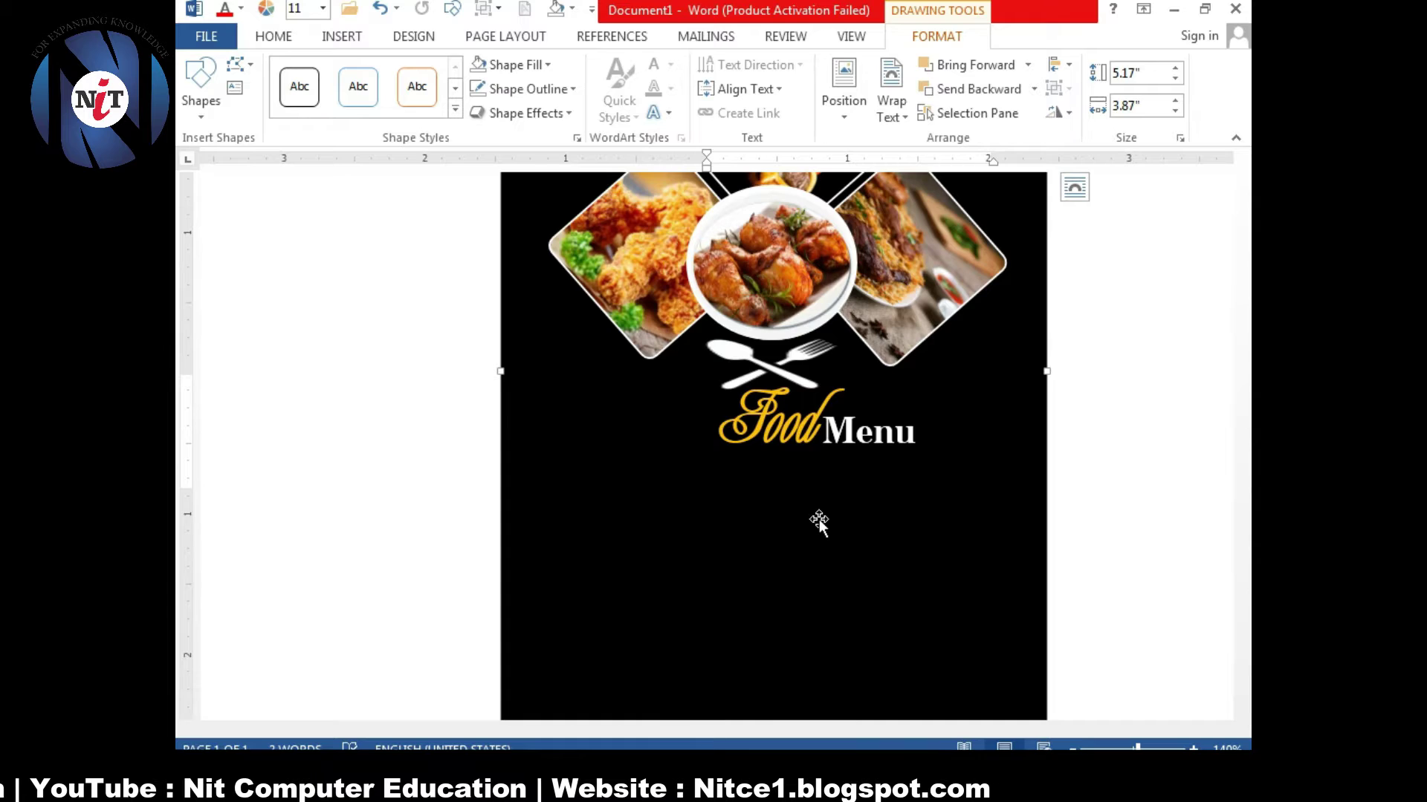
- Draw an oval and fill it with the tomato picture from the vegetables folder
scroll(814, 537, up, 1)
click(342, 36)
click(465, 95)
click(475, 219)
drag(545, 518, 674, 617)
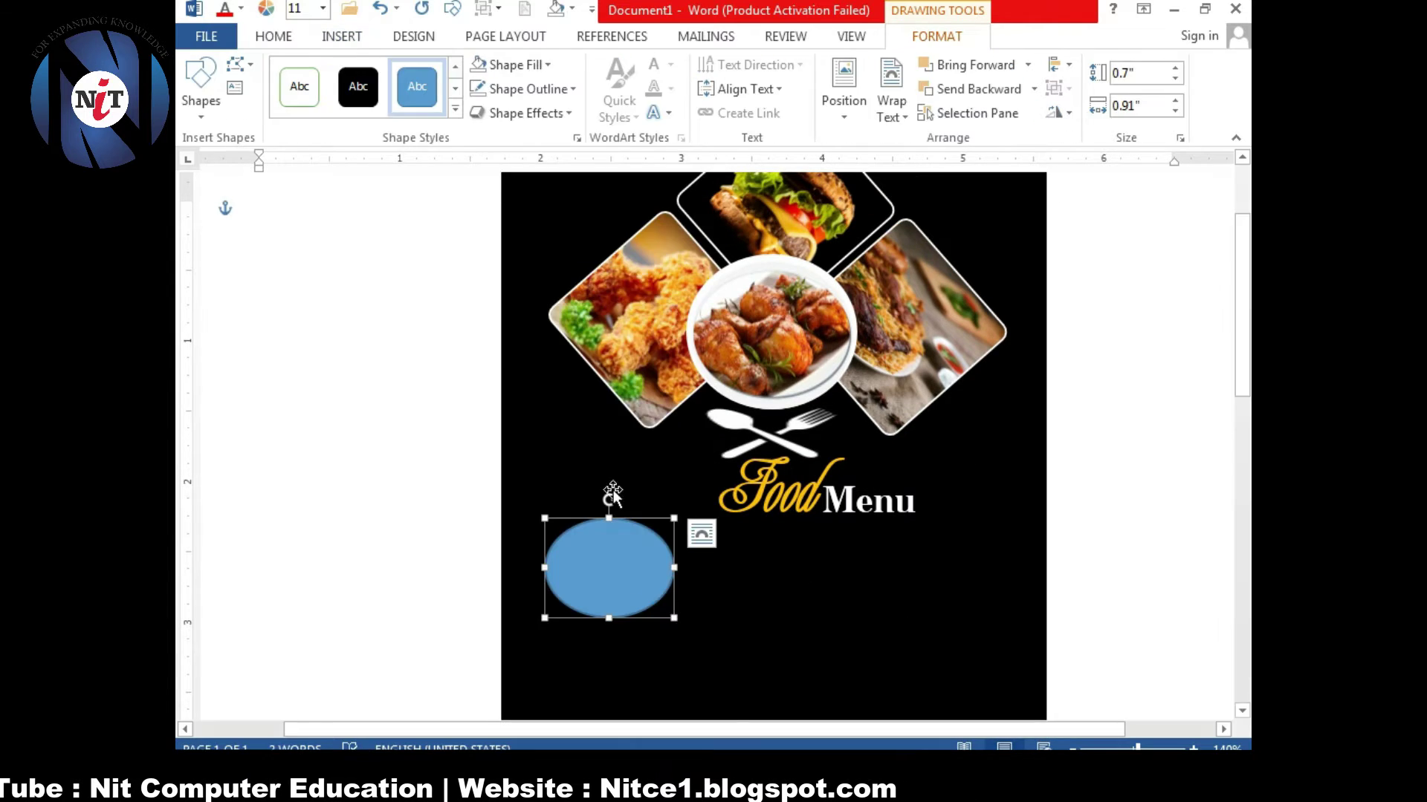
double_click(717, 526)
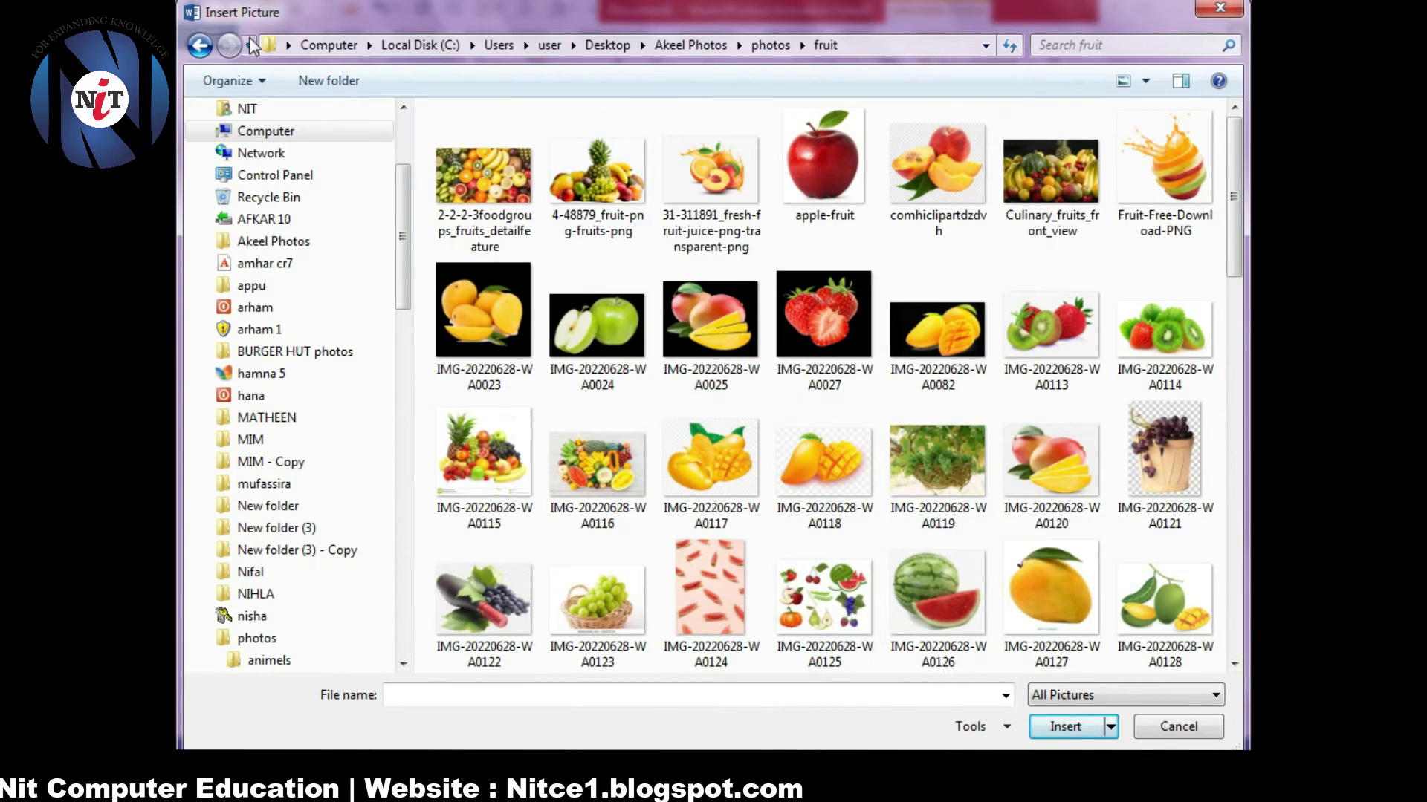
click(770, 44)
scroll(780, 163, down, 5)
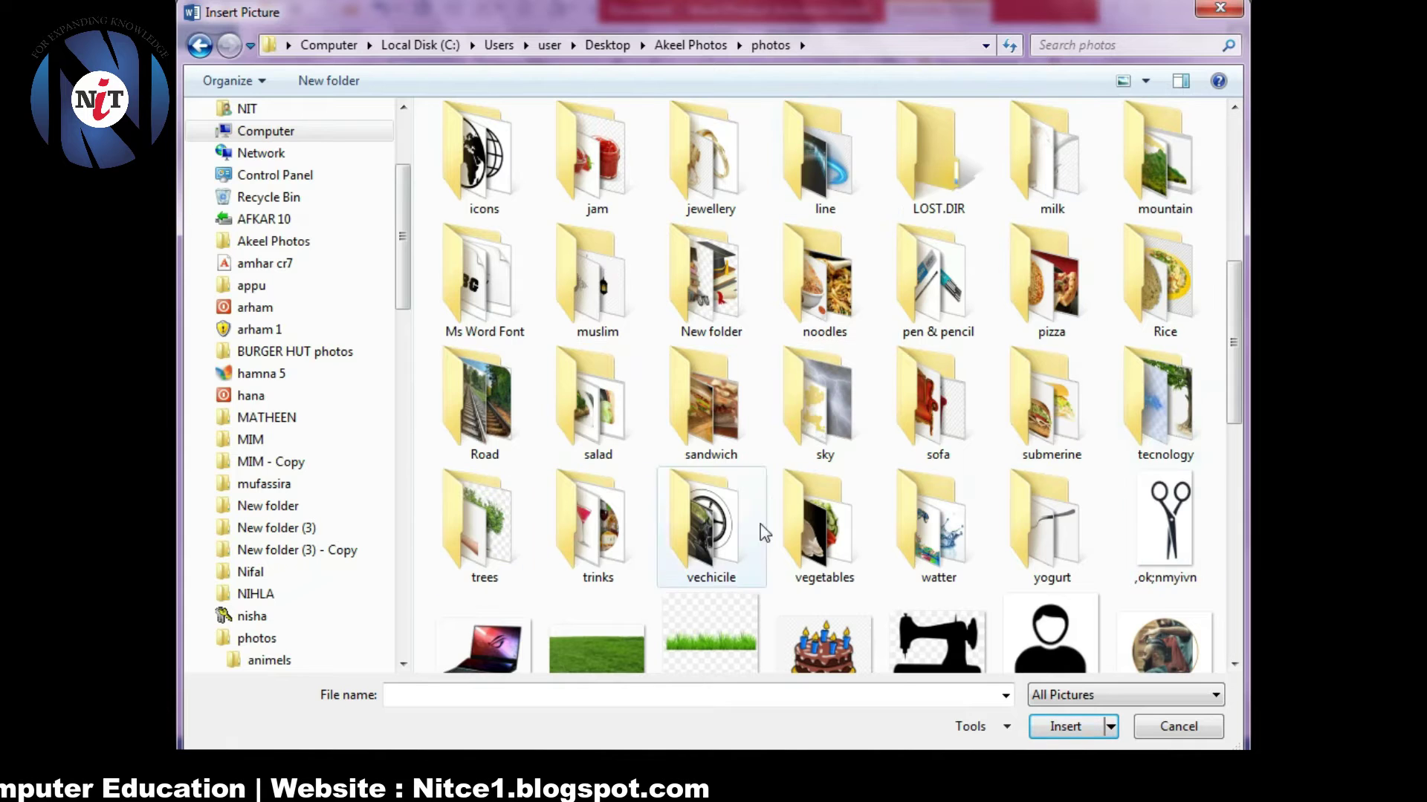
double_click(817, 520)
click(1049, 465)
double_click(1050, 464)
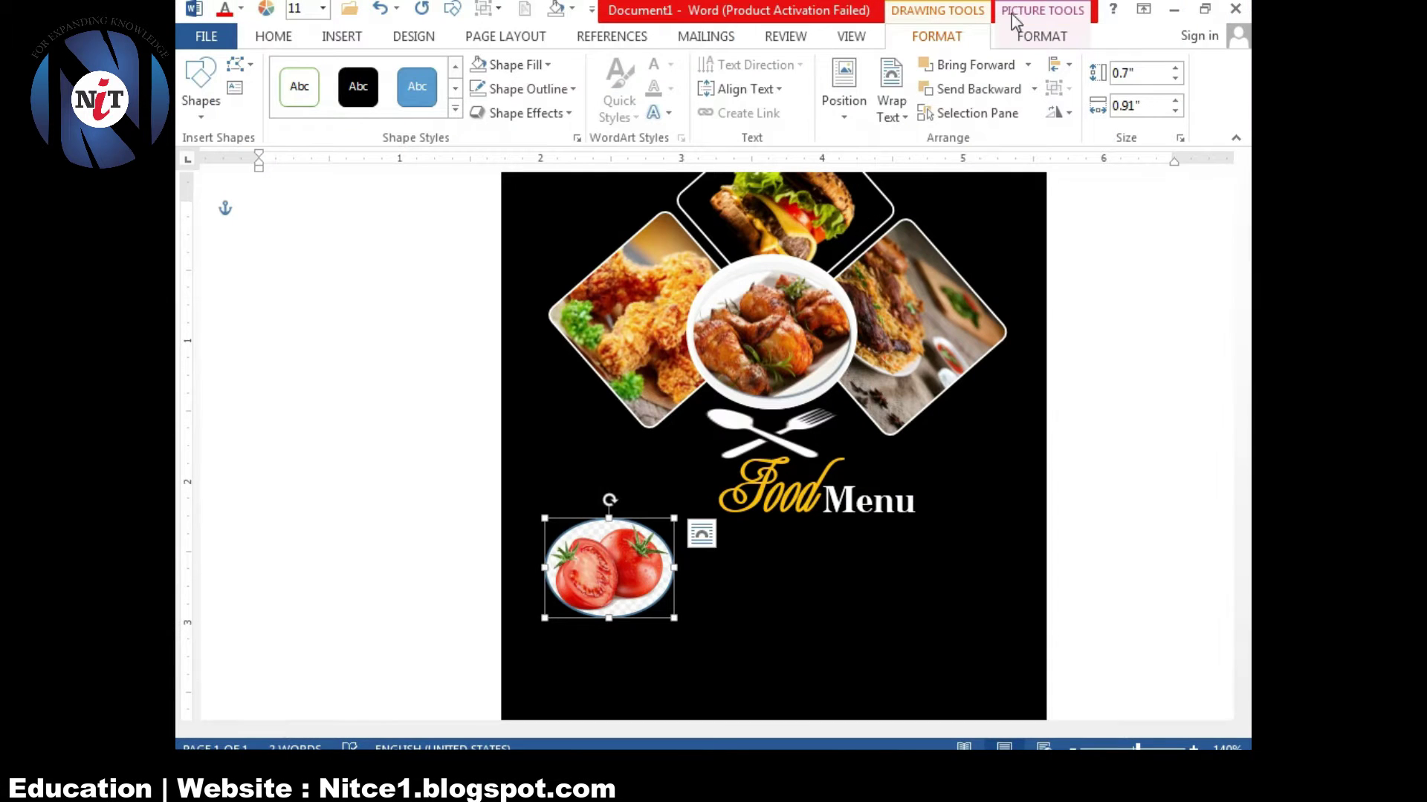
- Remove the tomato picture's background, keep the changes, and rotate the tomato slightly
click(1042, 35)
click(202, 88)
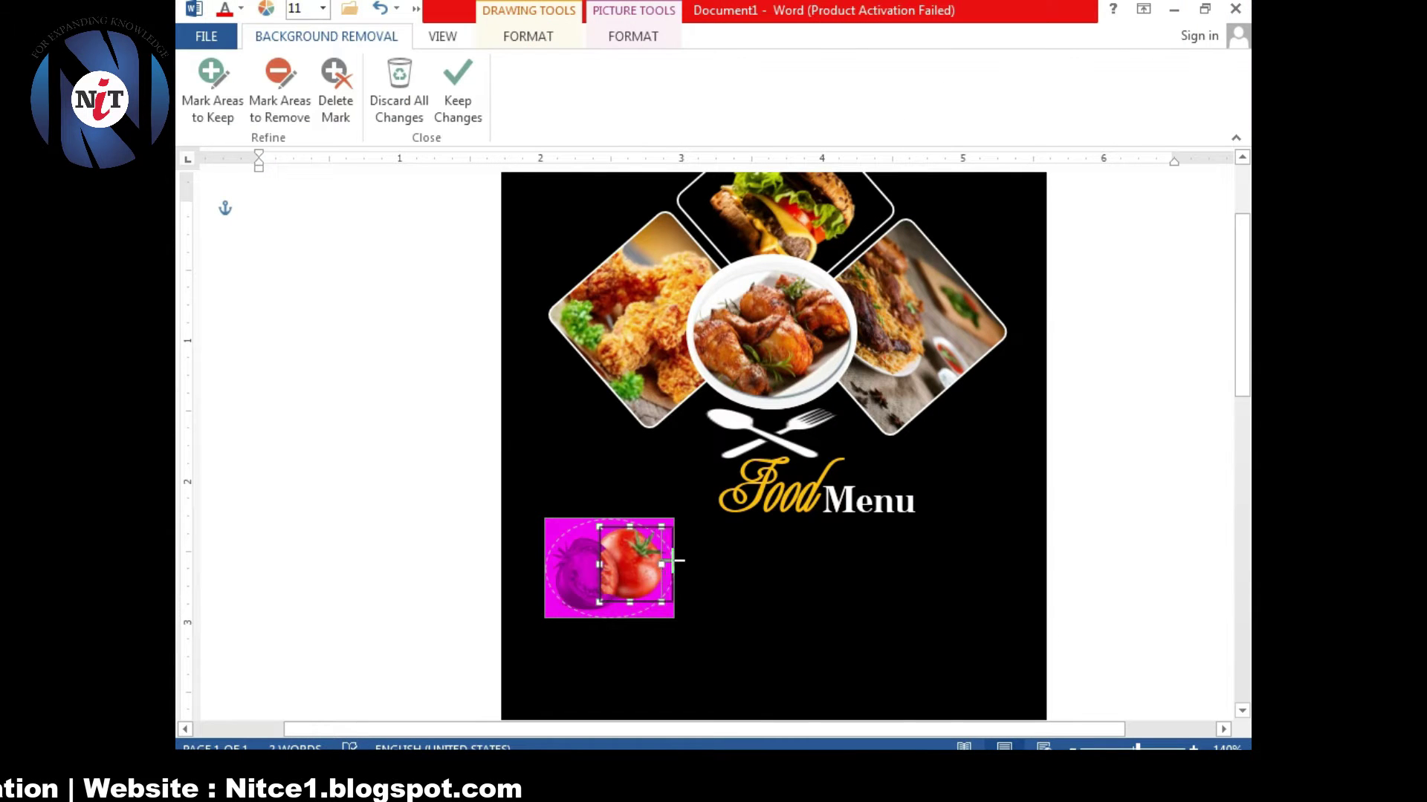
click(673, 561)
click(512, 60)
click(505, 297)
scroll(1036, 278, down, 10)
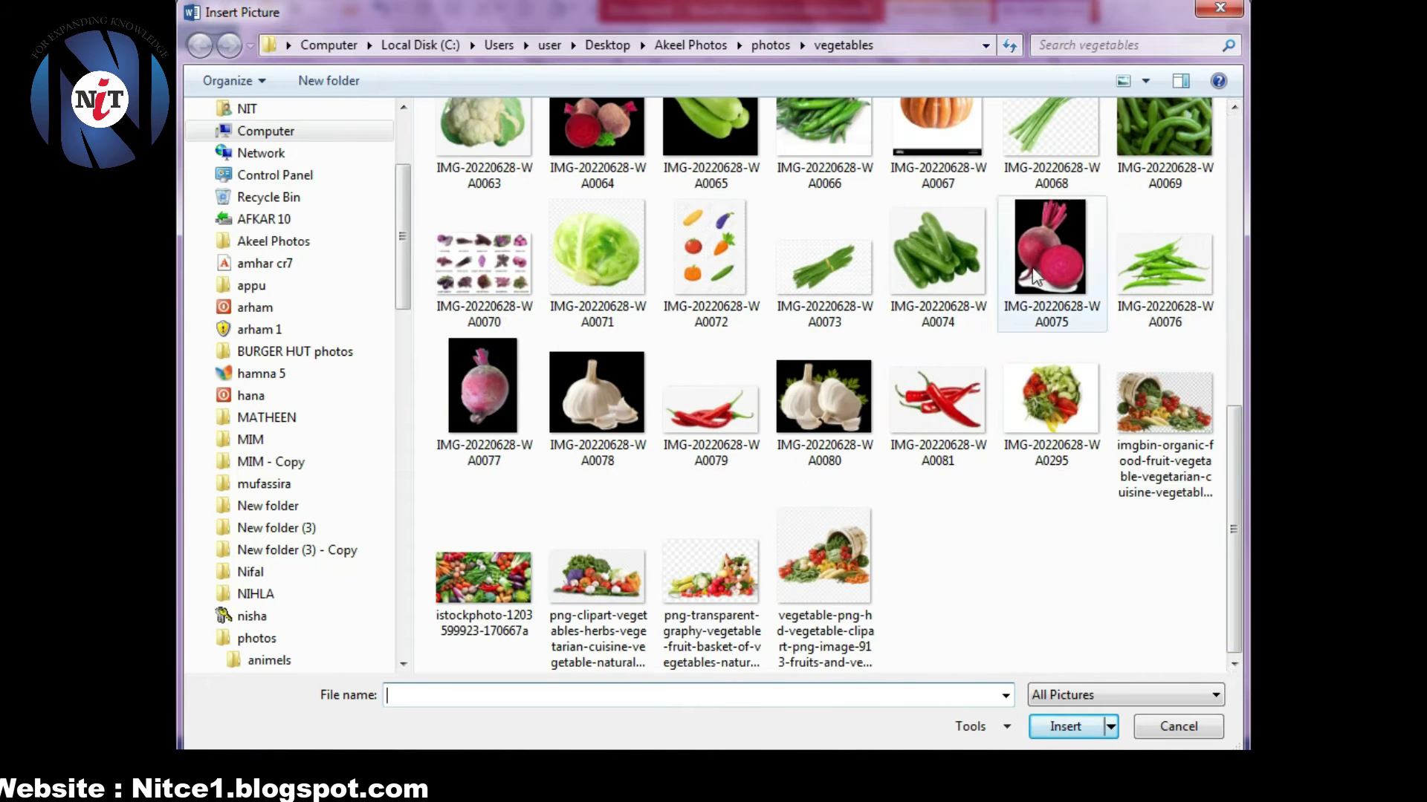
scroll(1037, 279, up, 10)
click(1050, 282)
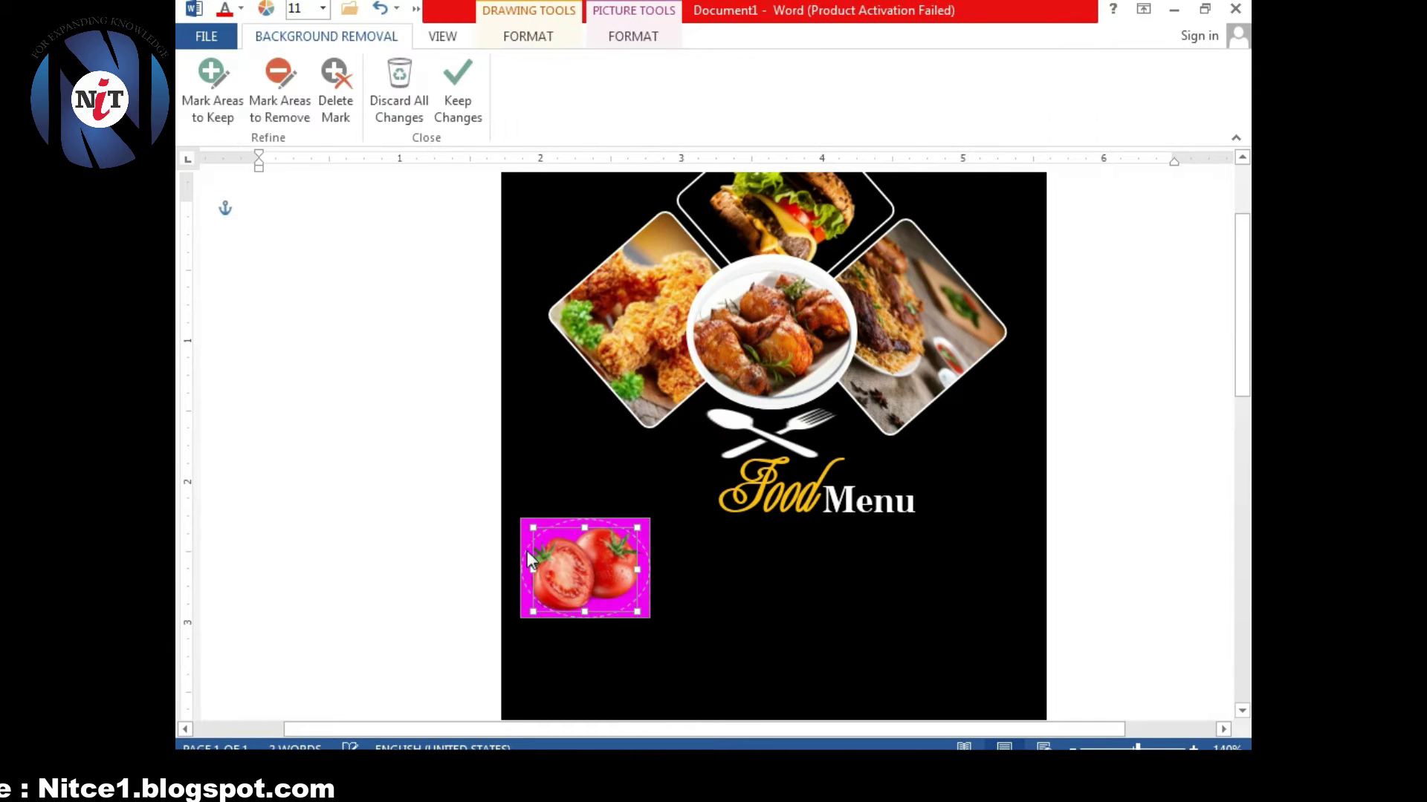
click(654, 570)
click(604, 605)
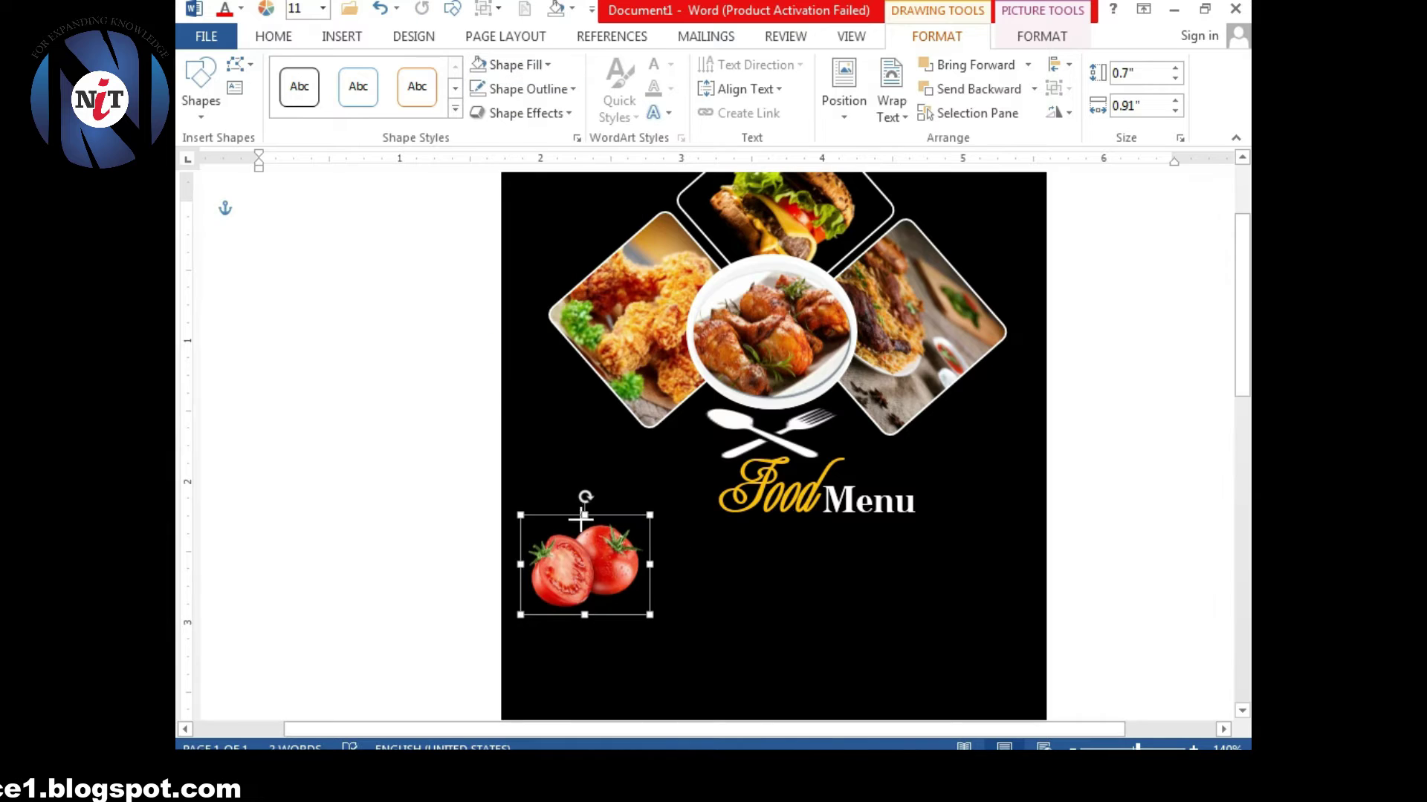
click(658, 569)
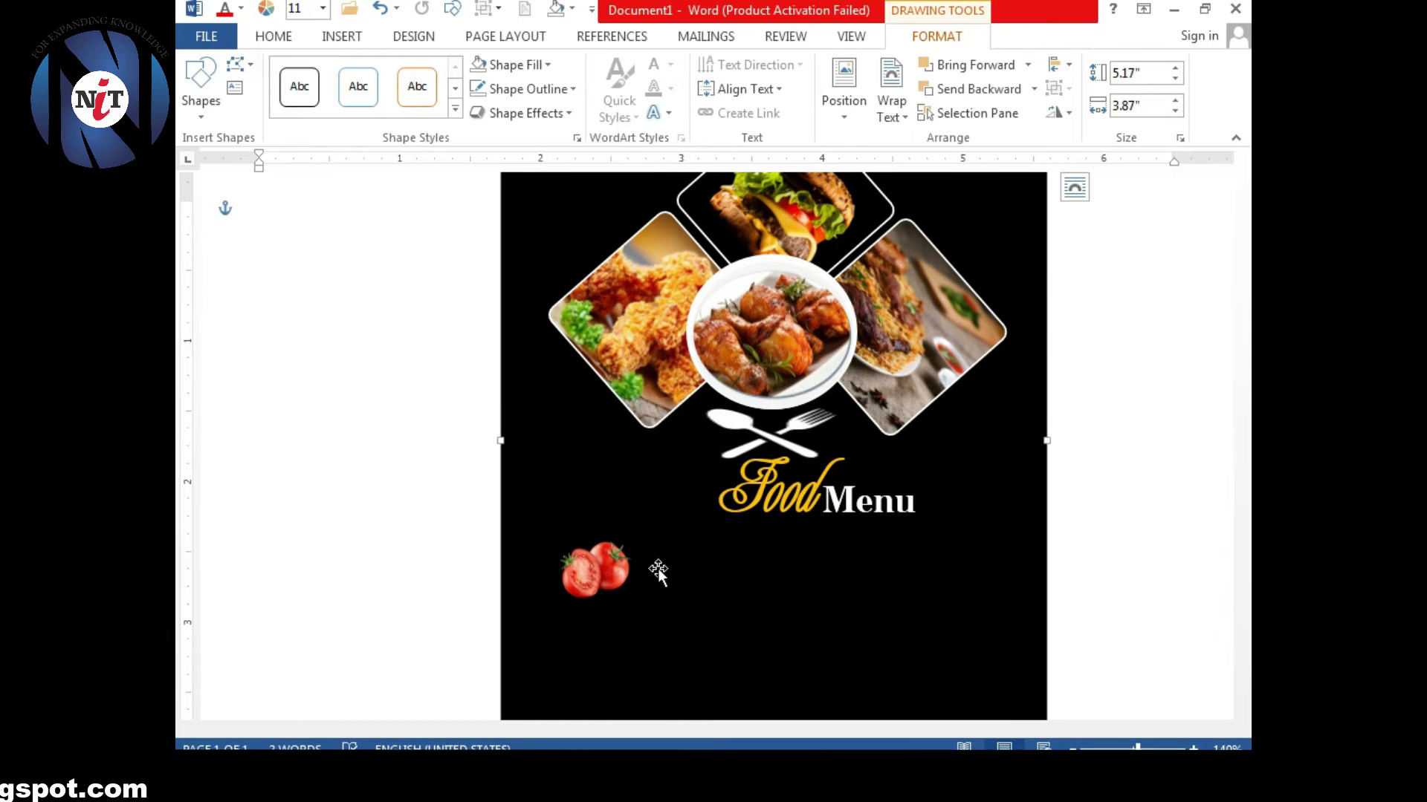
drag(616, 504, 594, 520)
- Shrink the tomato and try Remove Background on the garlic picture, undoing the last change
drag(627, 614, 611, 565)
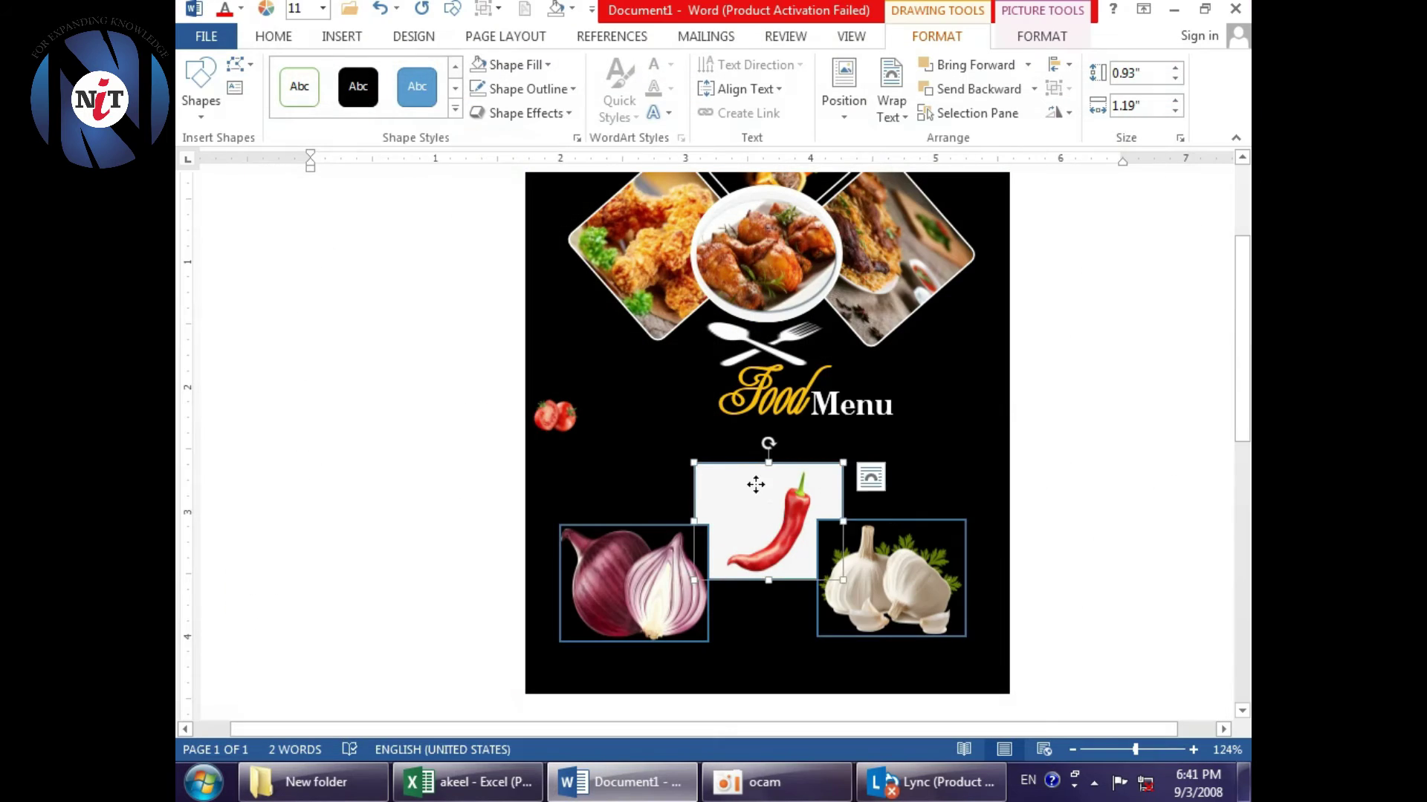
click(215, 74)
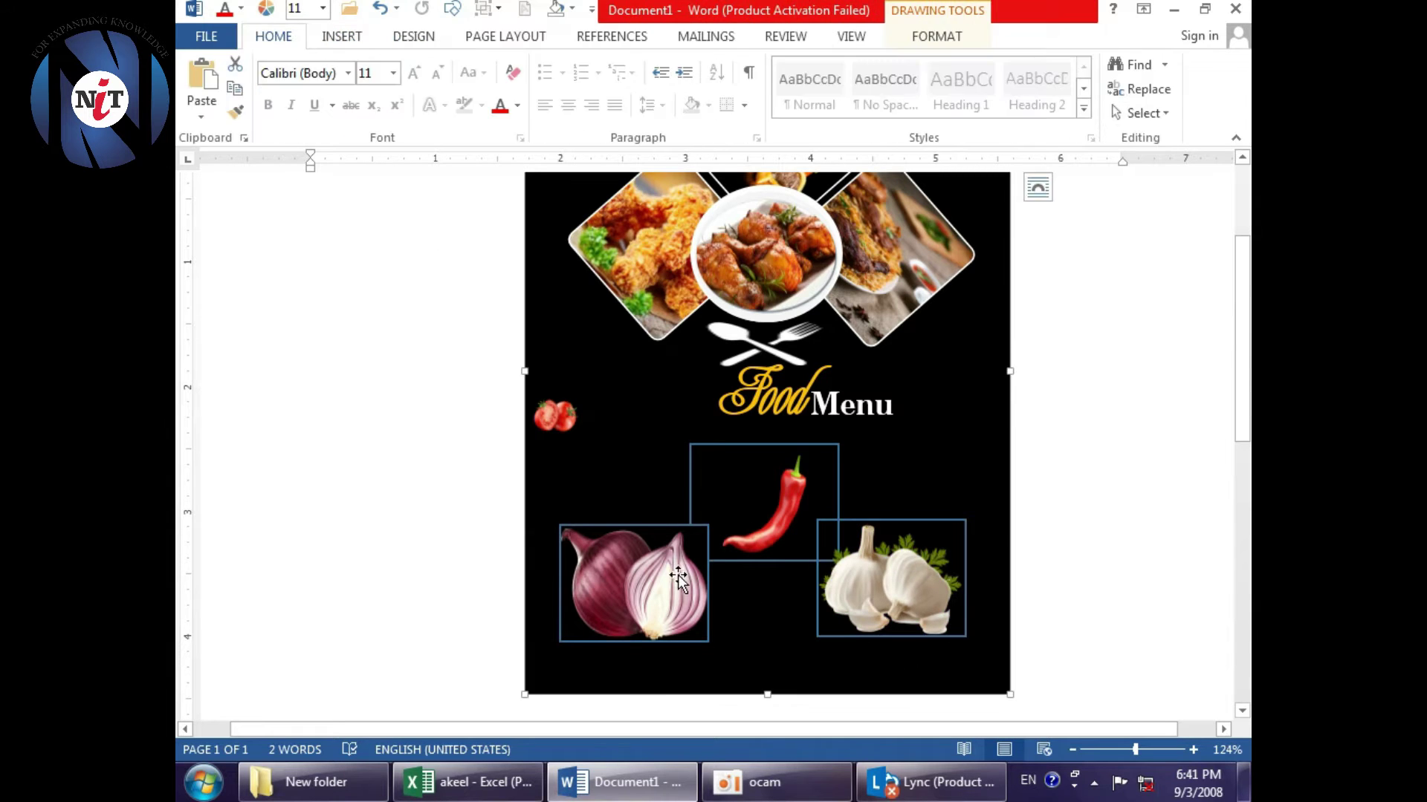
key(ctrl+z)
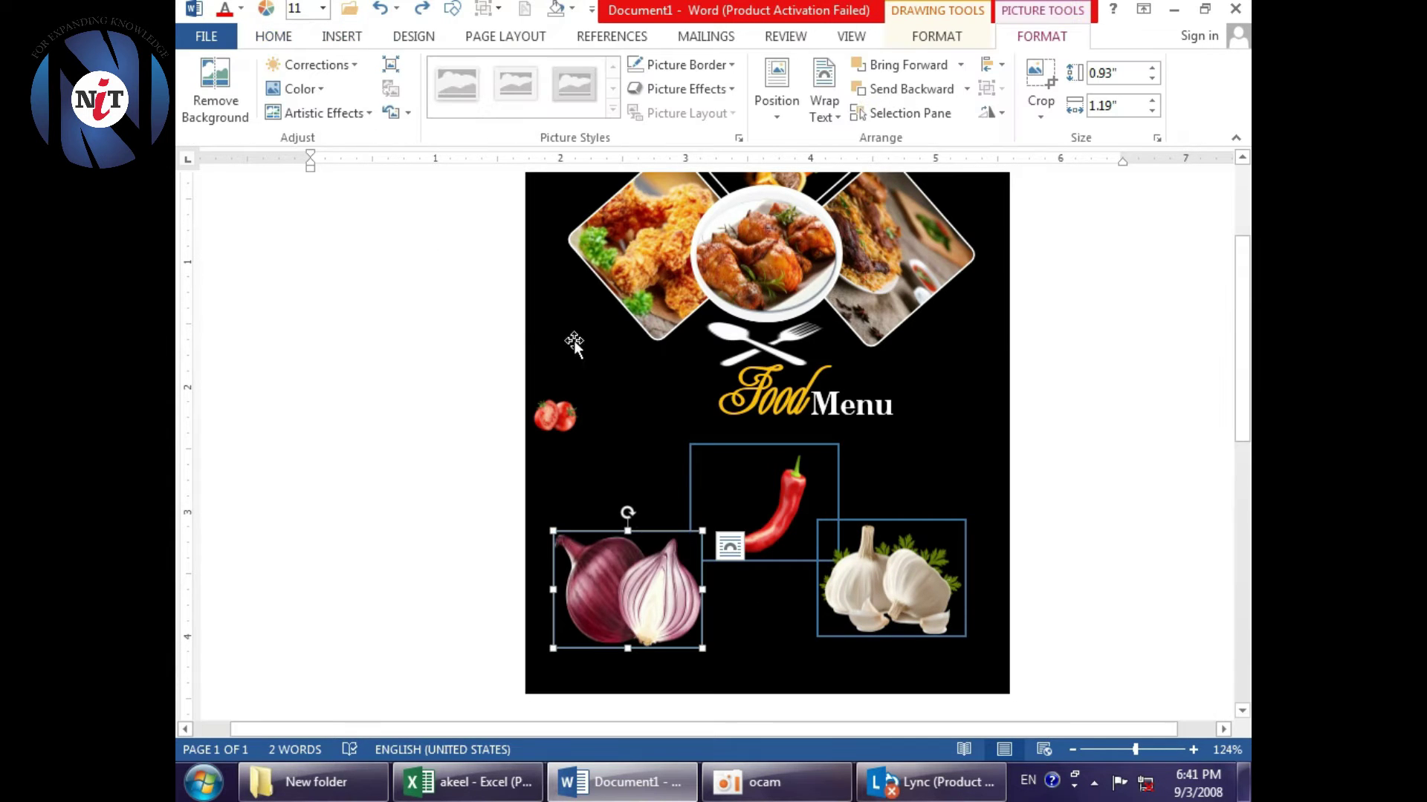
- Set the chili picture to No Outline, then select the garlic picture
click(695, 531)
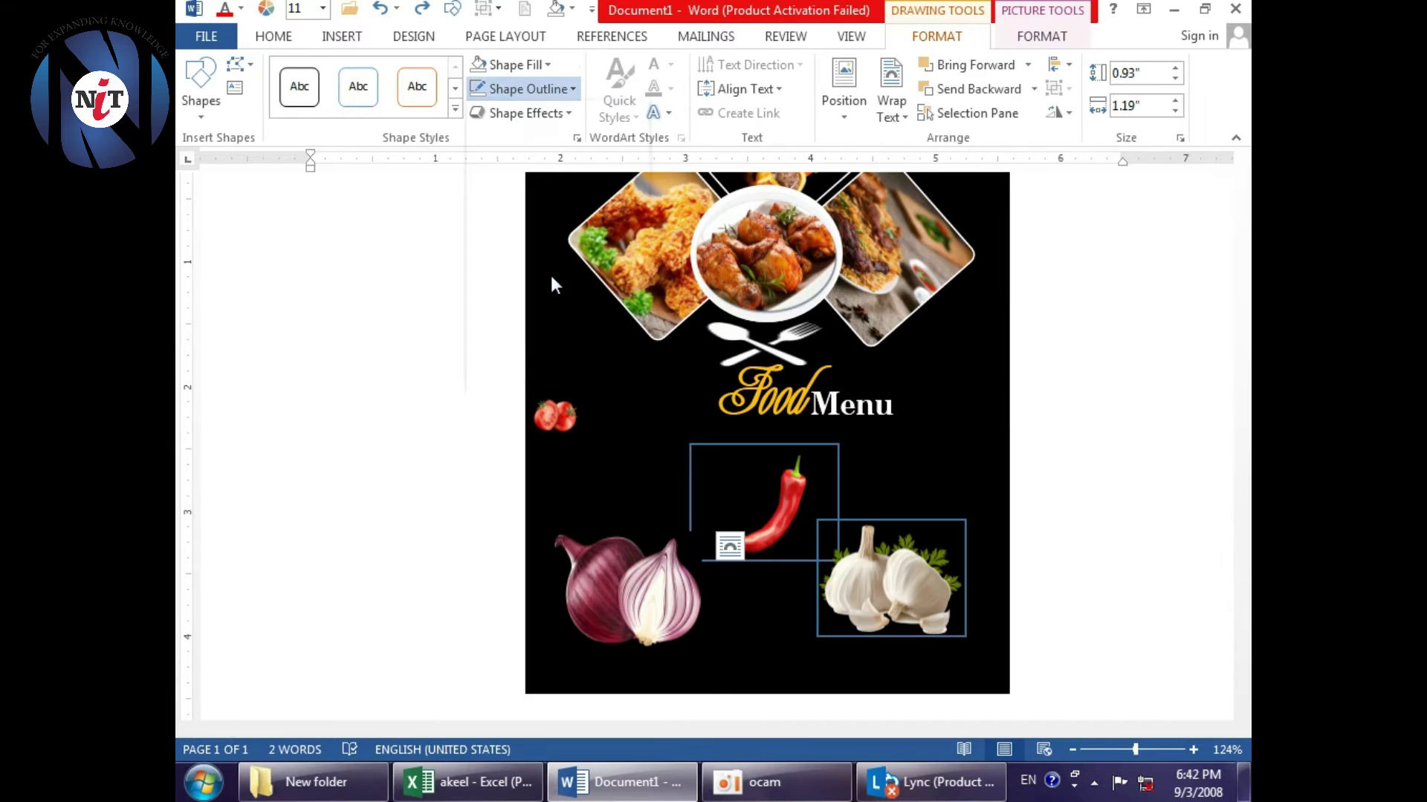
click(531, 88)
click(532, 274)
click(973, 579)
click(936, 579)
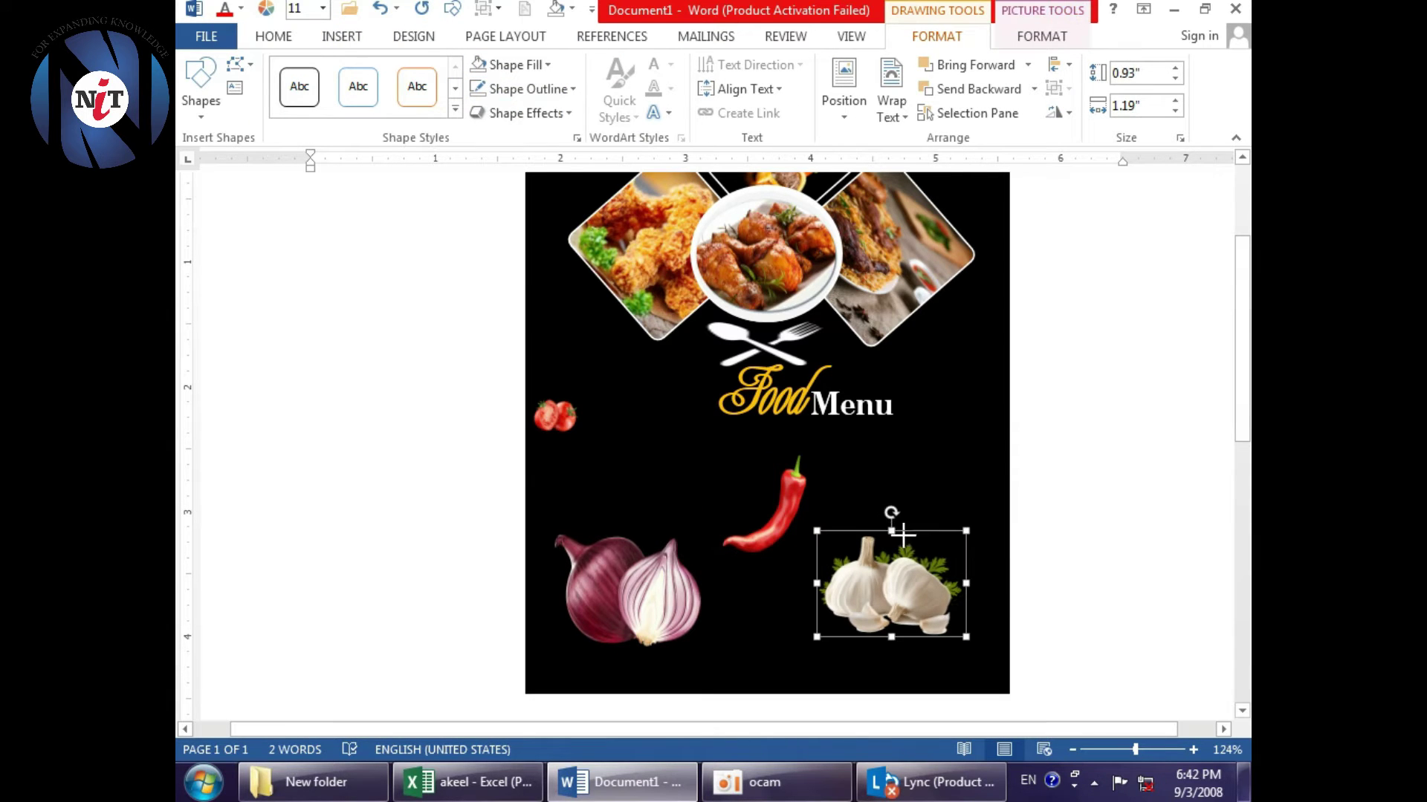
click(976, 576)
- Shrink the garlic to about half size and place it right of the Food Menu title
click(977, 576)
drag(817, 632, 844, 579)
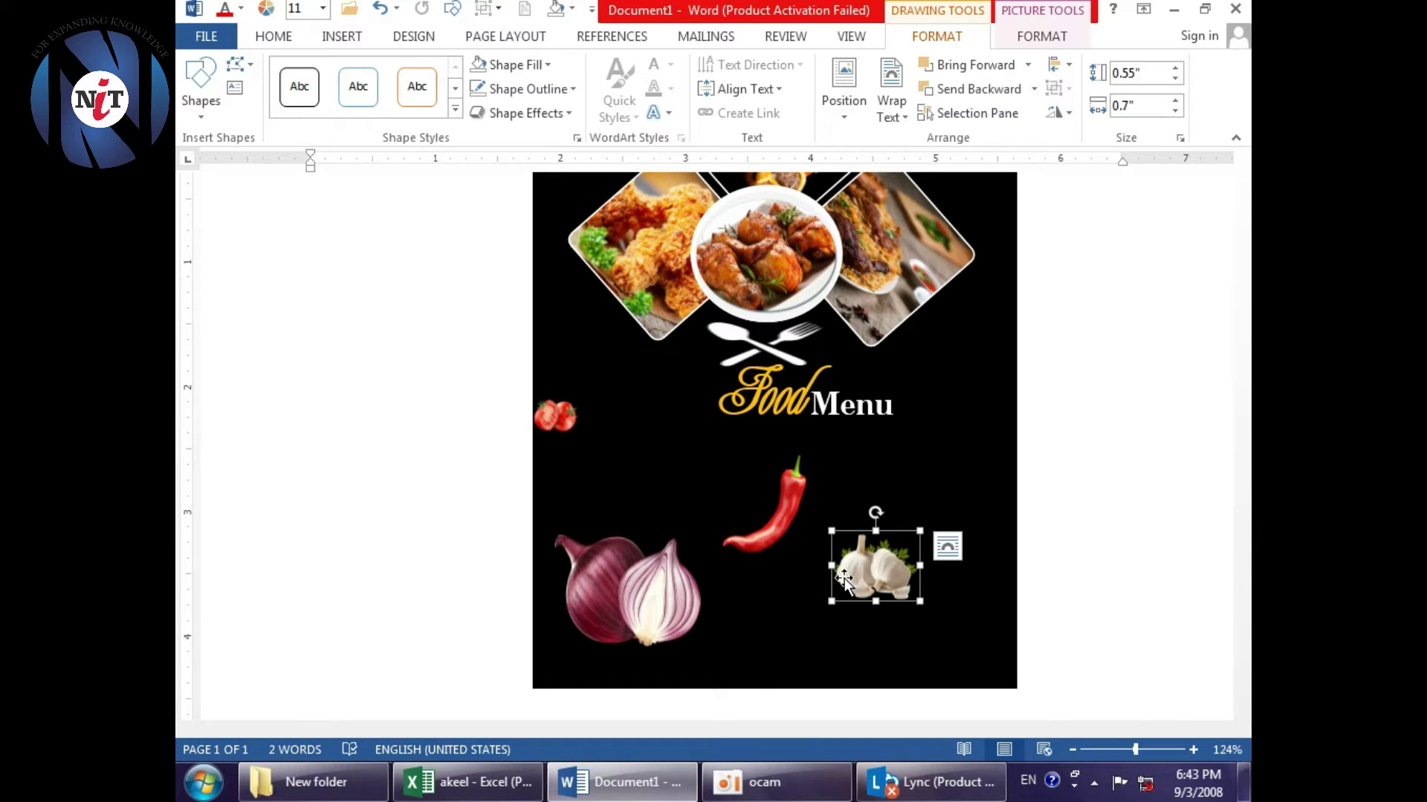
drag(844, 579, 941, 480)
click(883, 549)
- Move the chili toward the lower right and shrink it beside the tomato
click(801, 486)
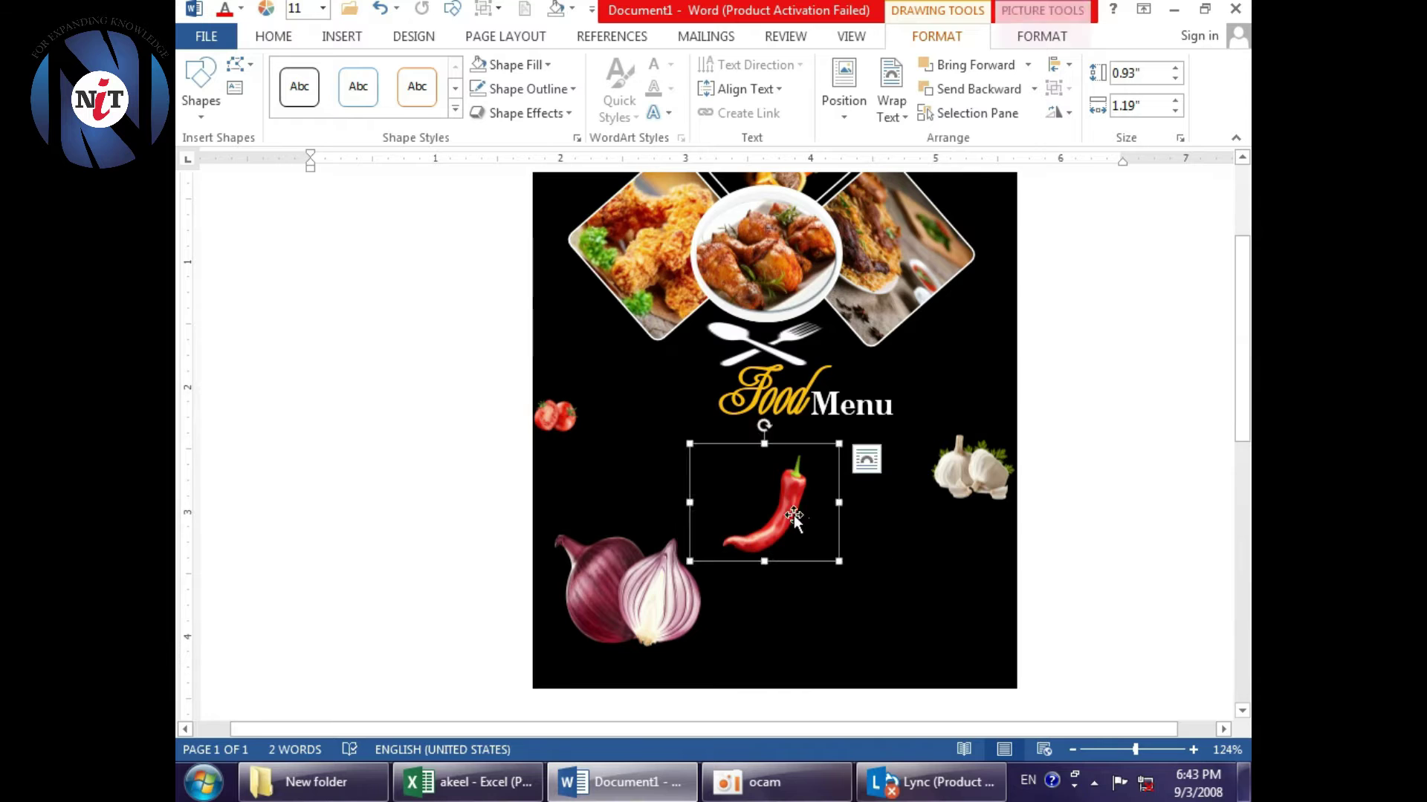
drag(801, 486, 931, 604)
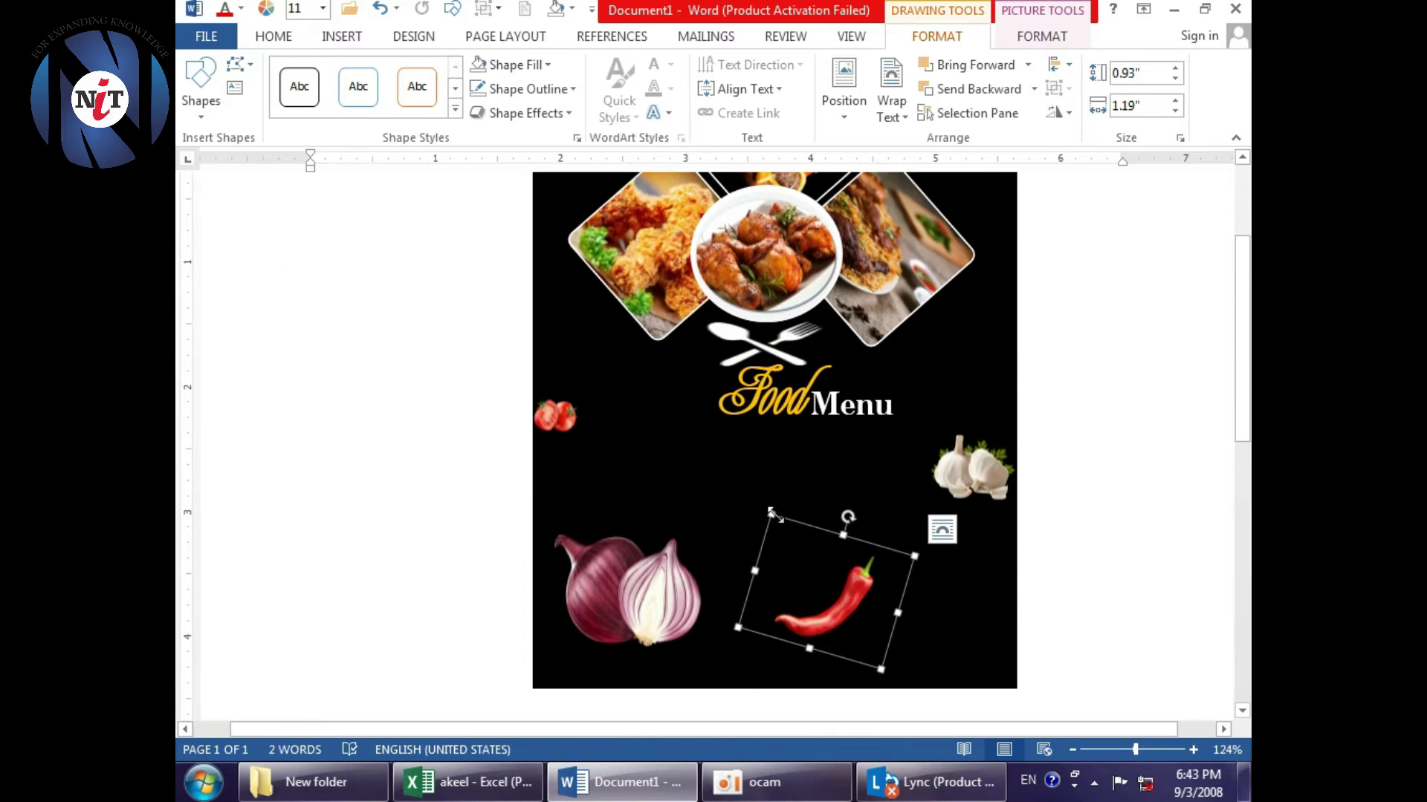
mouse_move(758, 525)
mouse_down()
mouse_move(821, 592)
mouse_move(572, 424)
mouse_up()
- Shrink the onion to a small size and move it up and right
click(628, 606)
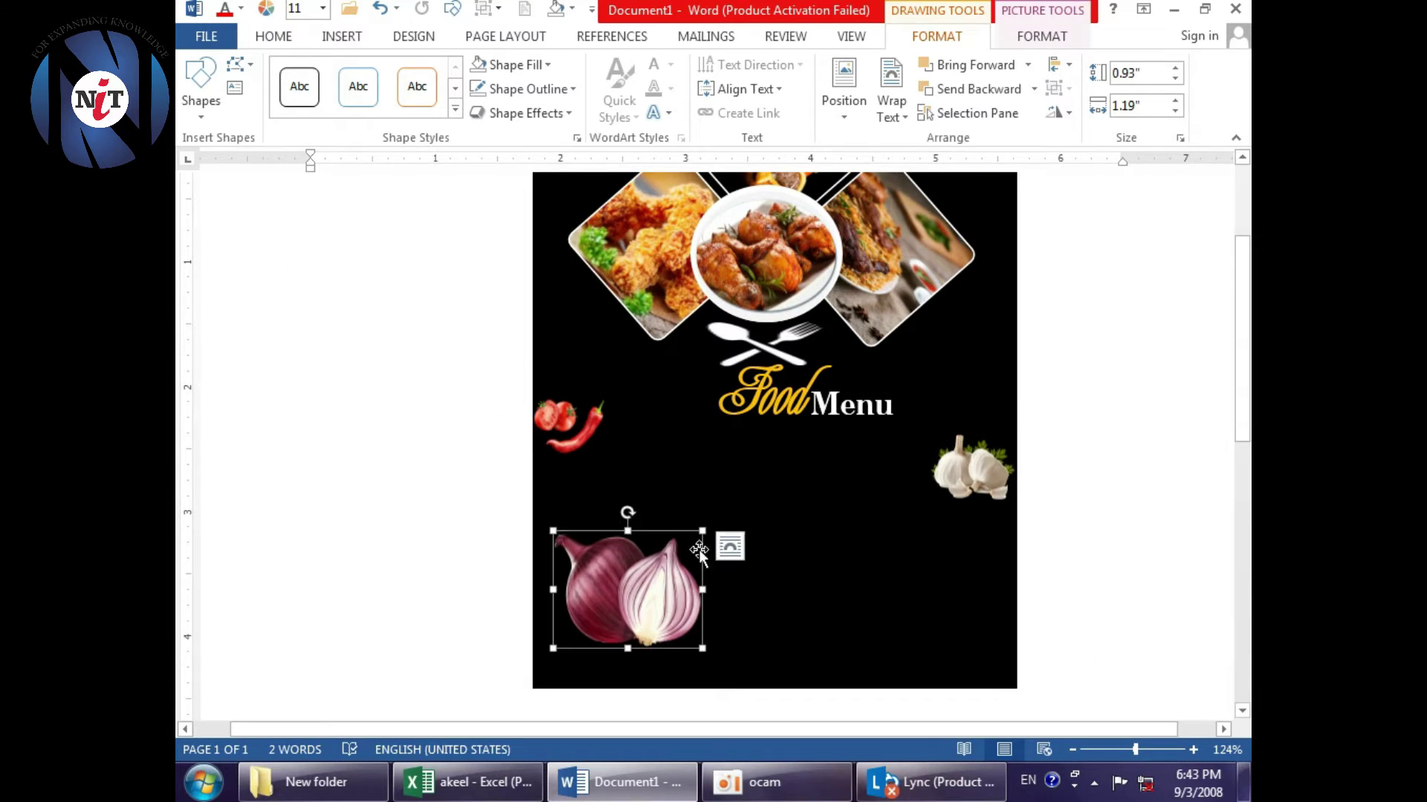
drag(553, 611, 623, 611)
mouse_move(702, 649)
mouse_down()
mouse_move(680, 621)
mouse_move(628, 606)
mouse_move(671, 548)
mouse_up()
click(671, 547)
click(671, 547)
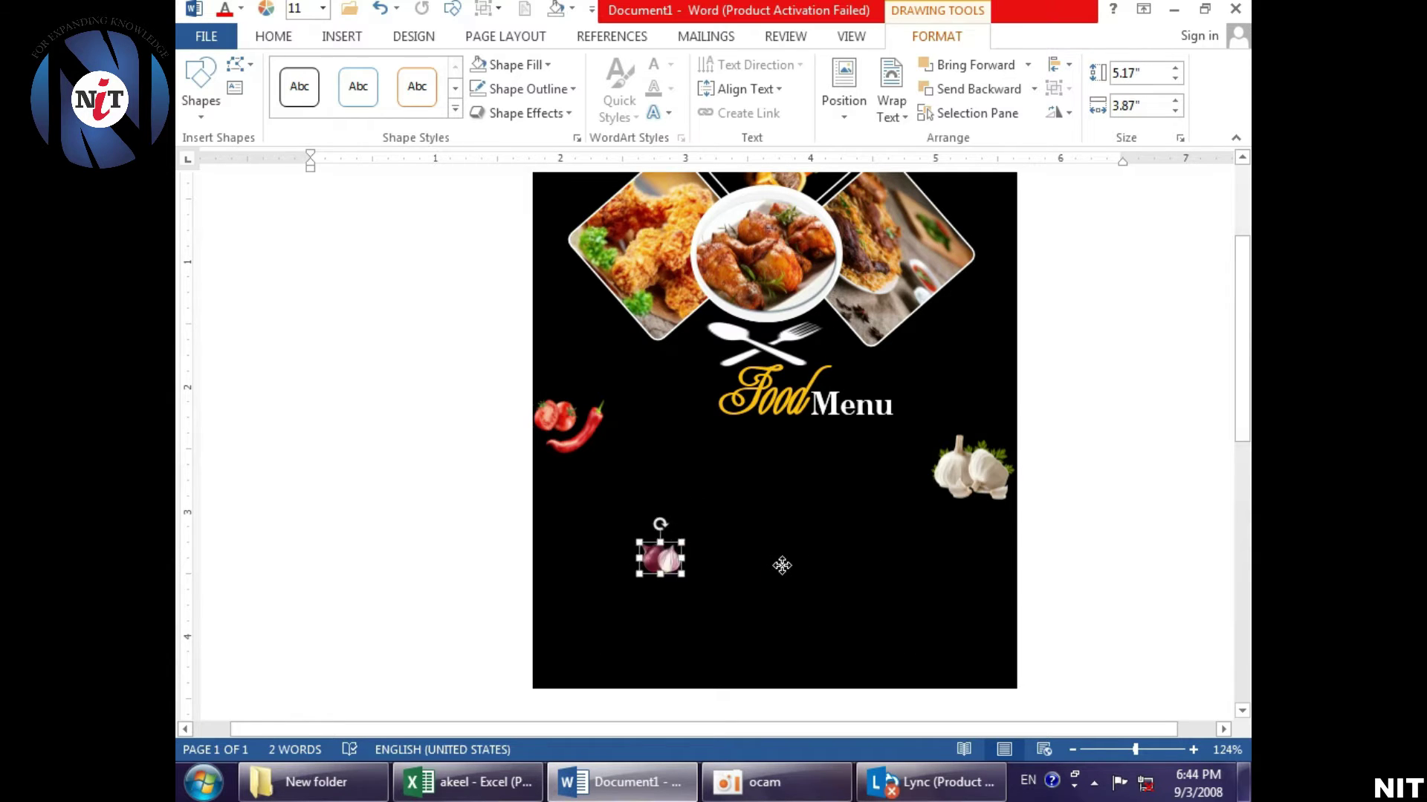
- Drag the small onion up to the flyer's right edge beneath the diamond food photos
scroll(780, 567, up, 1)
drag(673, 653, 664, 505)
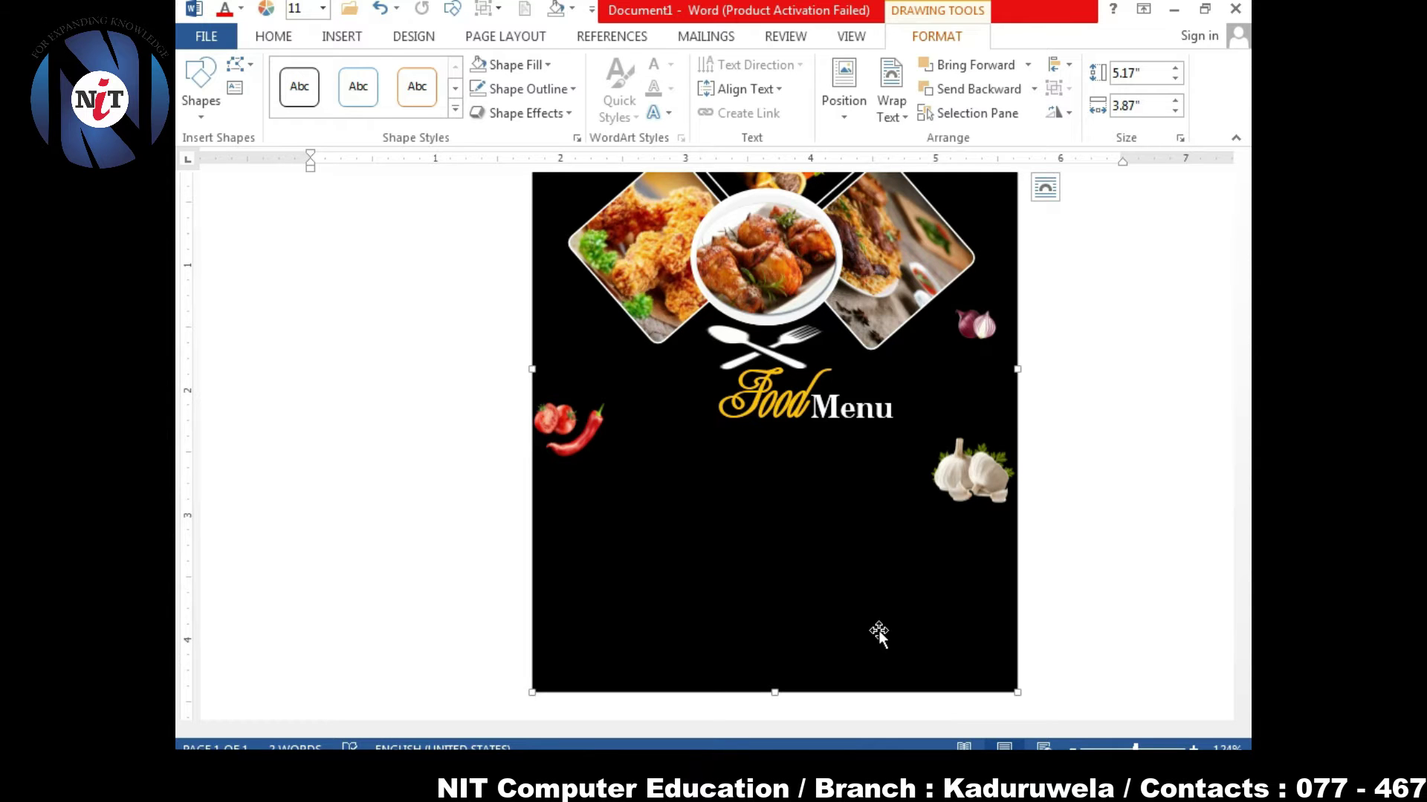
scroll(864, 657, up, 3)
scroll(1029, 389, down, 4)
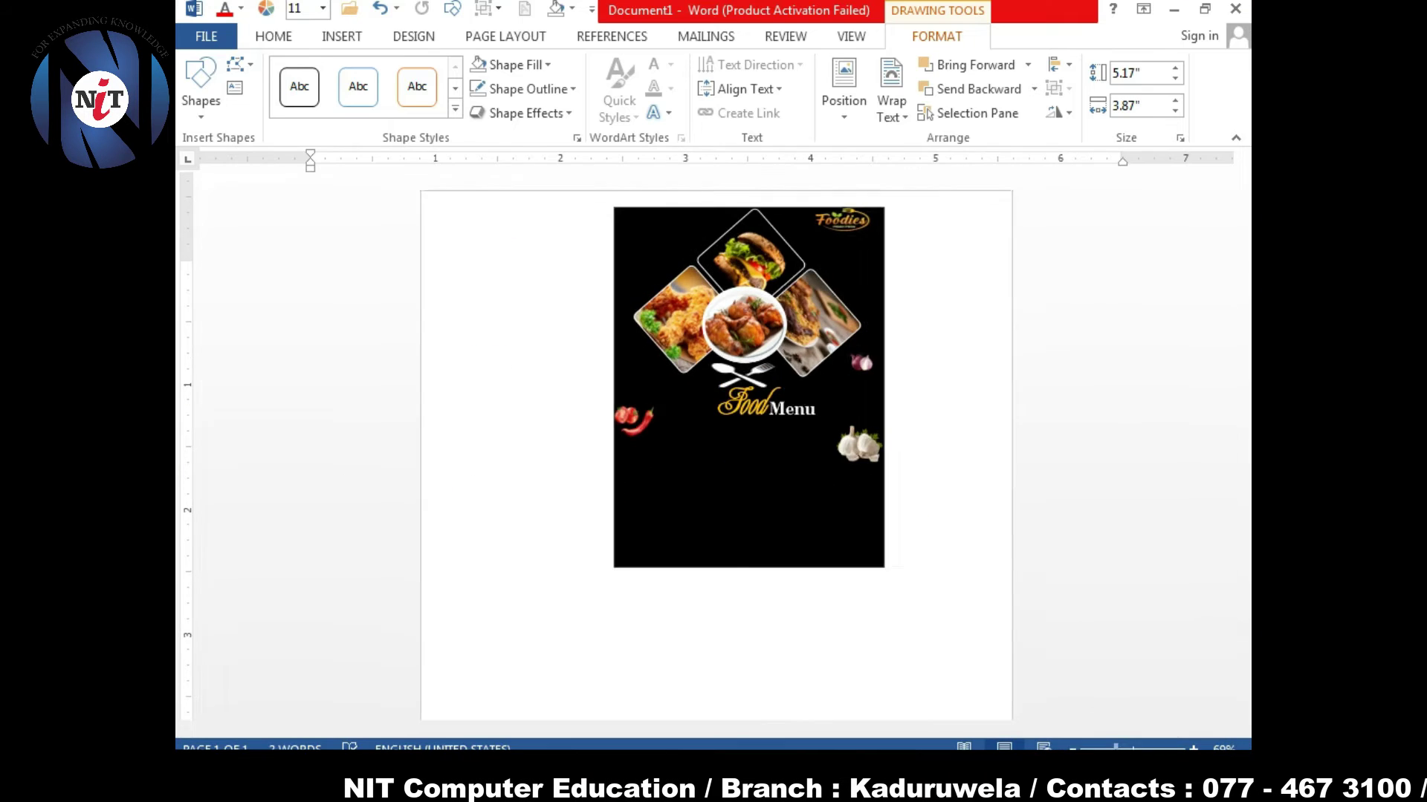
scroll(915, 747, up, 2)
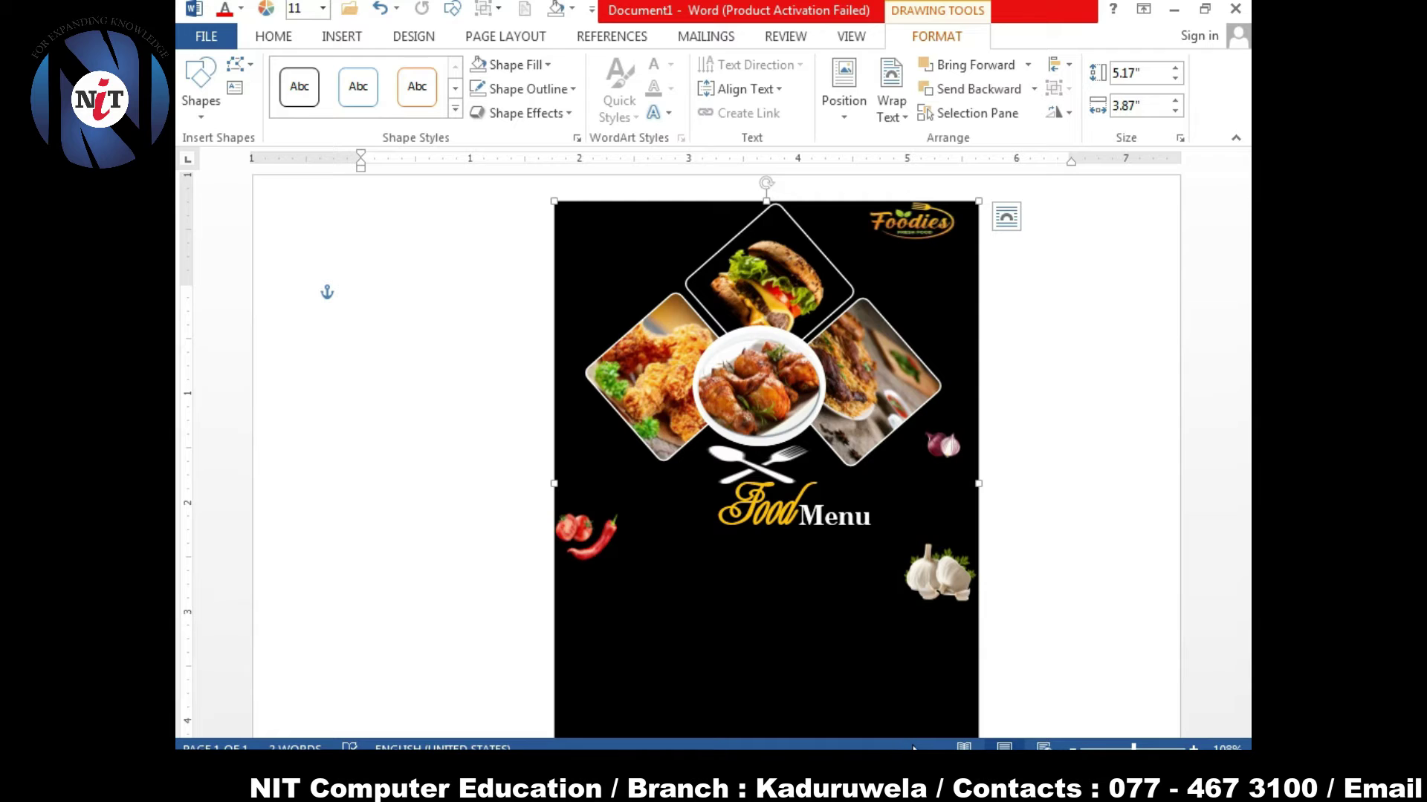
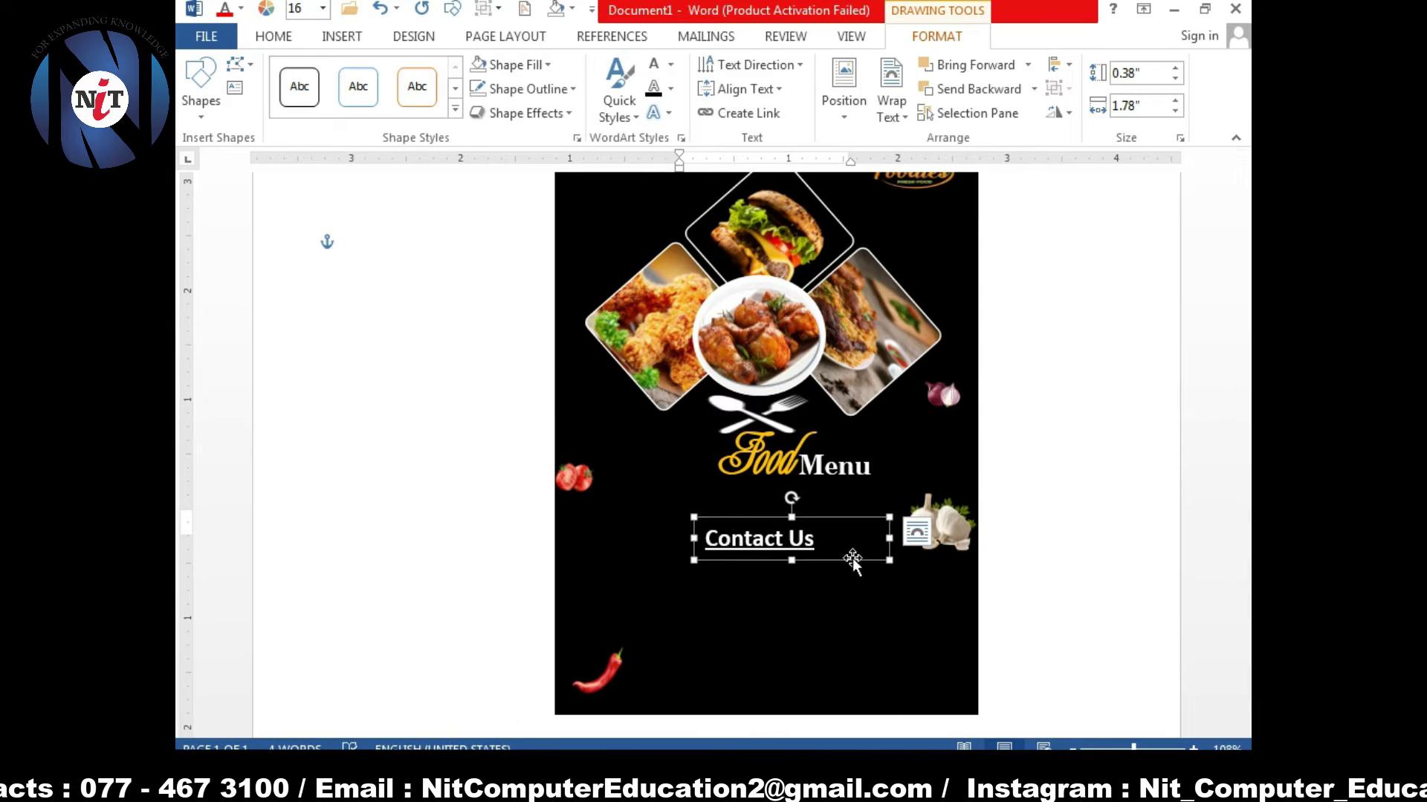
- Widen the Contact Us box across the page to centre it and colour 'Us' orange
drag(693, 538, 563, 535)
drag(968, 520, 978, 520)
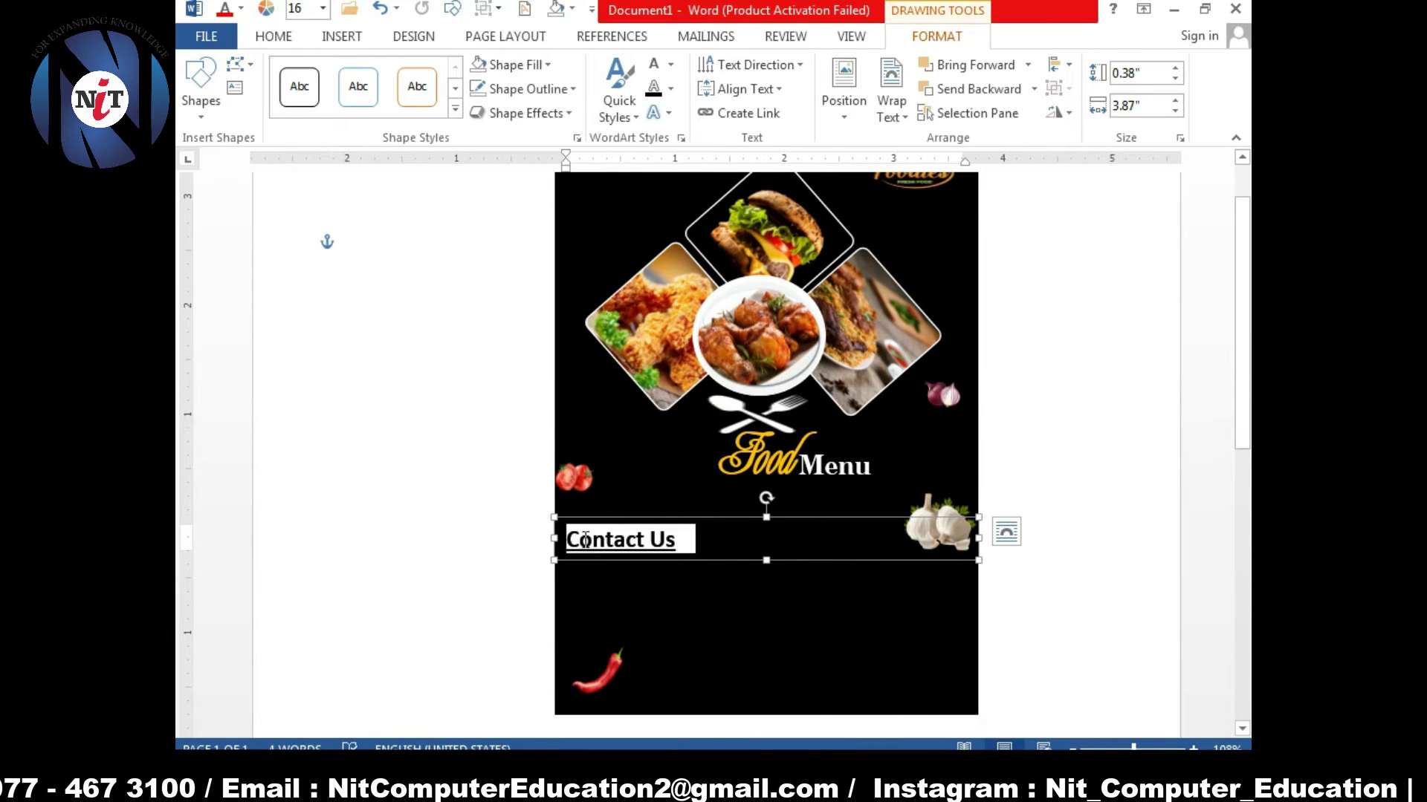
click(517, 105)
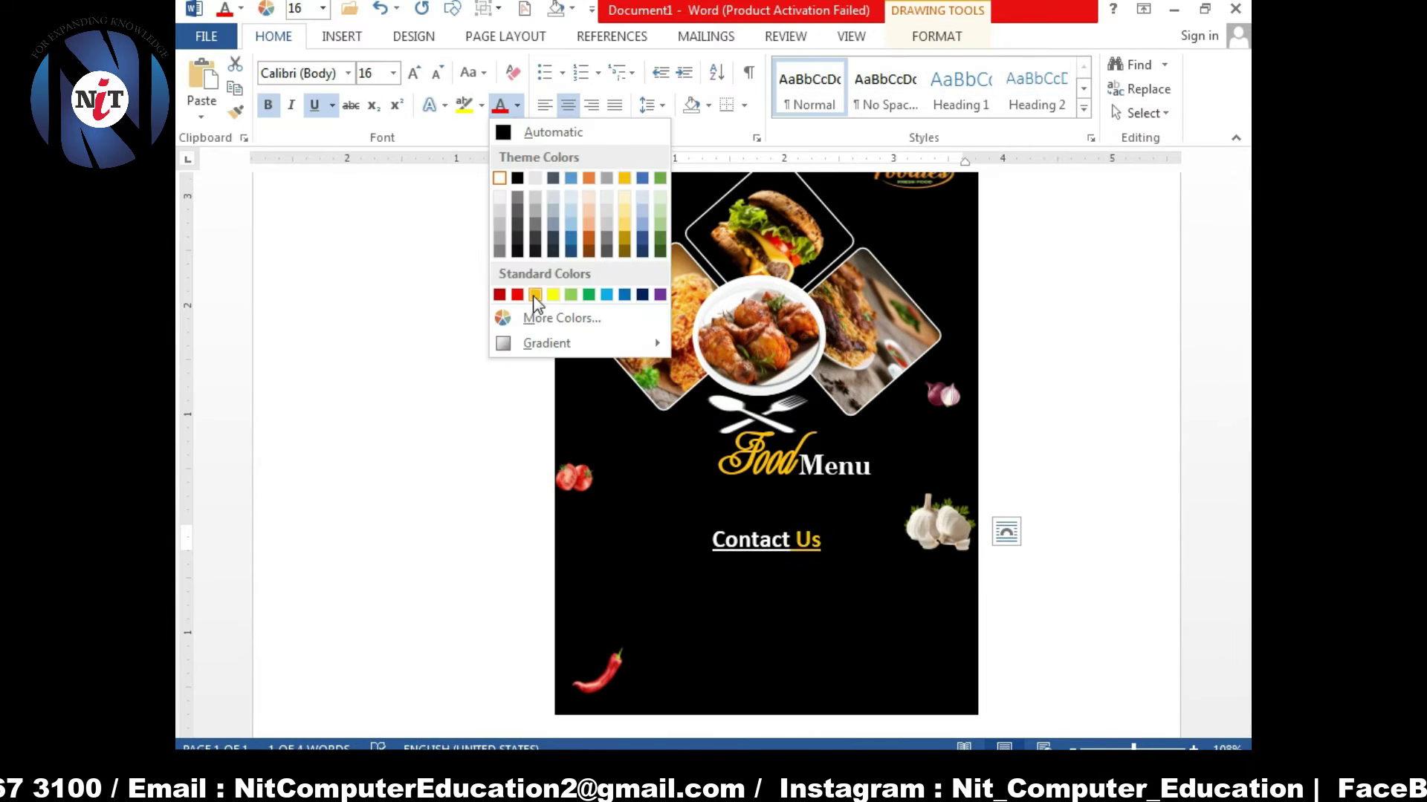
click(535, 292)
- Draw a plain text box below Contact Us for the contact details
click(817, 595)
click(341, 37)
click(465, 100)
drag(692, 605, 844, 688)
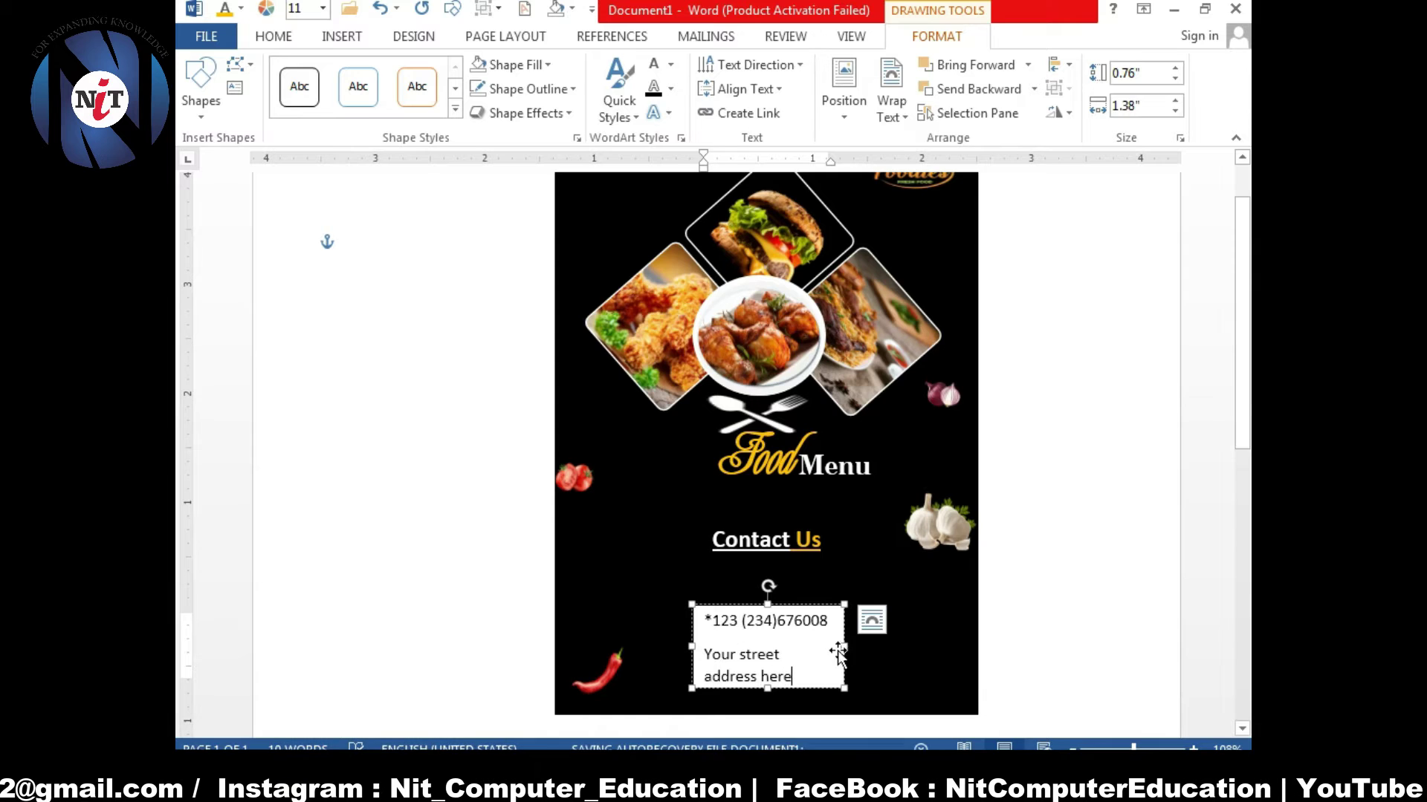
drag(844, 646, 977, 647)
drag(691, 646, 555, 646)
mouse_move(768, 689)
mouse_down()
mouse_move(766, 615)
mouse_move(767, 627)
mouse_up()
text(.foodie.com)
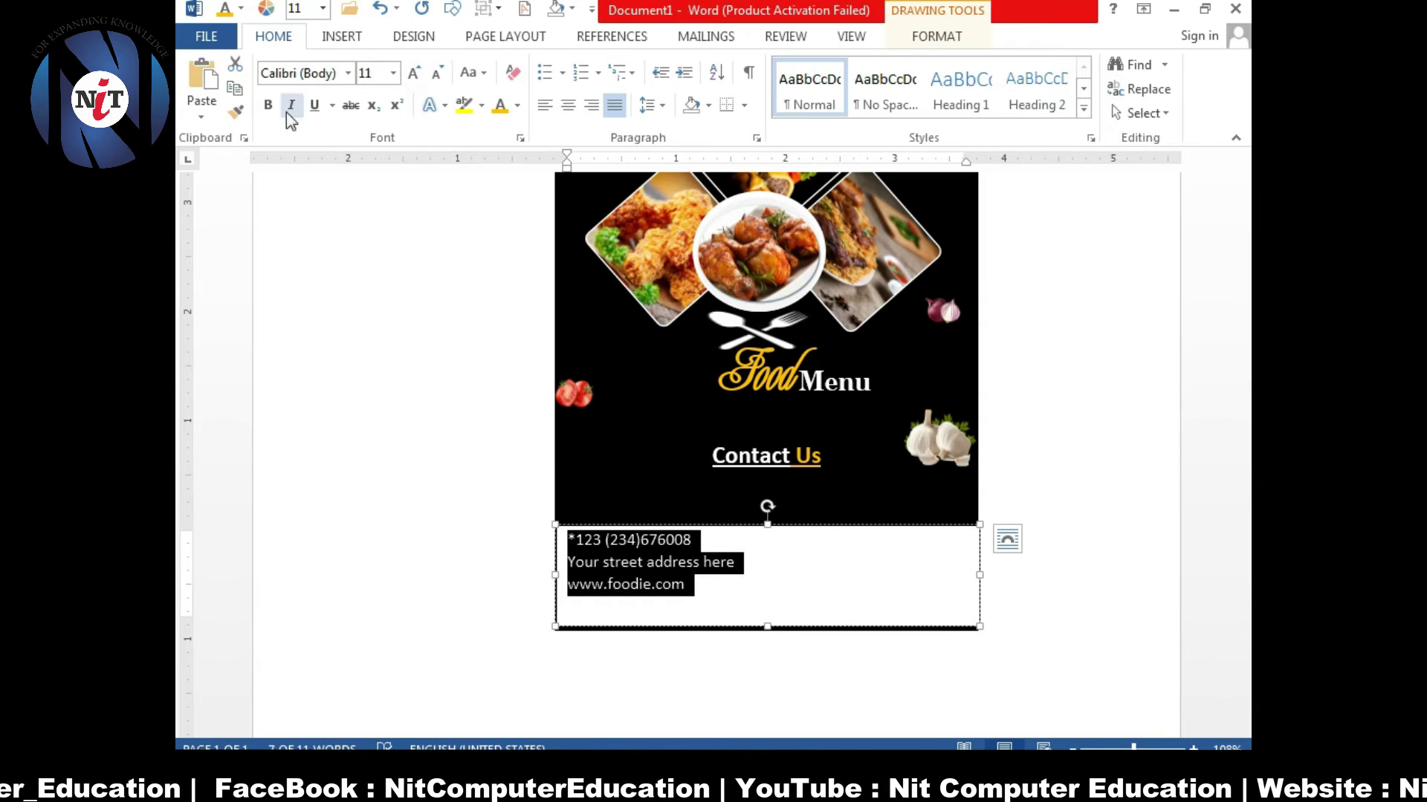
- Make the contact details bold and set the box's Shape Fill to No Fill
click(812, 541)
click(936, 36)
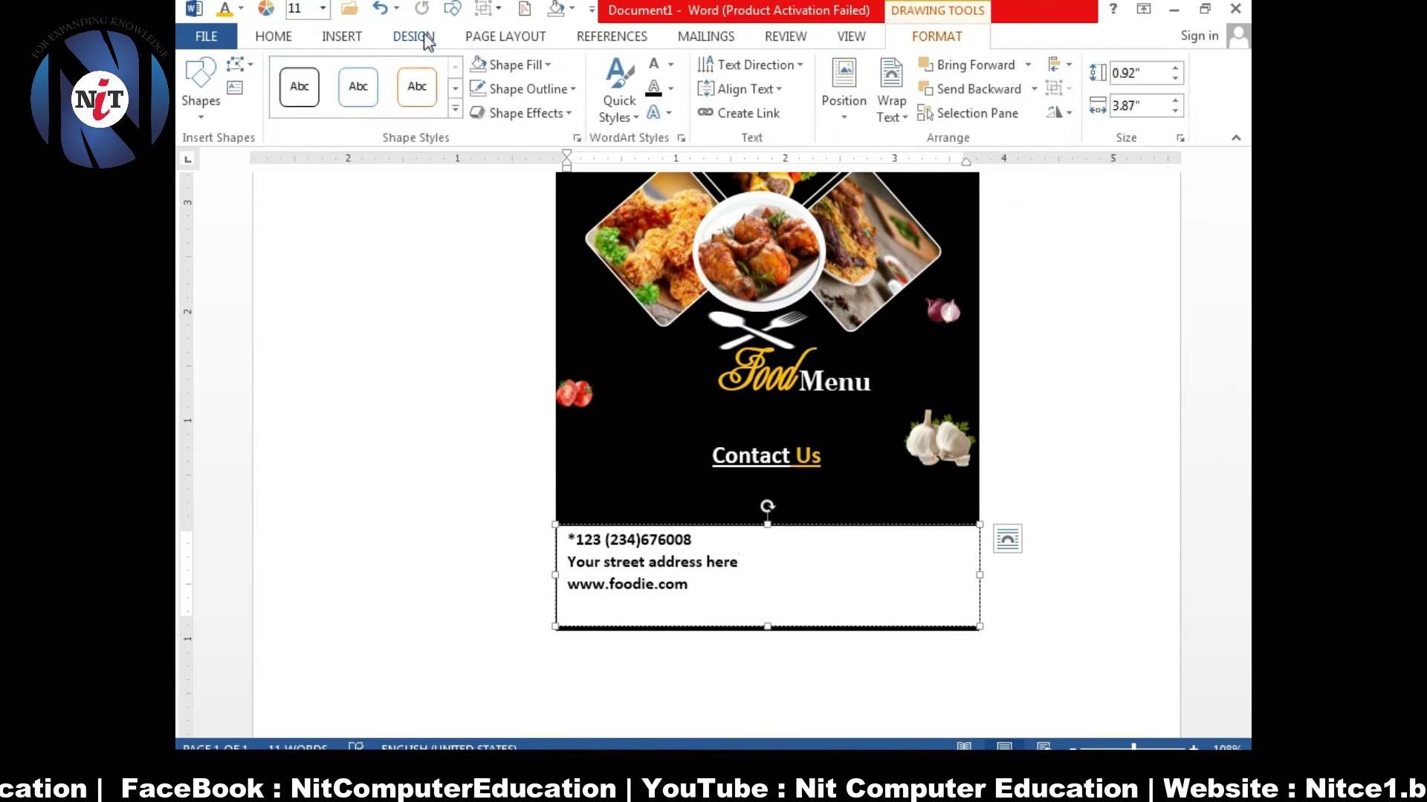
click(512, 64)
click(499, 249)
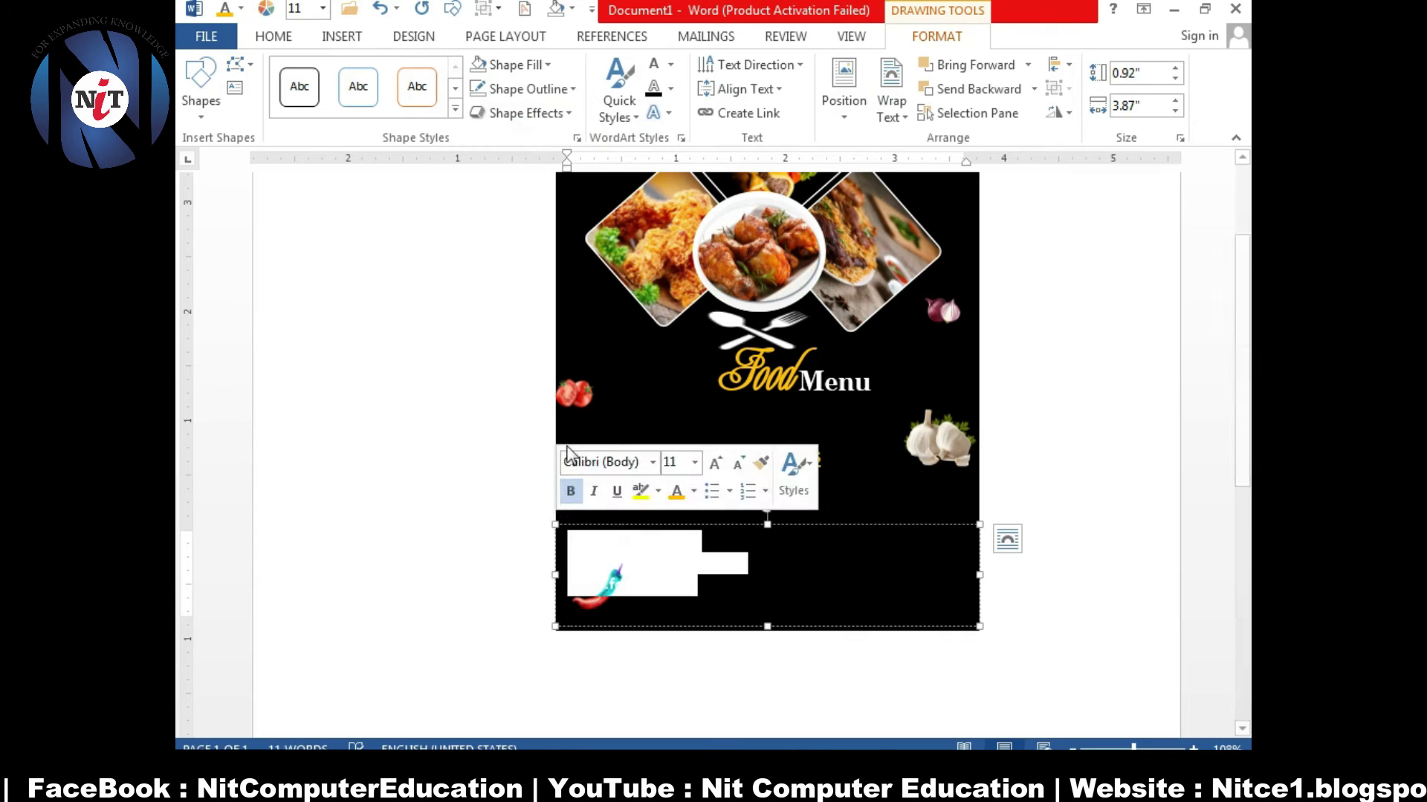
click(978, 581)
- Narrow the contact box and move it and the Contact Us heading lower on the flyer
drag(978, 581, 771, 581)
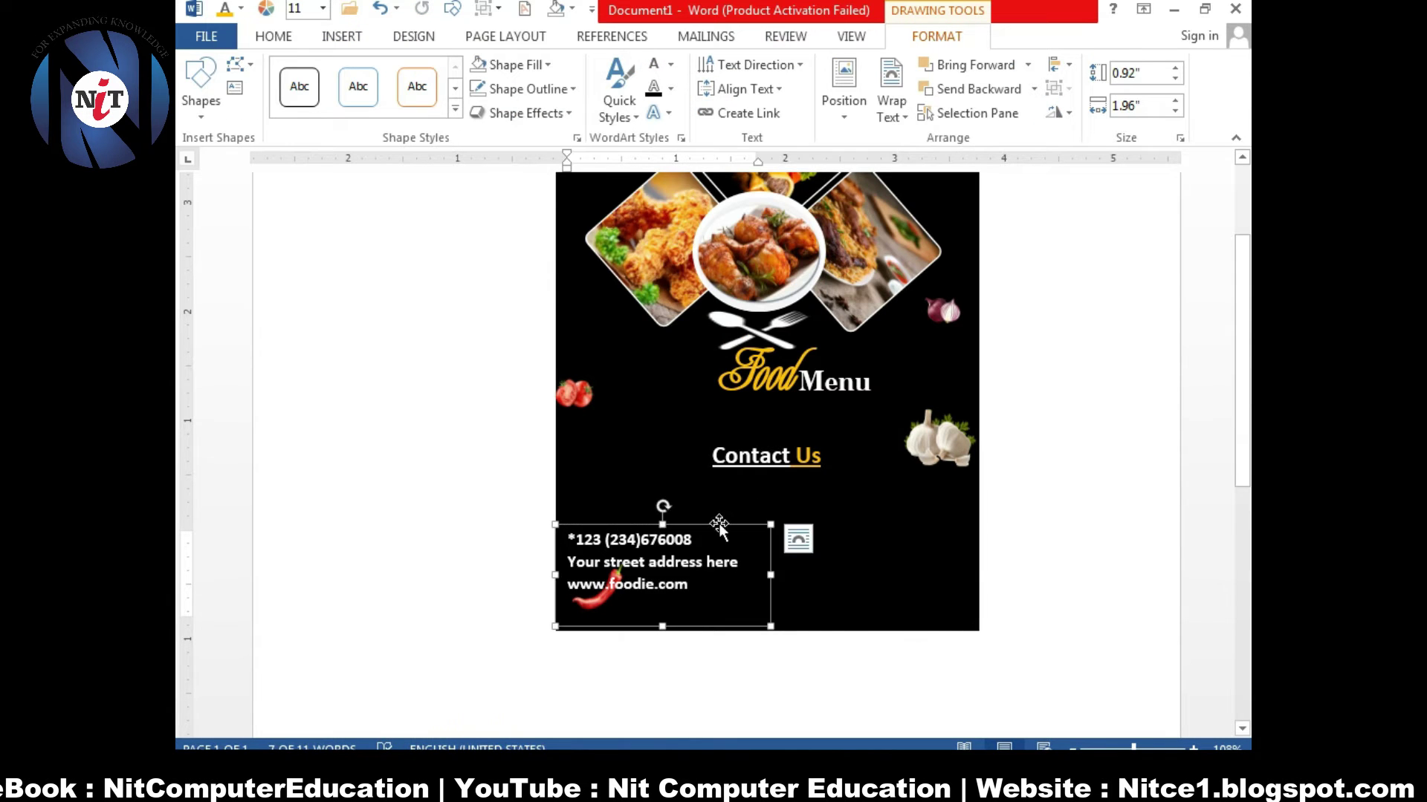
mouse_move(654, 524)
mouse_down()
mouse_move(786, 524)
mouse_move(782, 510)
mouse_move(781, 558)
mouse_up()
click(782, 530)
click(782, 510)
drag(781, 509, 797, 554)
click(853, 446)
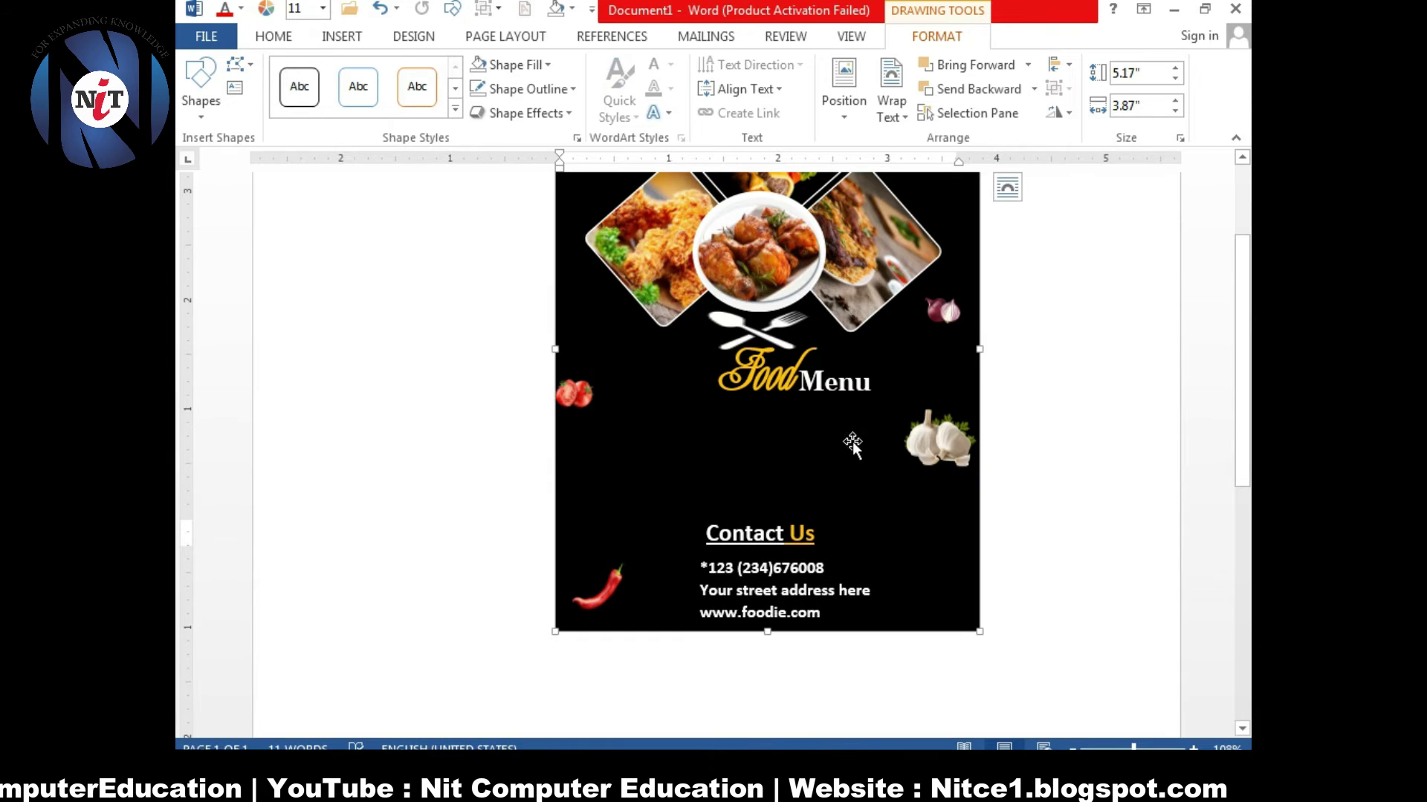
scroll(753, 329, up, 2)
scroll(753, 330, up, 1)
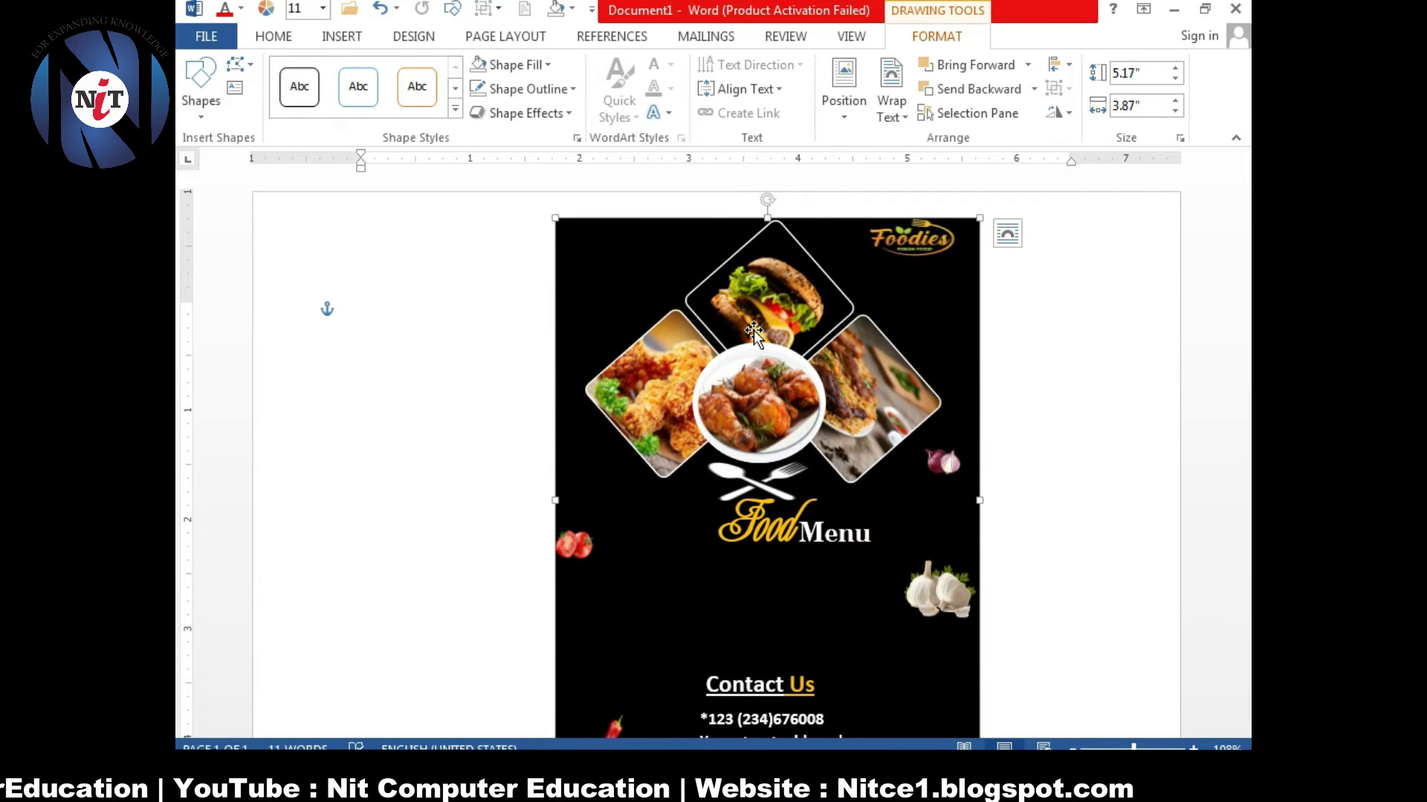
- Draw a text box below Food Menu and type the Family - Food - Restaurant tagline
click(342, 36)
click(978, 80)
click(922, 646)
drag(613, 568, 903, 603)
text(family)
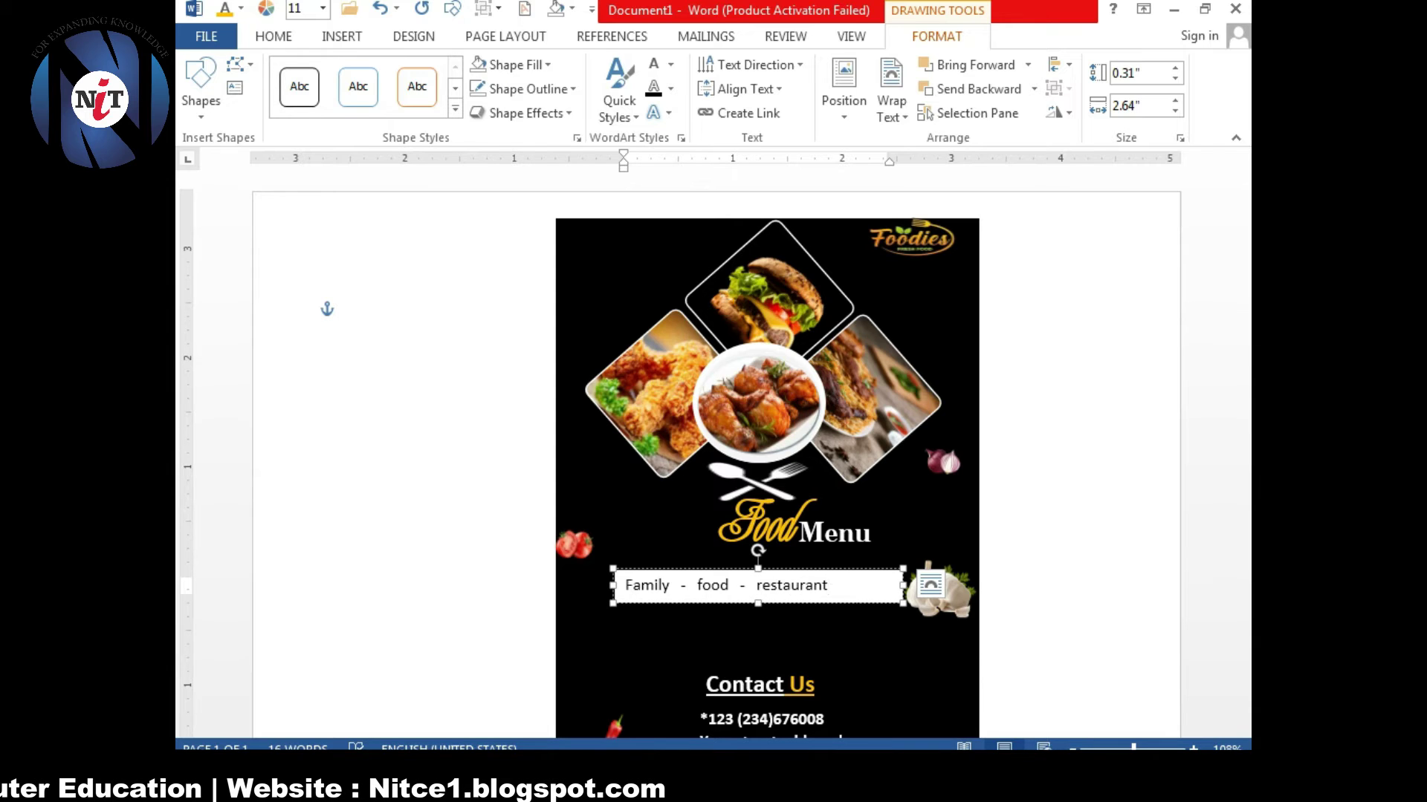
- Apply Capitalize Each Word and the Aachen BT font to the tagline
click(279, 36)
click(473, 72)
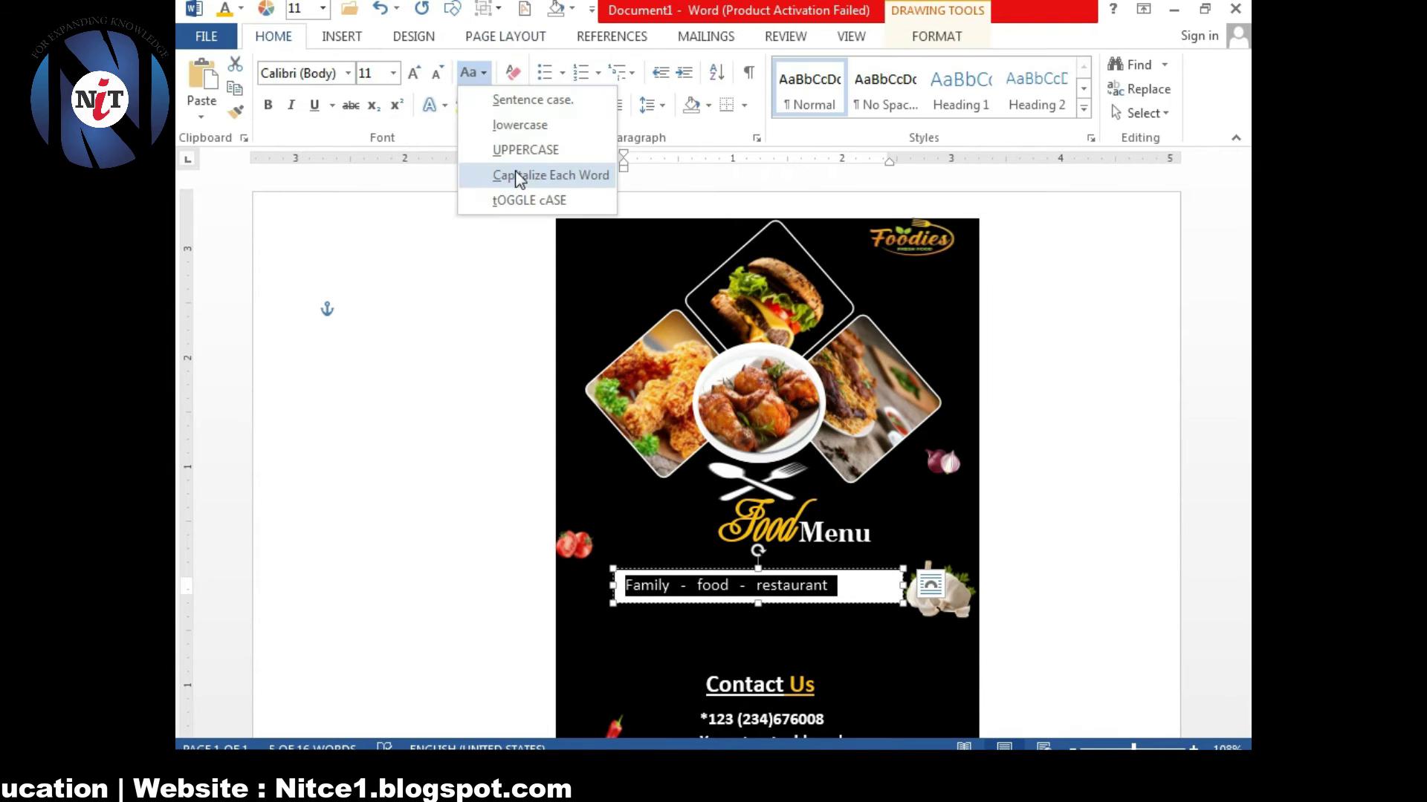
click(520, 176)
click(347, 72)
click(303, 573)
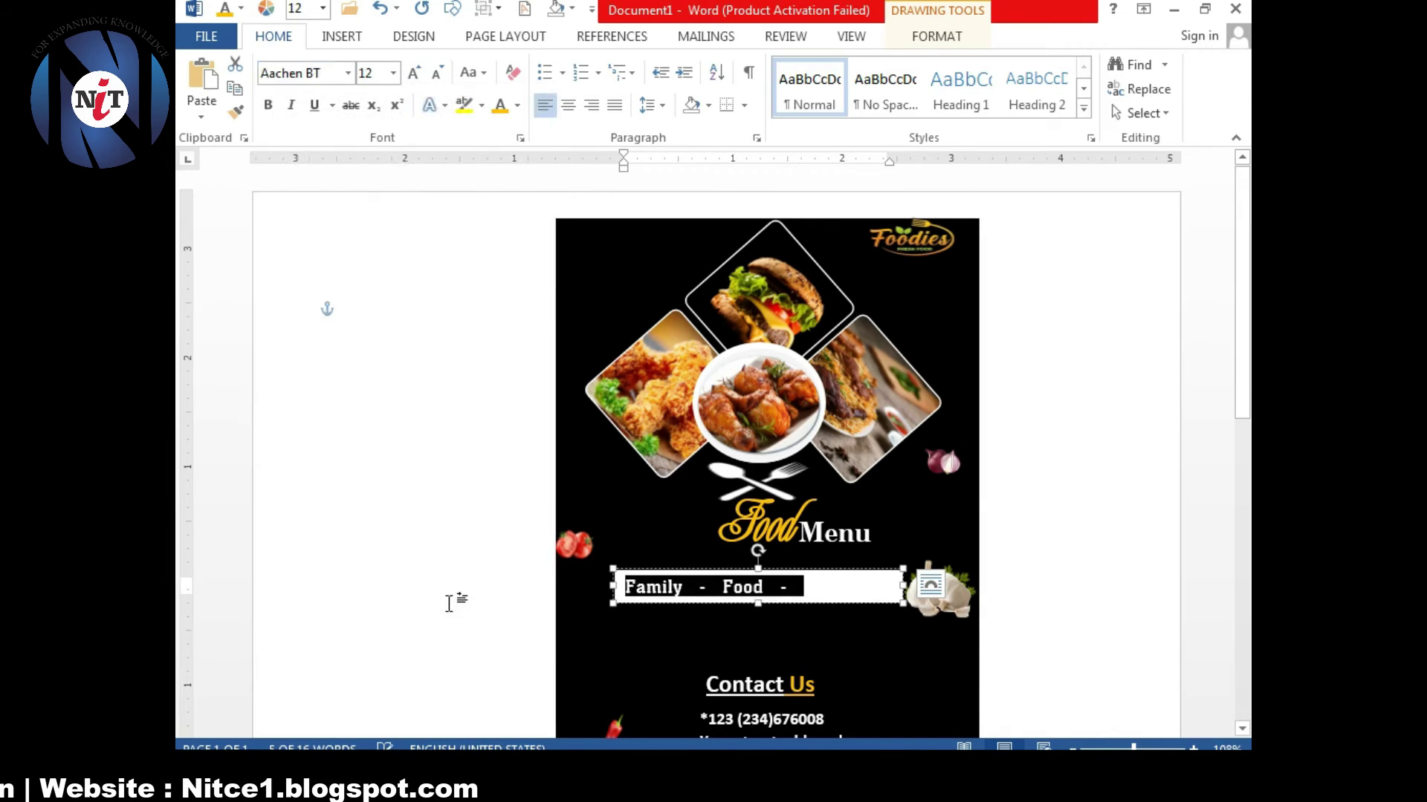
- Widen the tagline box to fit one line and underline the tagline
click(897, 609)
drag(897, 609, 960, 611)
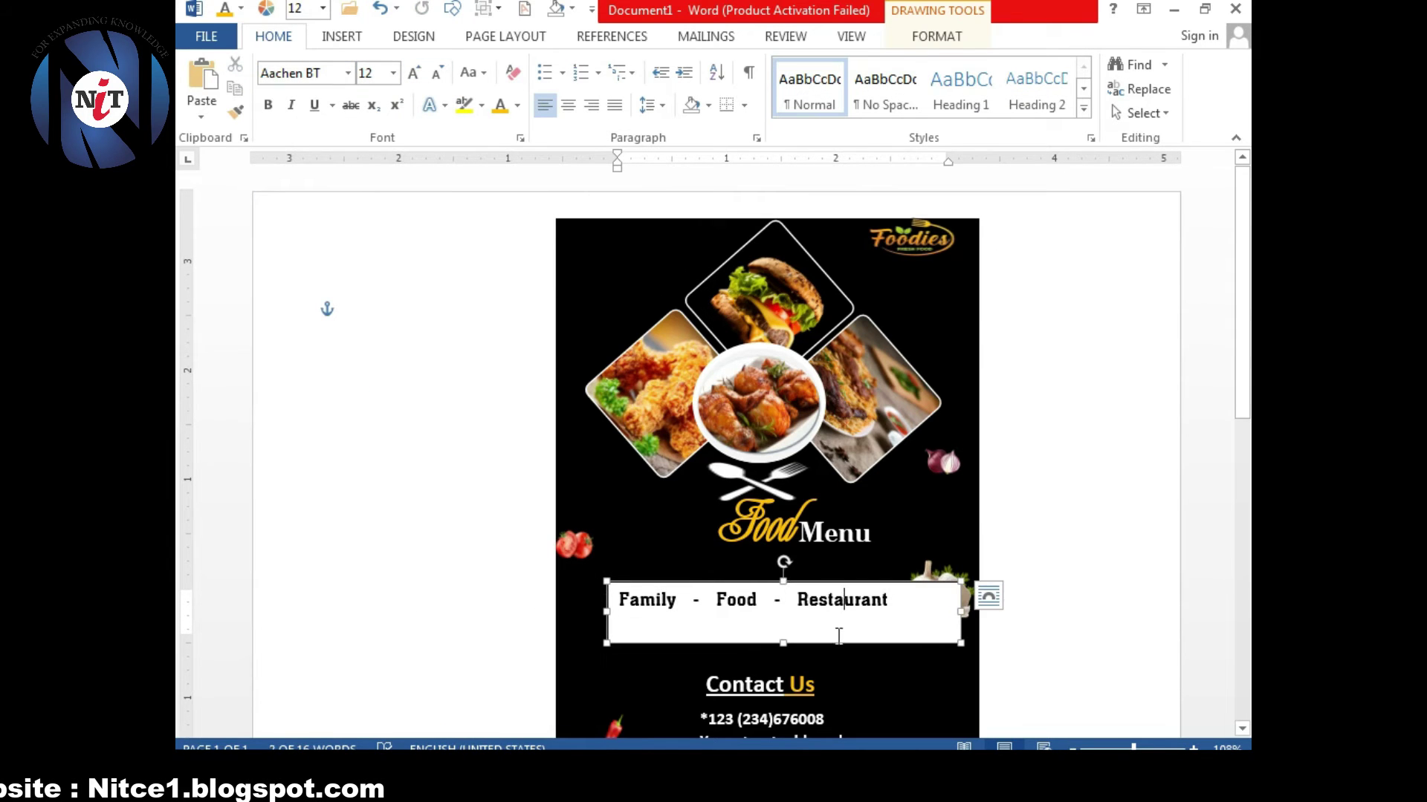
key(ctrl+a)
key(ctrl+u)
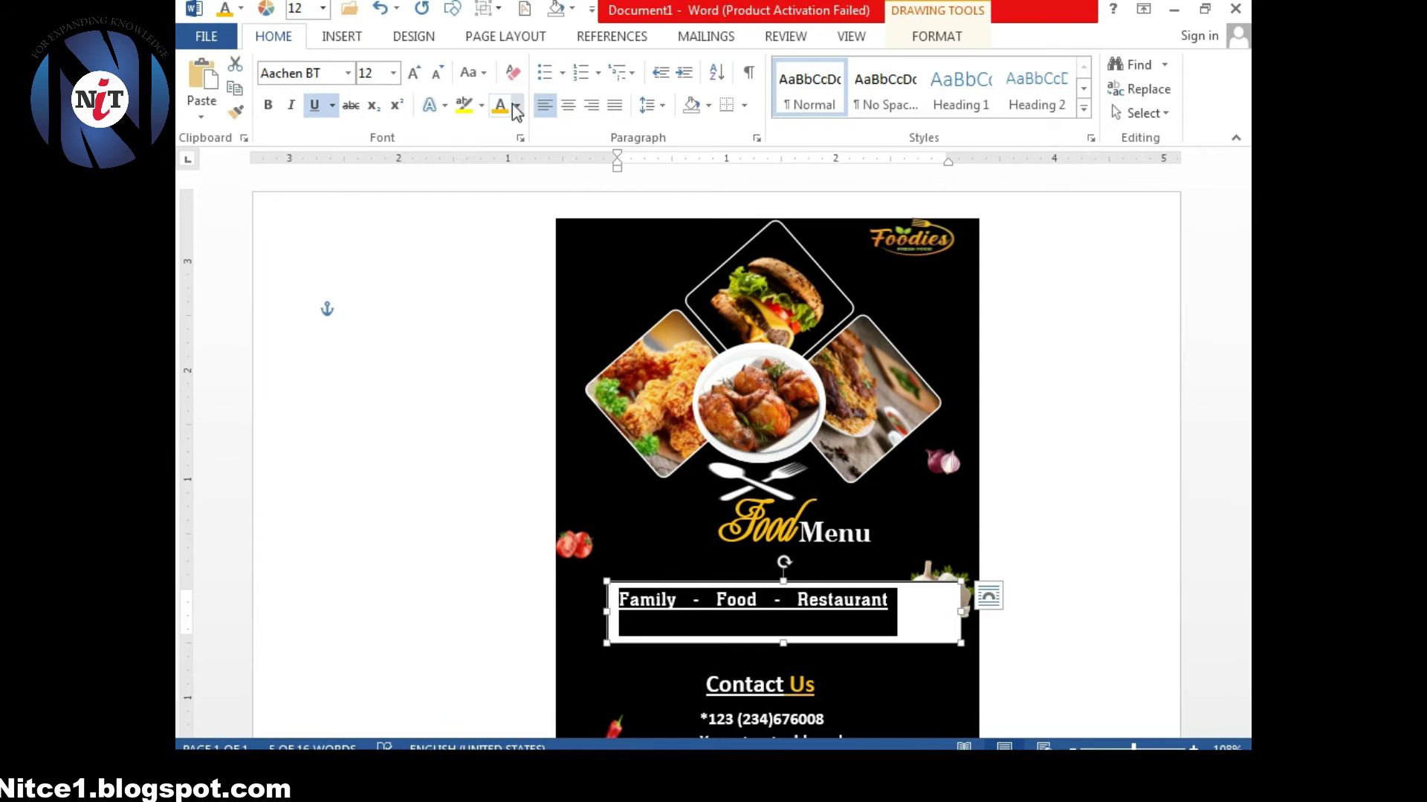
- Colour the tagline yellow and remove the tagline box's fill and outline
click(512, 105)
click(936, 36)
click(546, 65)
click(510, 248)
click(529, 88)
click(525, 274)
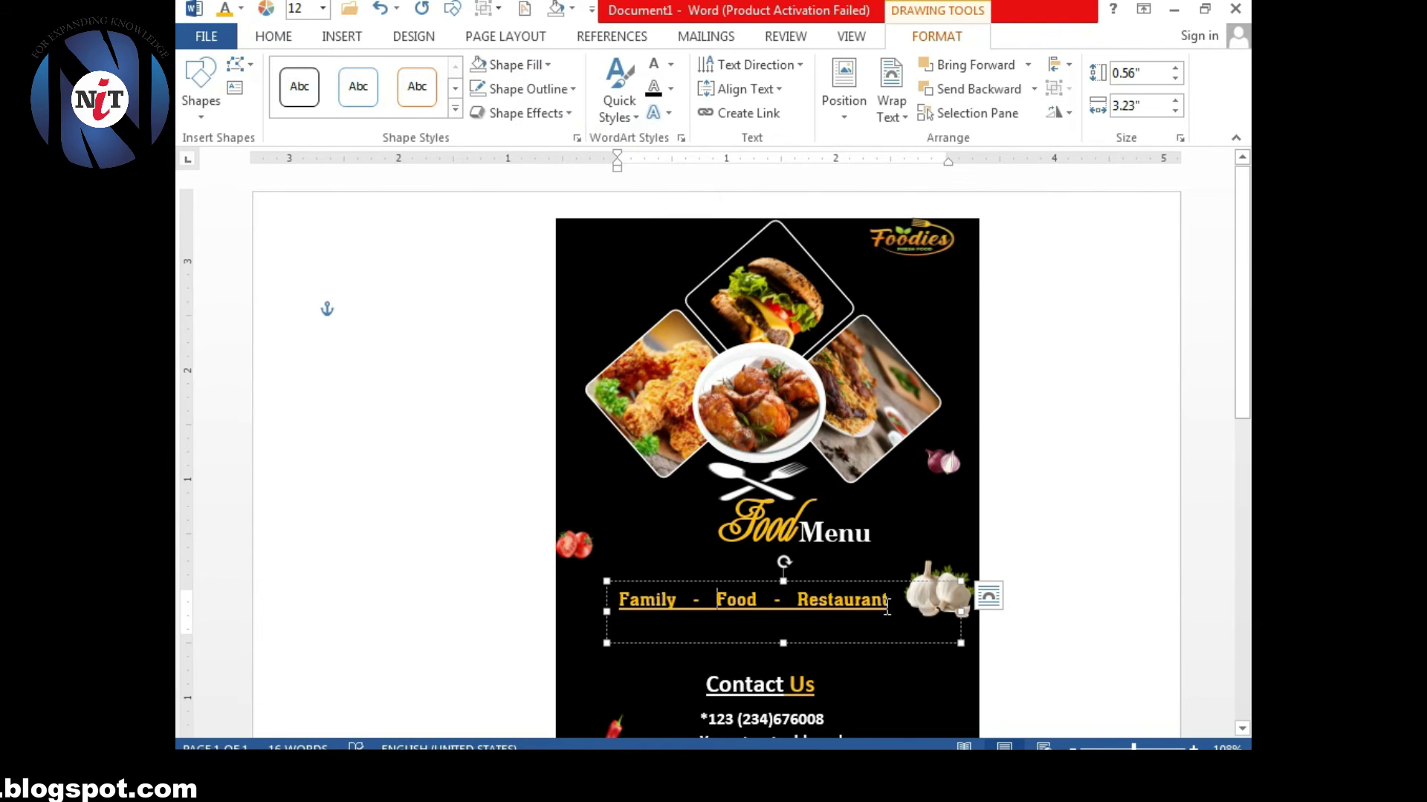
- Give the word Restaurant a red text outline
drag(817, 597, 774, 599)
click(670, 89)
click(676, 281)
click(869, 678)
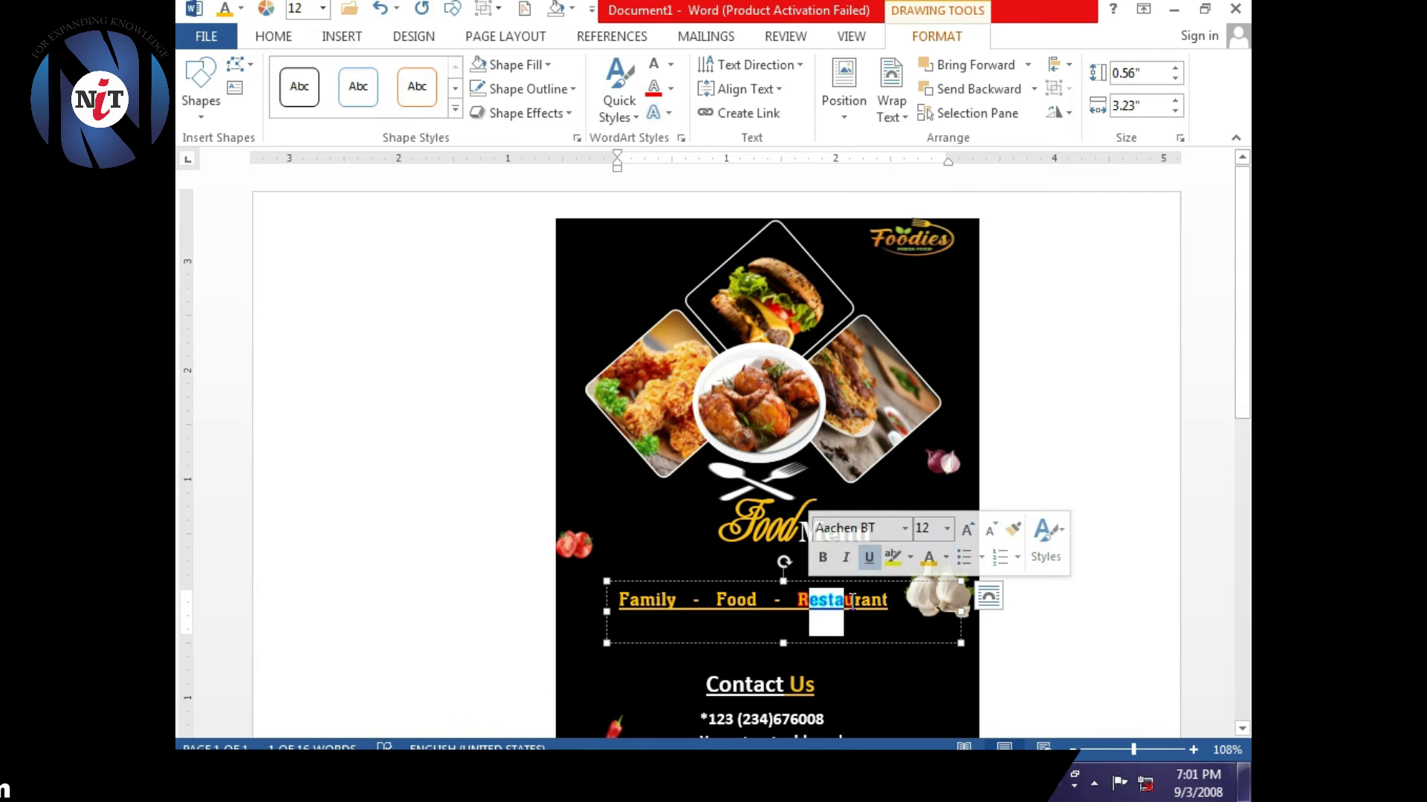
- Colour selected tagline letters white, leaving the word starts white and the rest orange
click(274, 35)
click(517, 104)
click(499, 159)
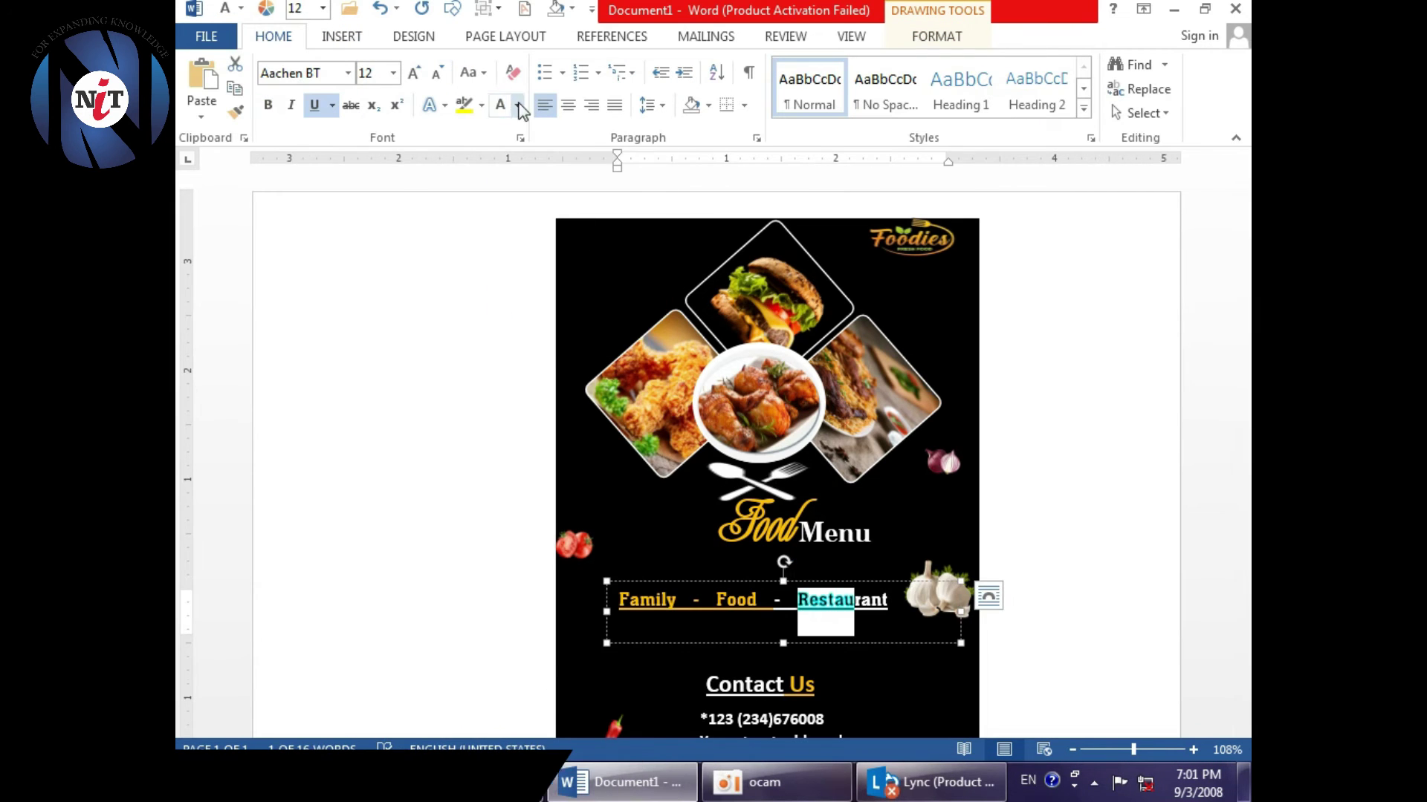
drag(621, 599, 843, 605)
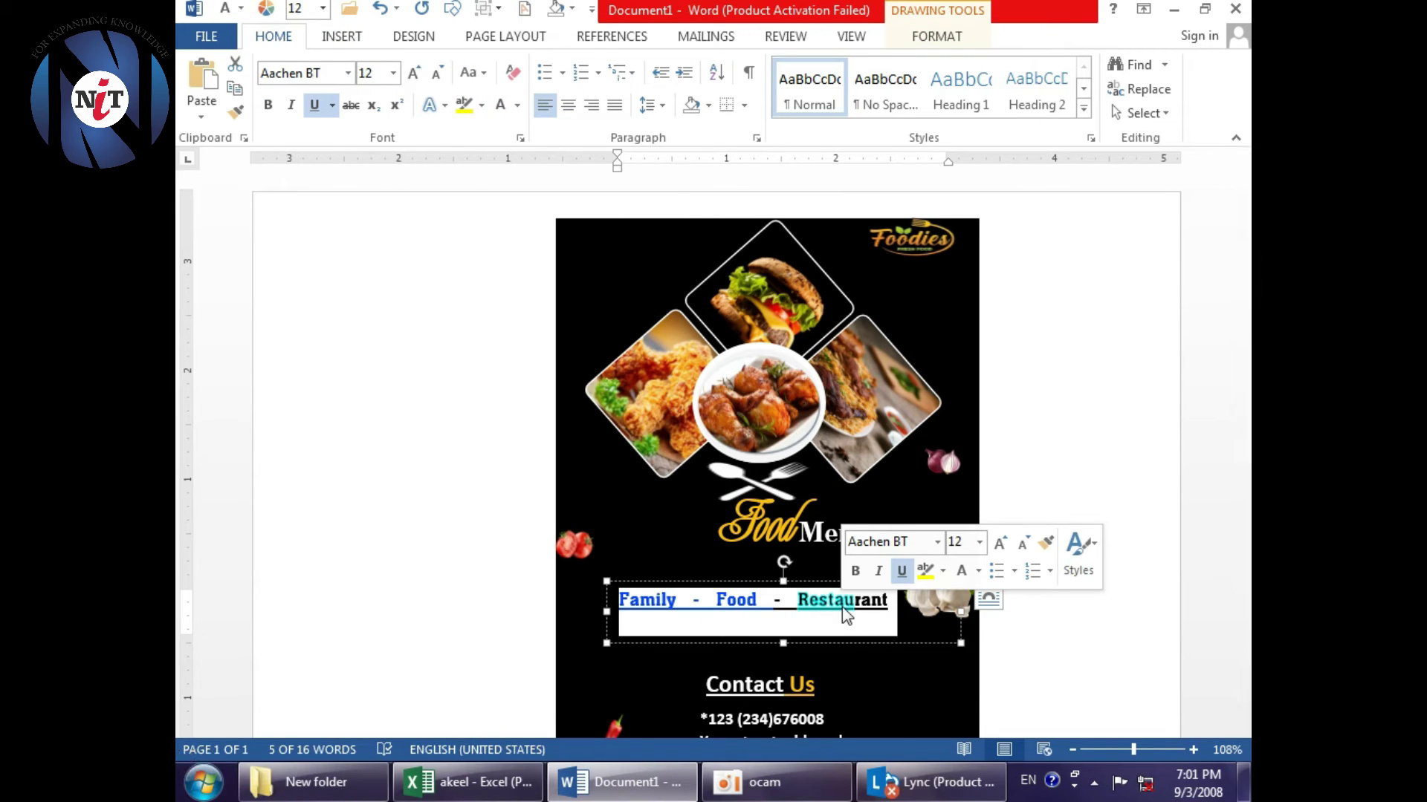
click(324, 305)
key(ctrl+z)
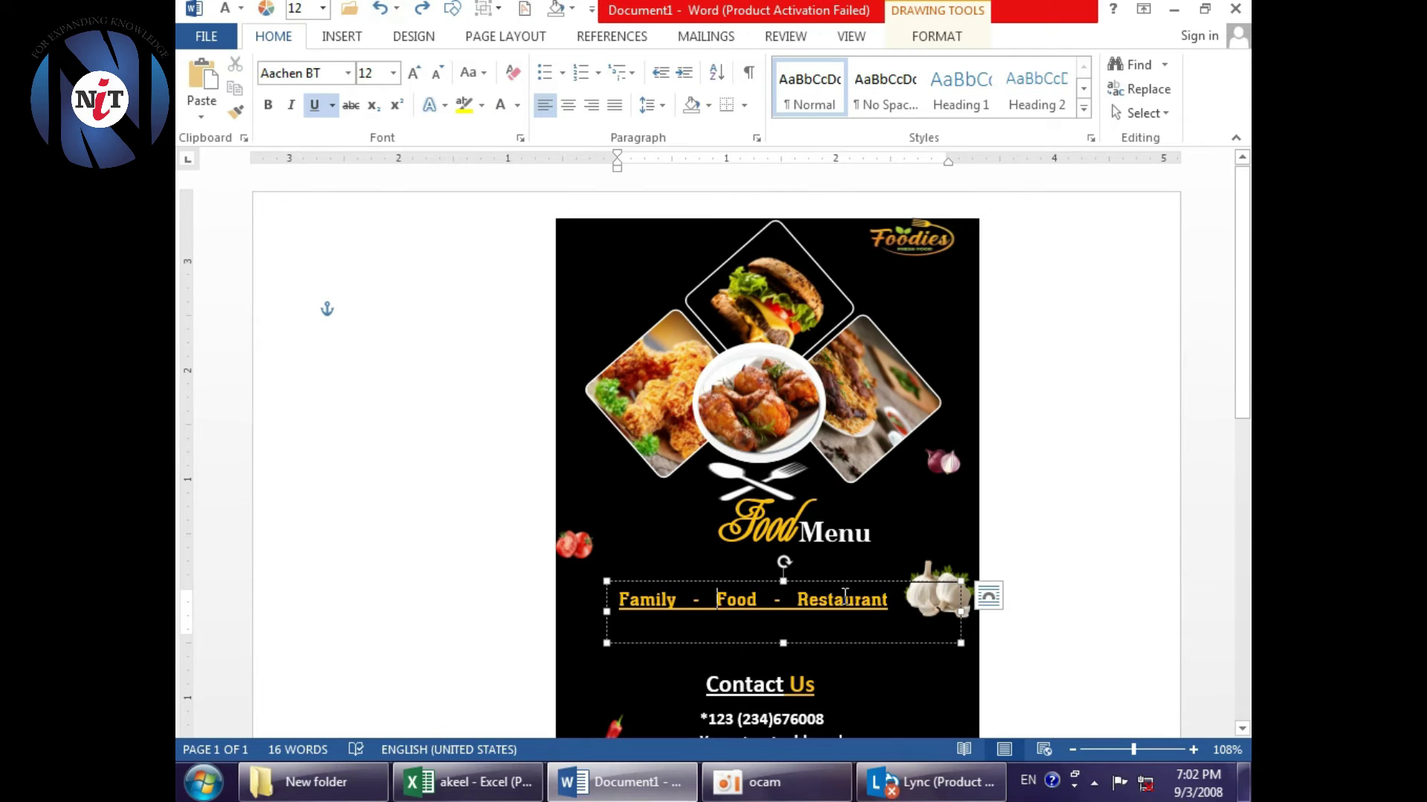
key(ctrl+y)
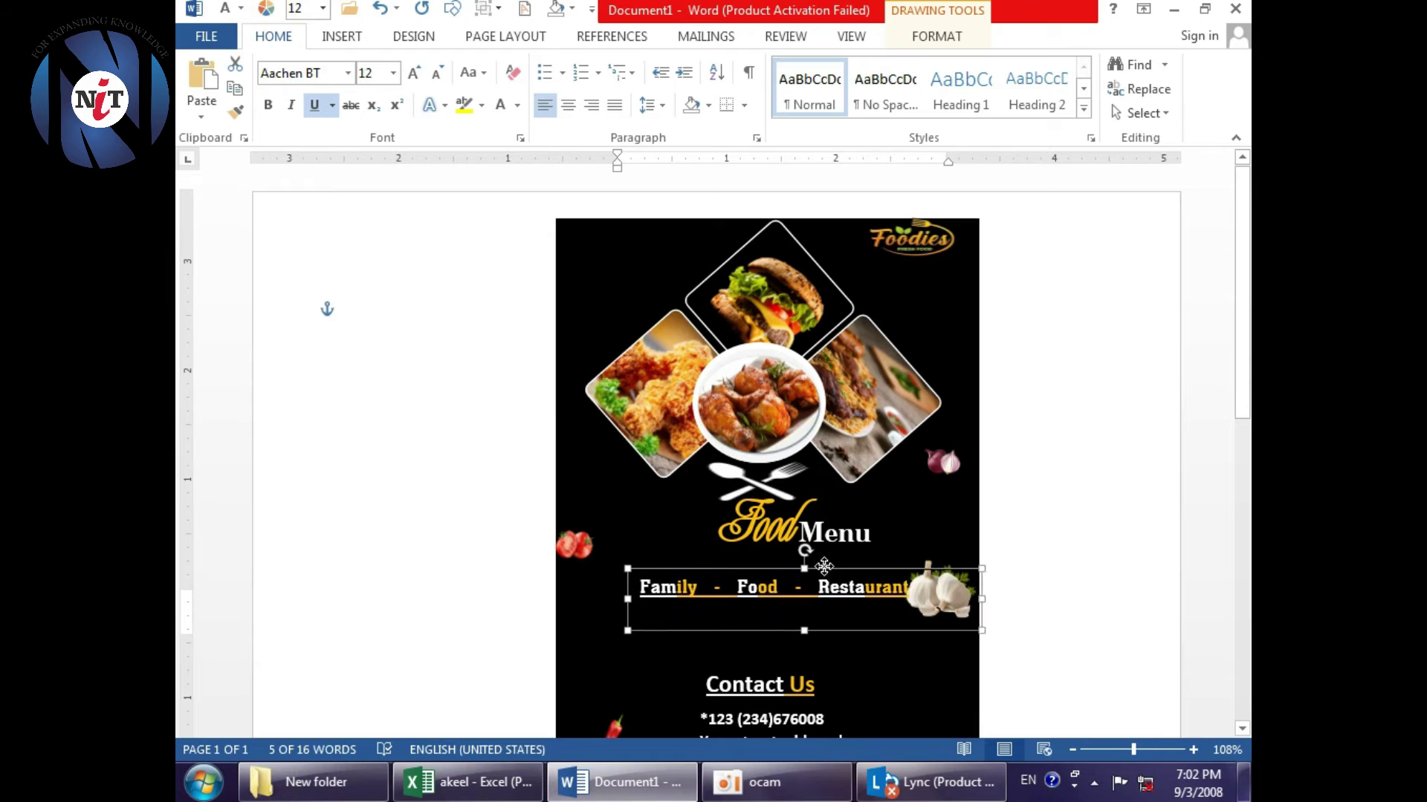
- Draw a rectangle on the flyer's left side and copy it to the right and below
scroll(1050, 561, down, 1)
click(1050, 561)
click(342, 37)
click(465, 88)
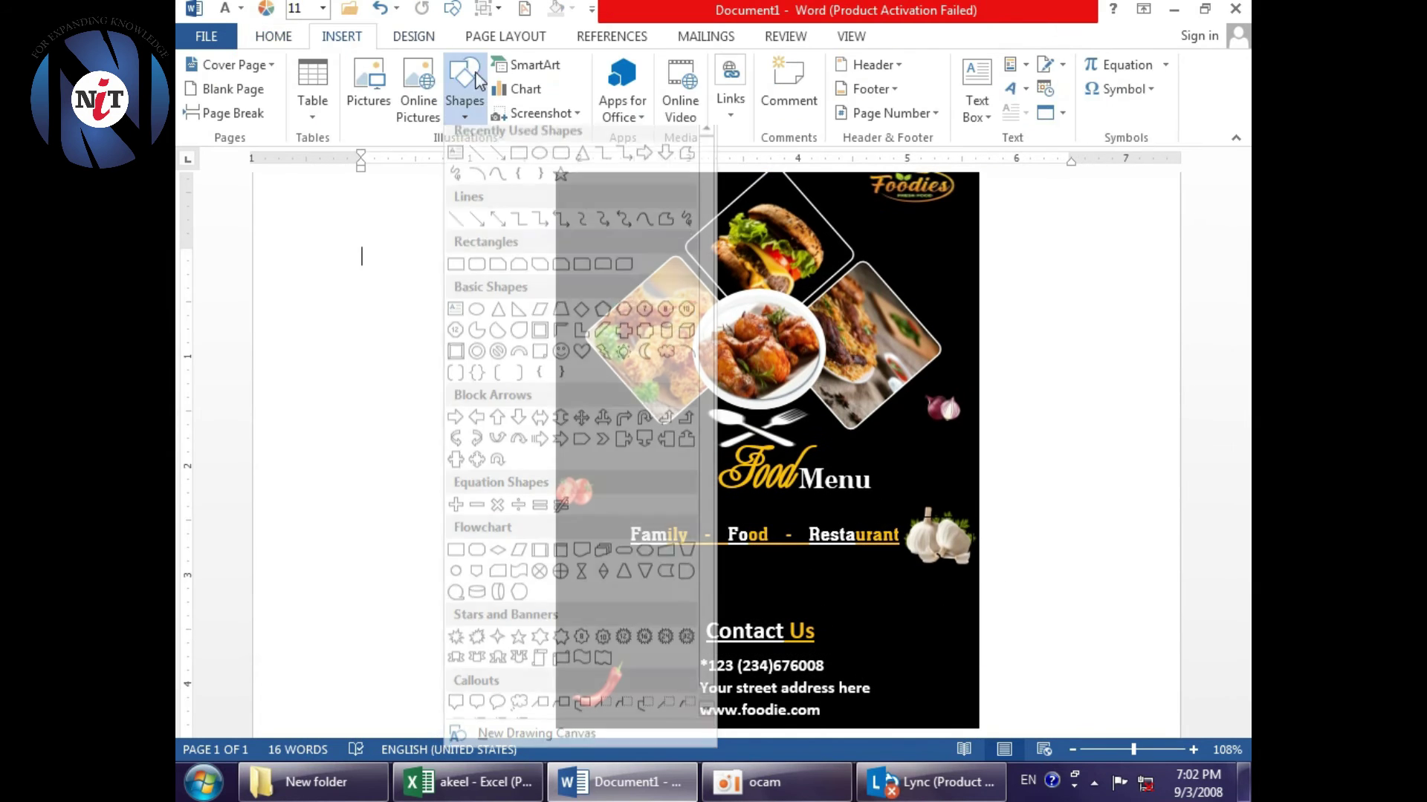
click(466, 257)
mouse_move(592, 386)
mouse_down()
mouse_move(709, 479)
mouse_move(846, 446)
mouse_up()
drag(654, 446, 695, 540)
- Fill the upper-left rectangle with the mint-leaf photo from Local Disk (D:)
click(548, 65)
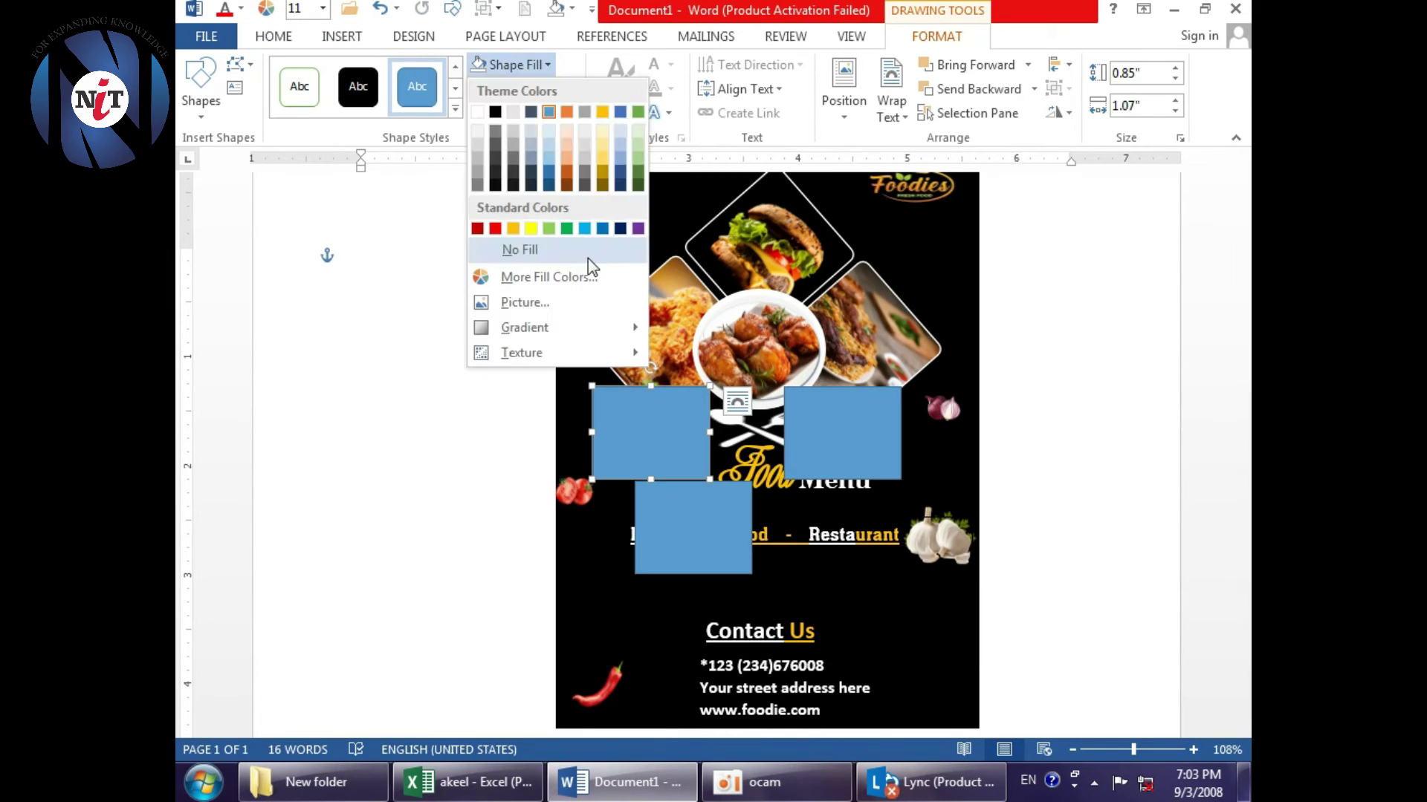
click(532, 301)
click(315, 139)
double_click(675, 215)
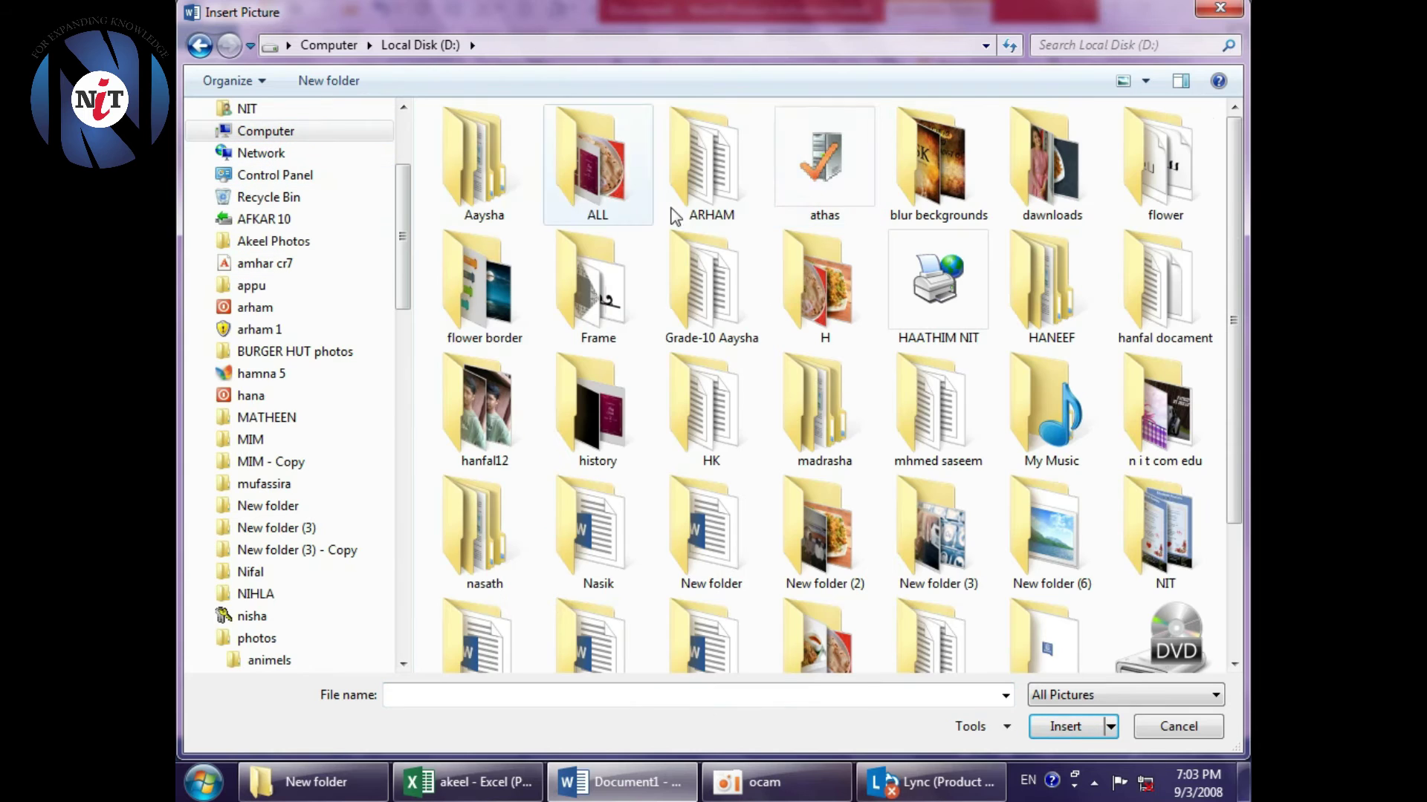
double_click(1059, 174)
click(589, 302)
- Remove the mint-leaf photo's background and keep the changes
click(1065, 726)
click(633, 36)
click(205, 85)
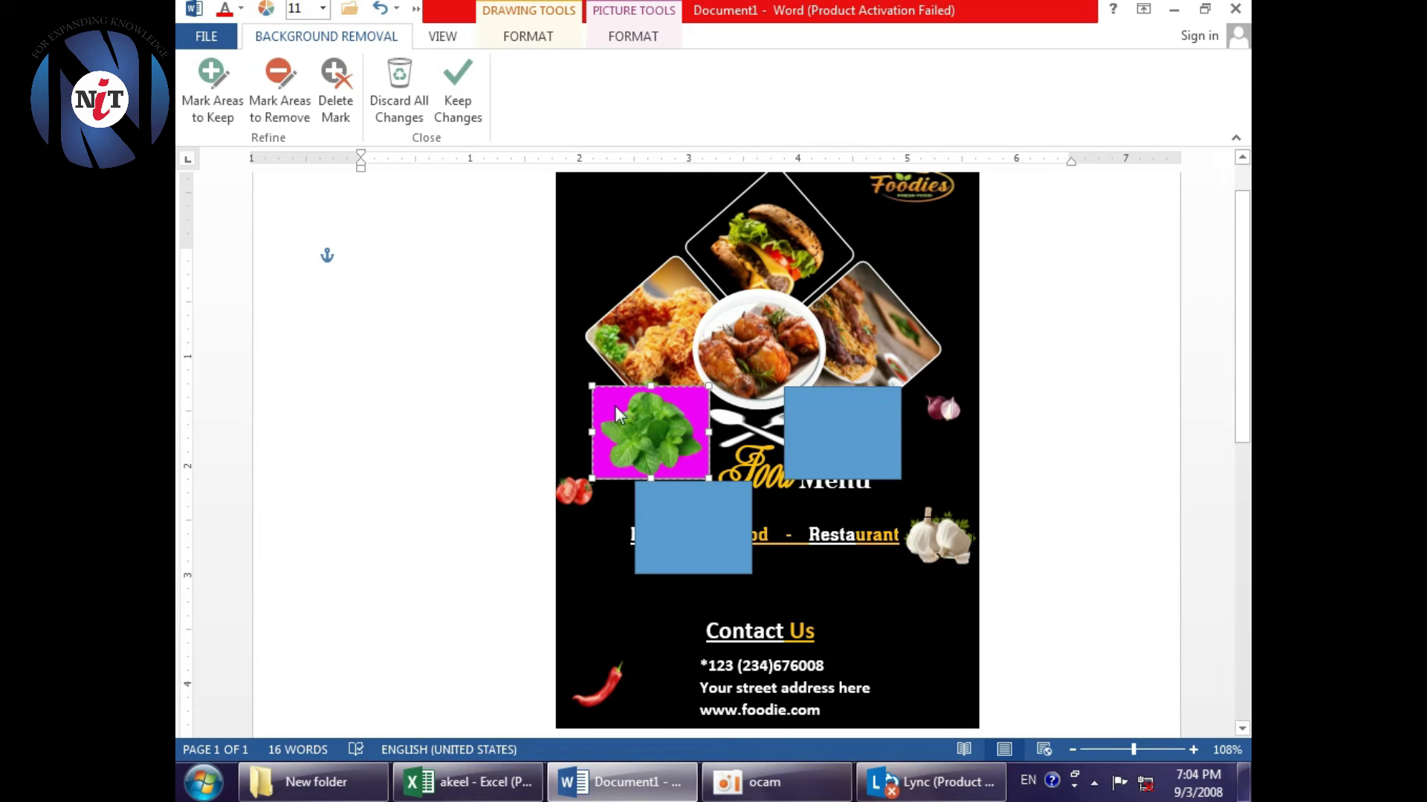
click(743, 617)
click(683, 401)
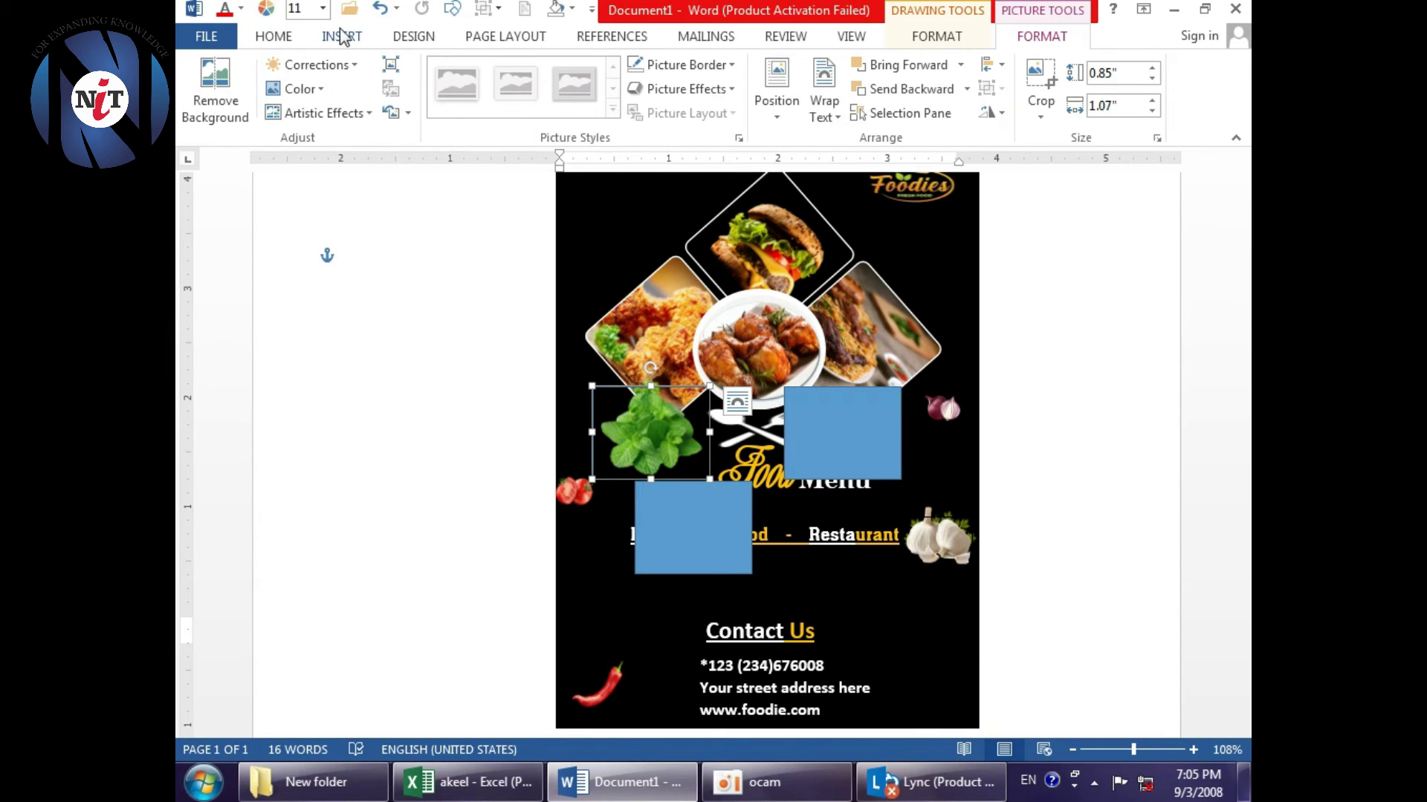
click(342, 37)
click(465, 90)
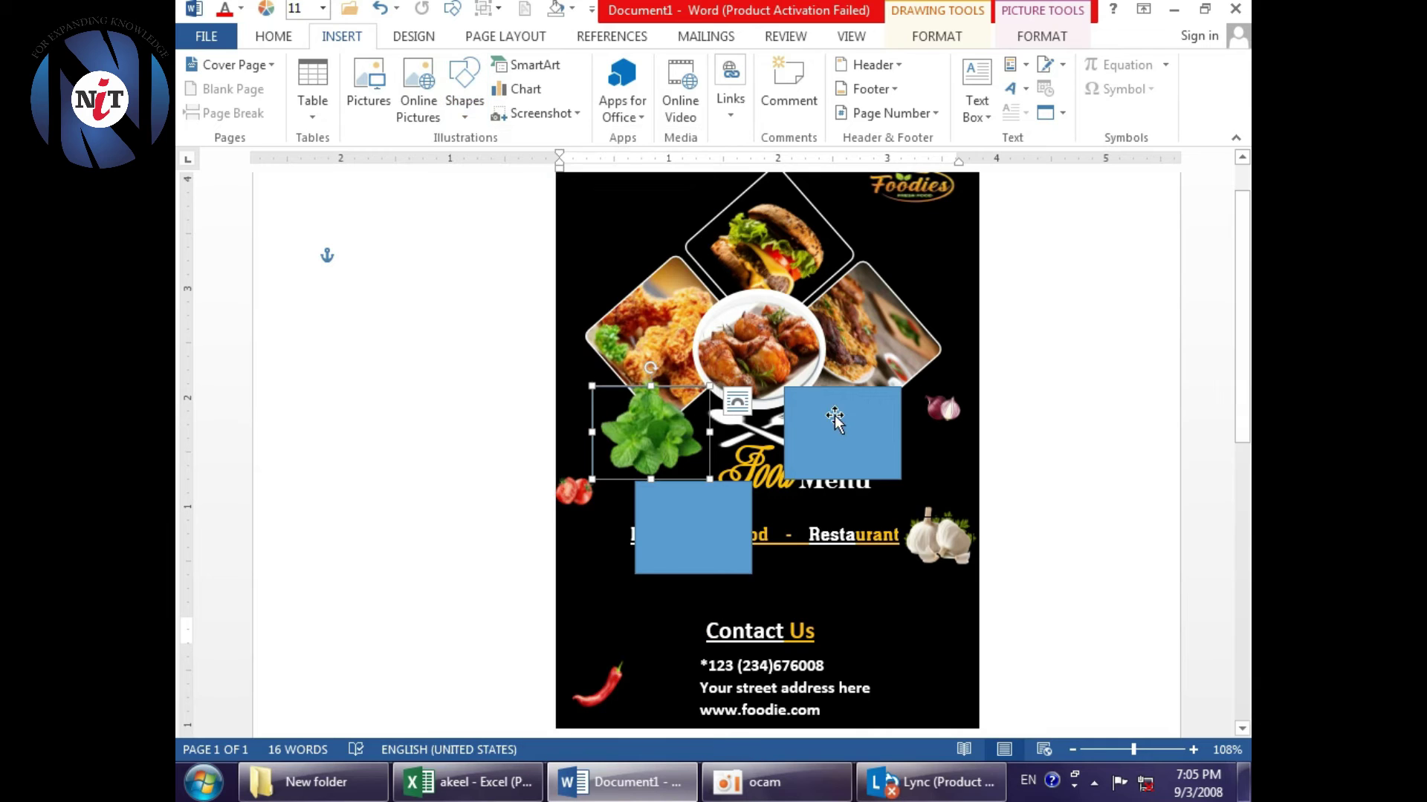
- Fill the right-hand and lower blue rectangles with the leaf picture
double_click(840, 430)
click(517, 64)
click(520, 276)
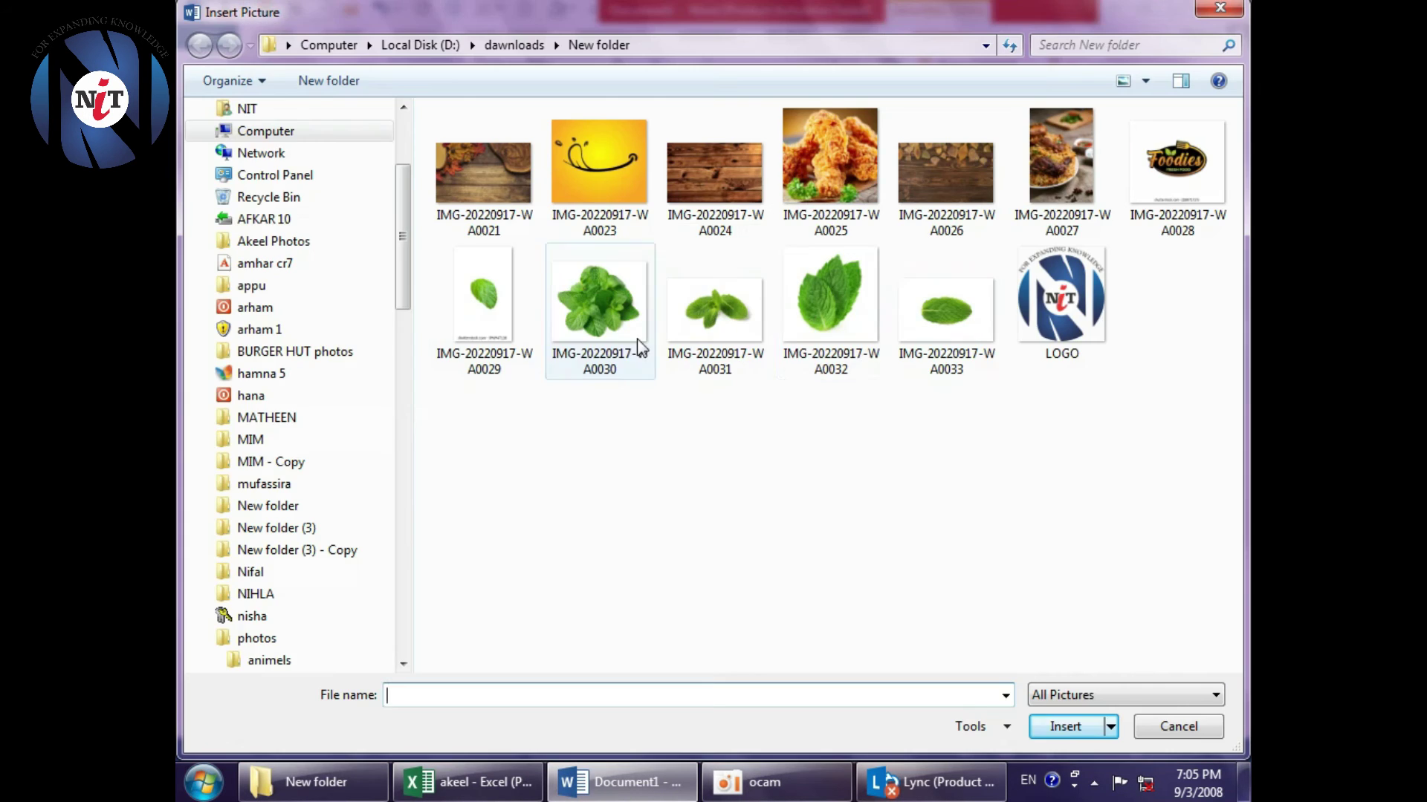
click(815, 312)
click(1063, 723)
click(773, 468)
double_click(691, 527)
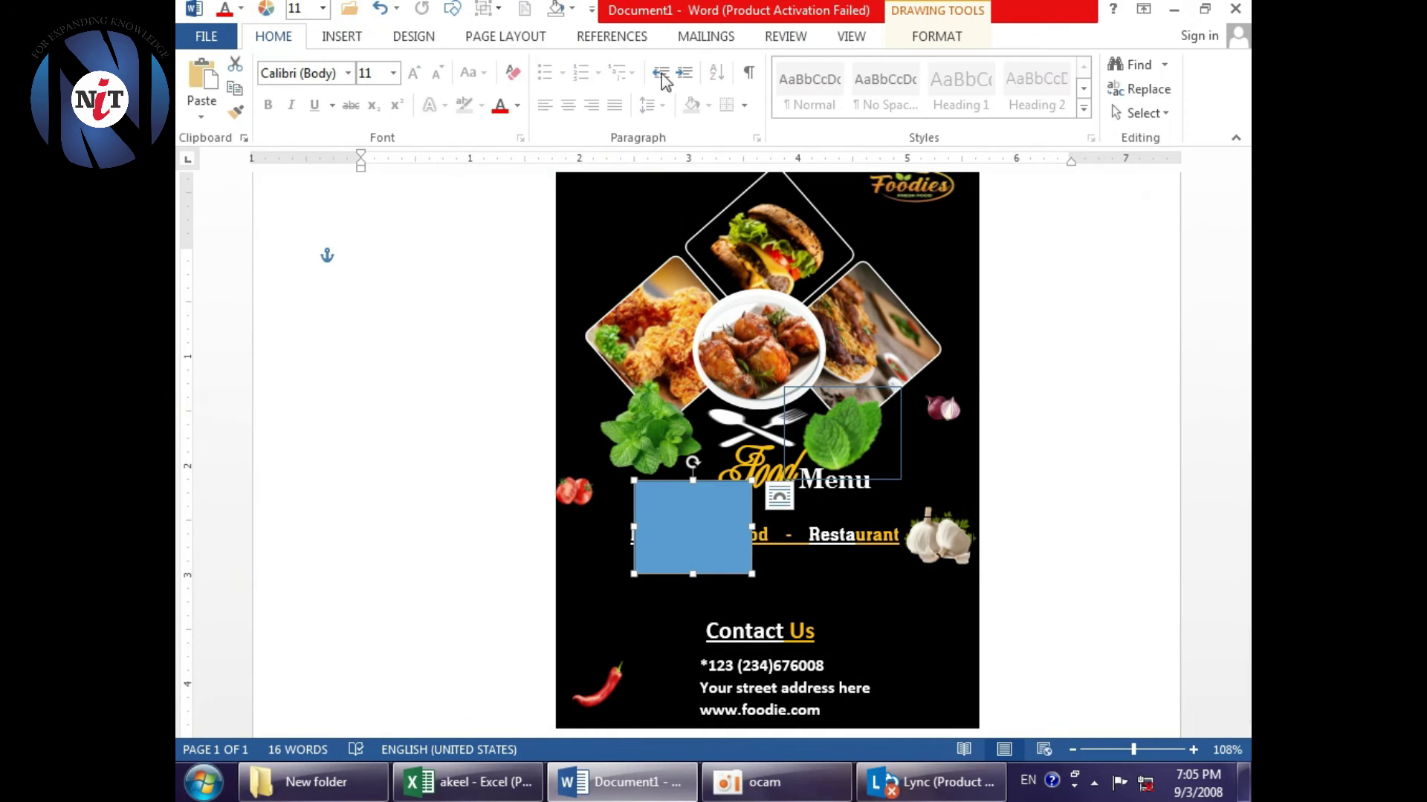
click(517, 65)
click(520, 277)
click(483, 305)
click(1073, 730)
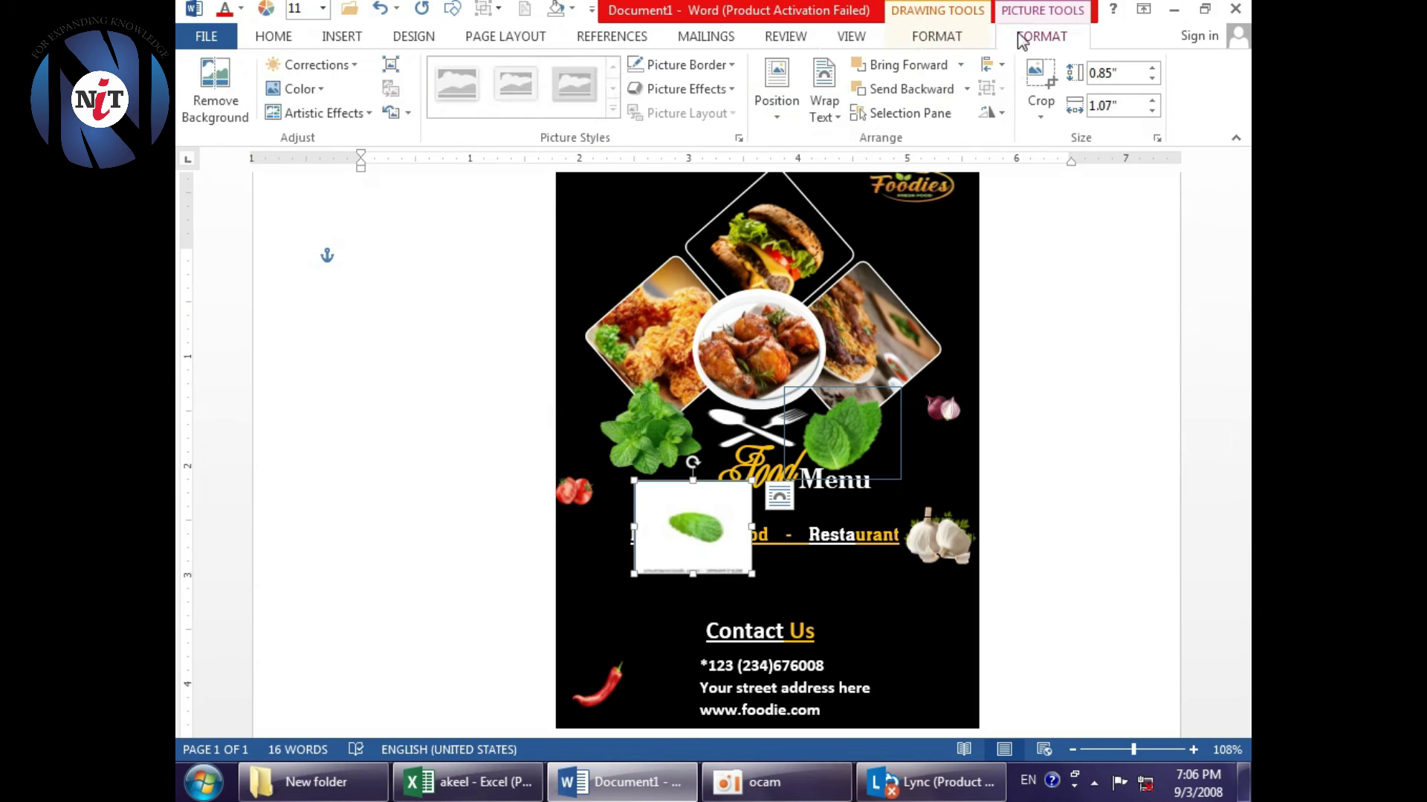
- Remove the outline from the leaf-filled shapes
click(726, 520)
click(869, 438)
click(936, 36)
click(529, 88)
click(710, 527)
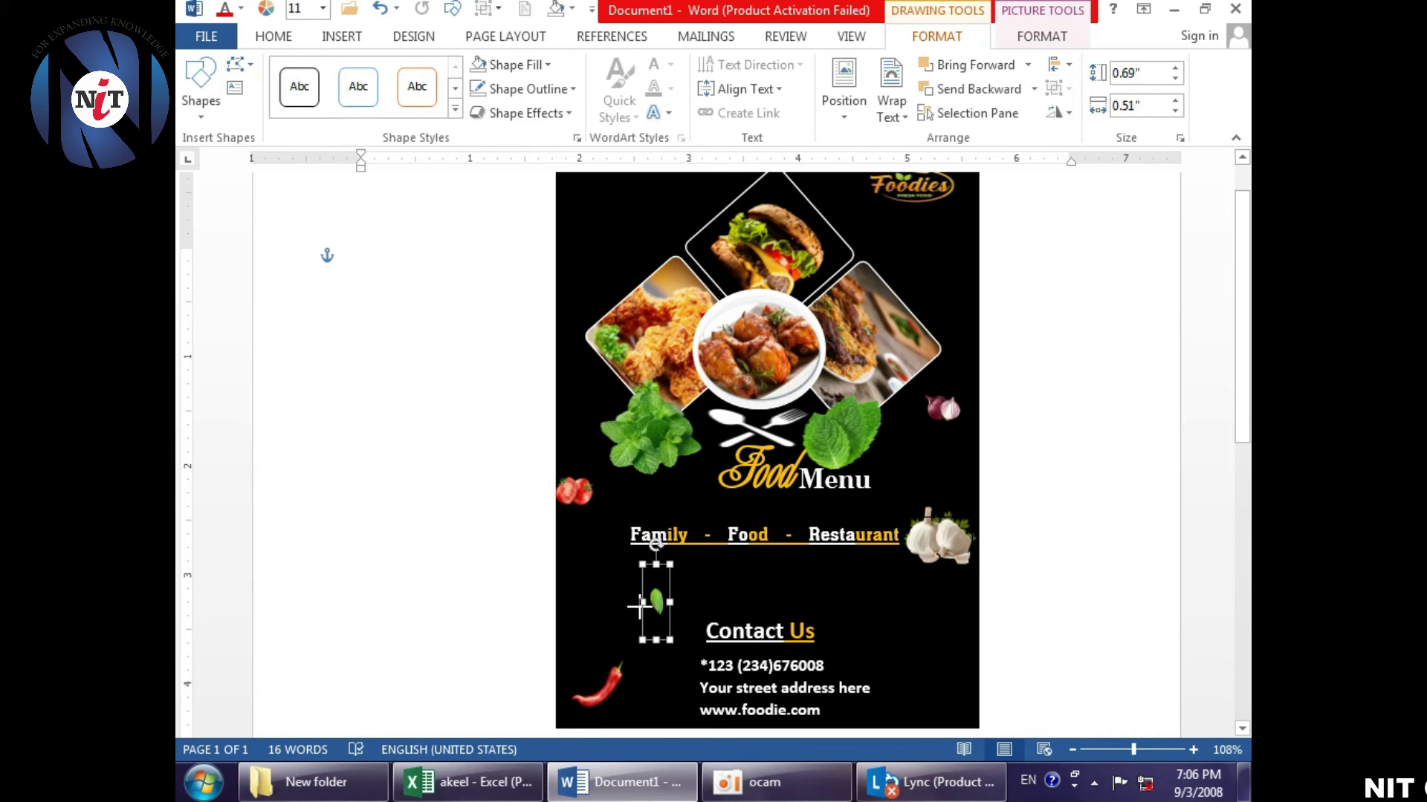
- Move and resize the leaves to the top-left corner, beside Food Menu and beside Contact Us
mouse_move(639, 606)
mouse_down()
mouse_move(901, 643)
mouse_move(860, 590)
mouse_up()
drag(845, 431, 617, 261)
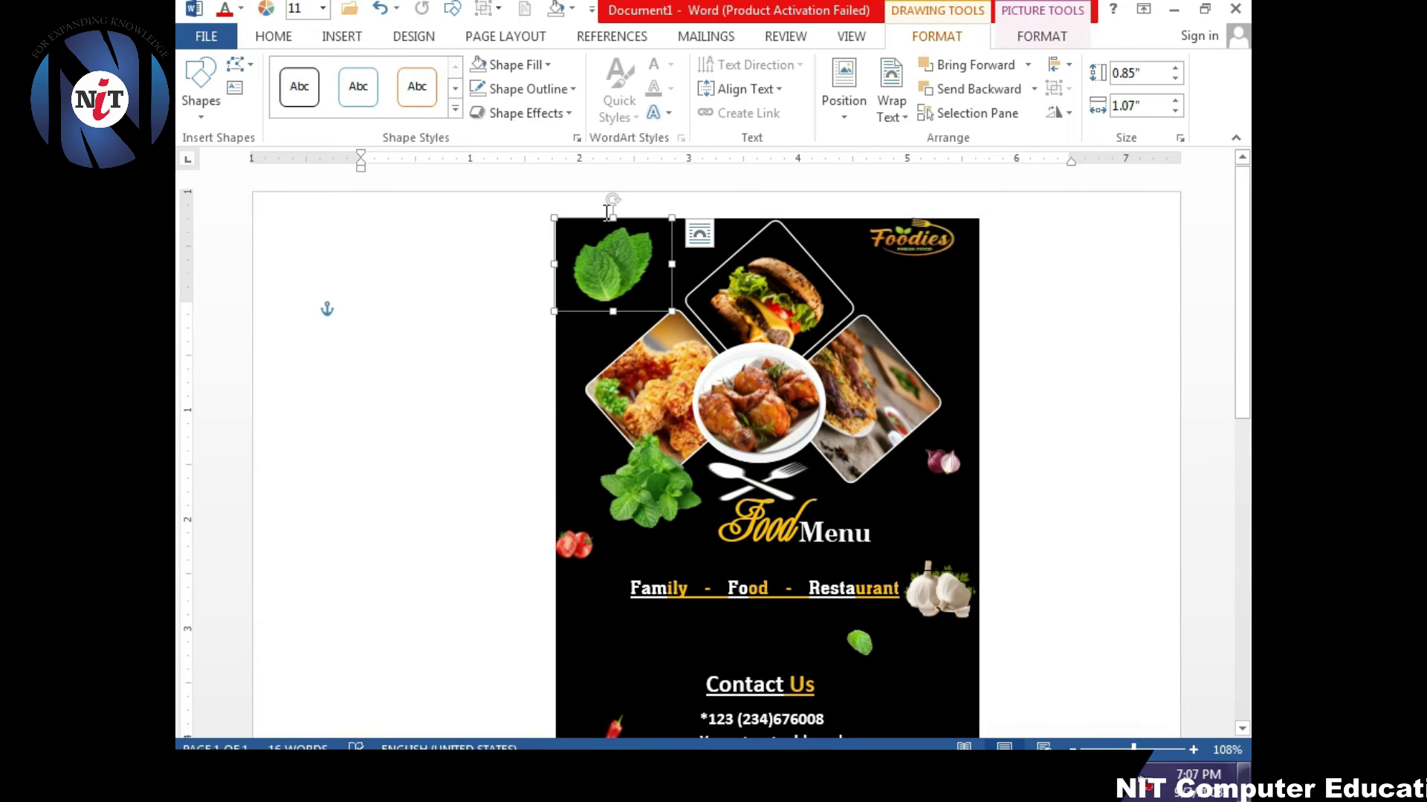
drag(607, 213, 607, 233)
drag(646, 483, 911, 584)
scroll(773, 548, down, 3)
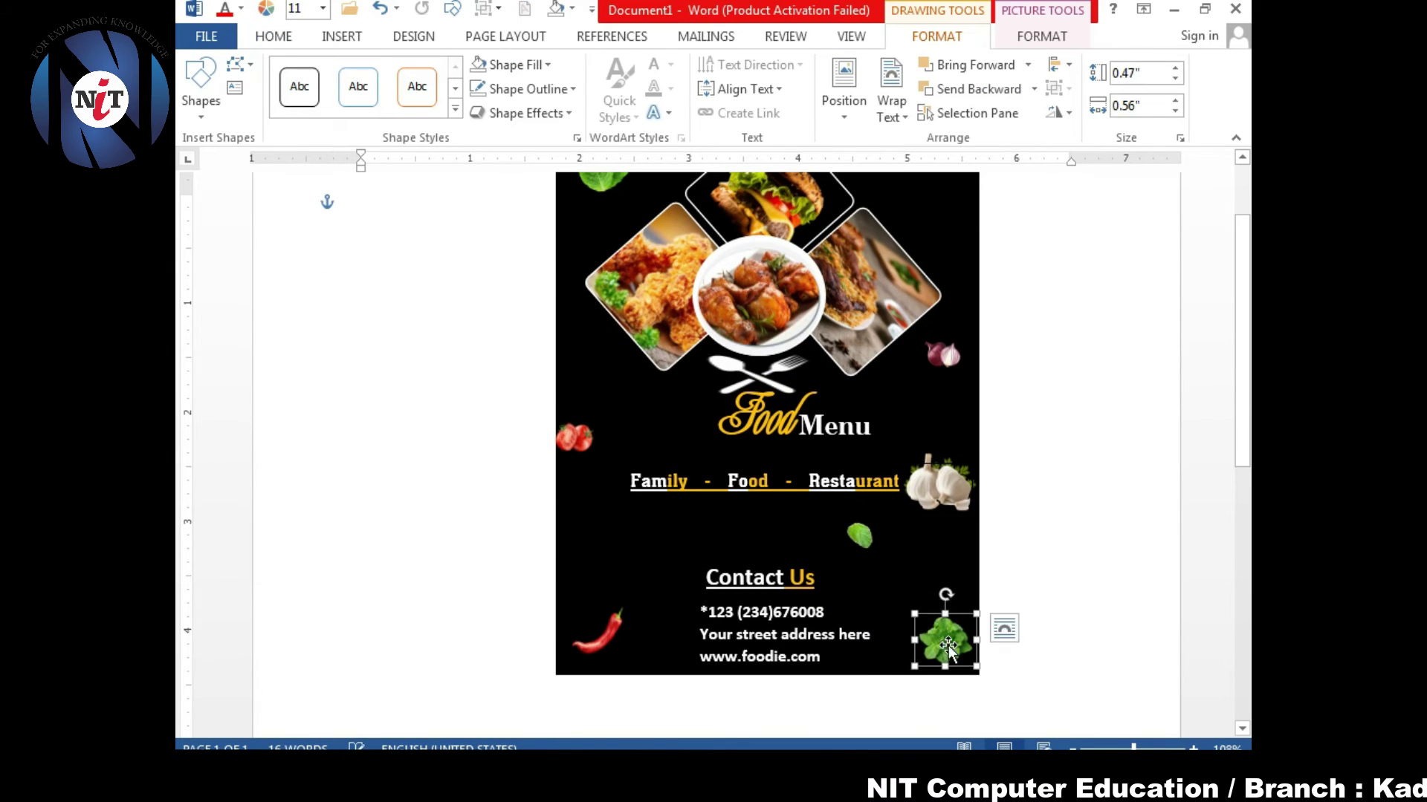
key(Escape)
scroll(943, 491, up, 1)
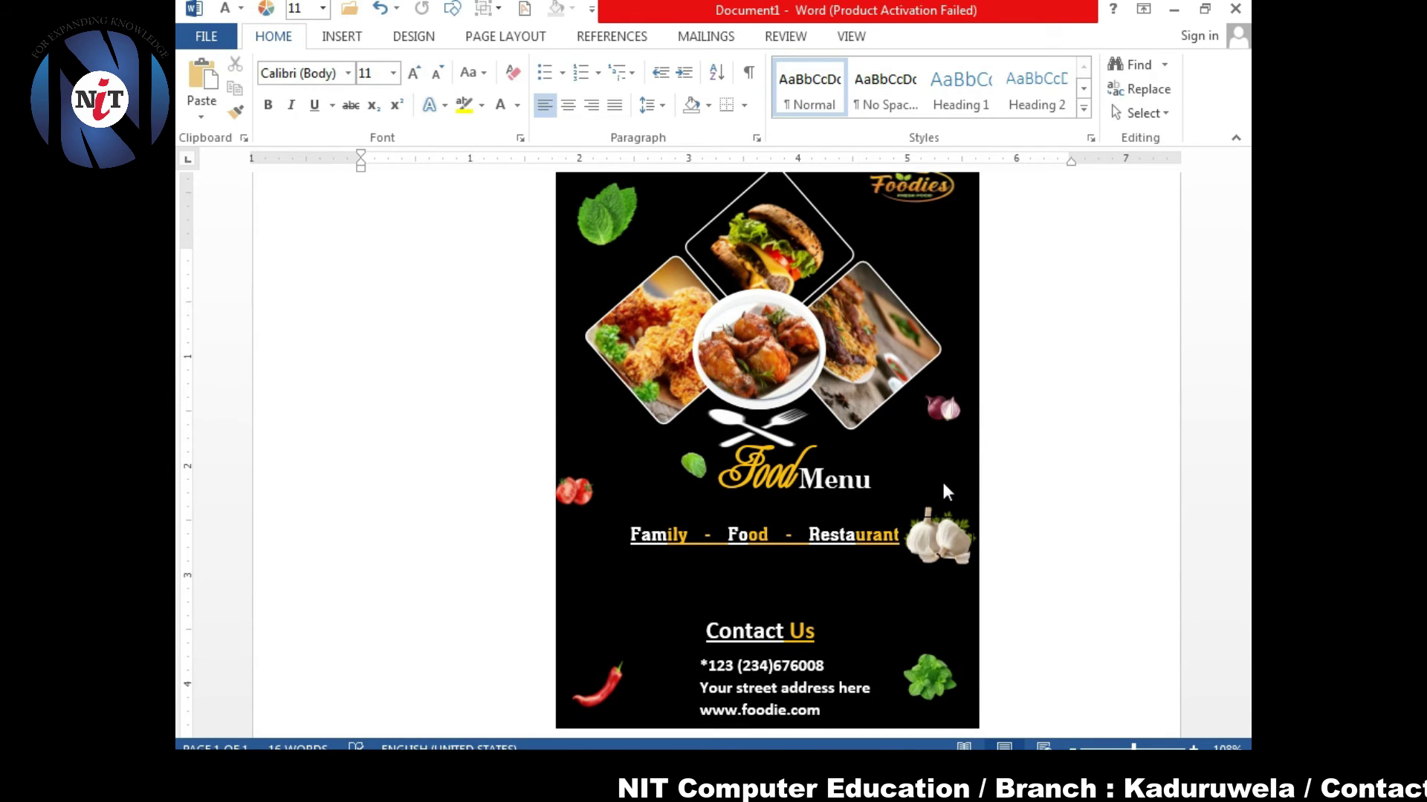
- Switch the whole Family - Food - Restaurant line to the CenturyExpd BT font
triple_click(647, 535)
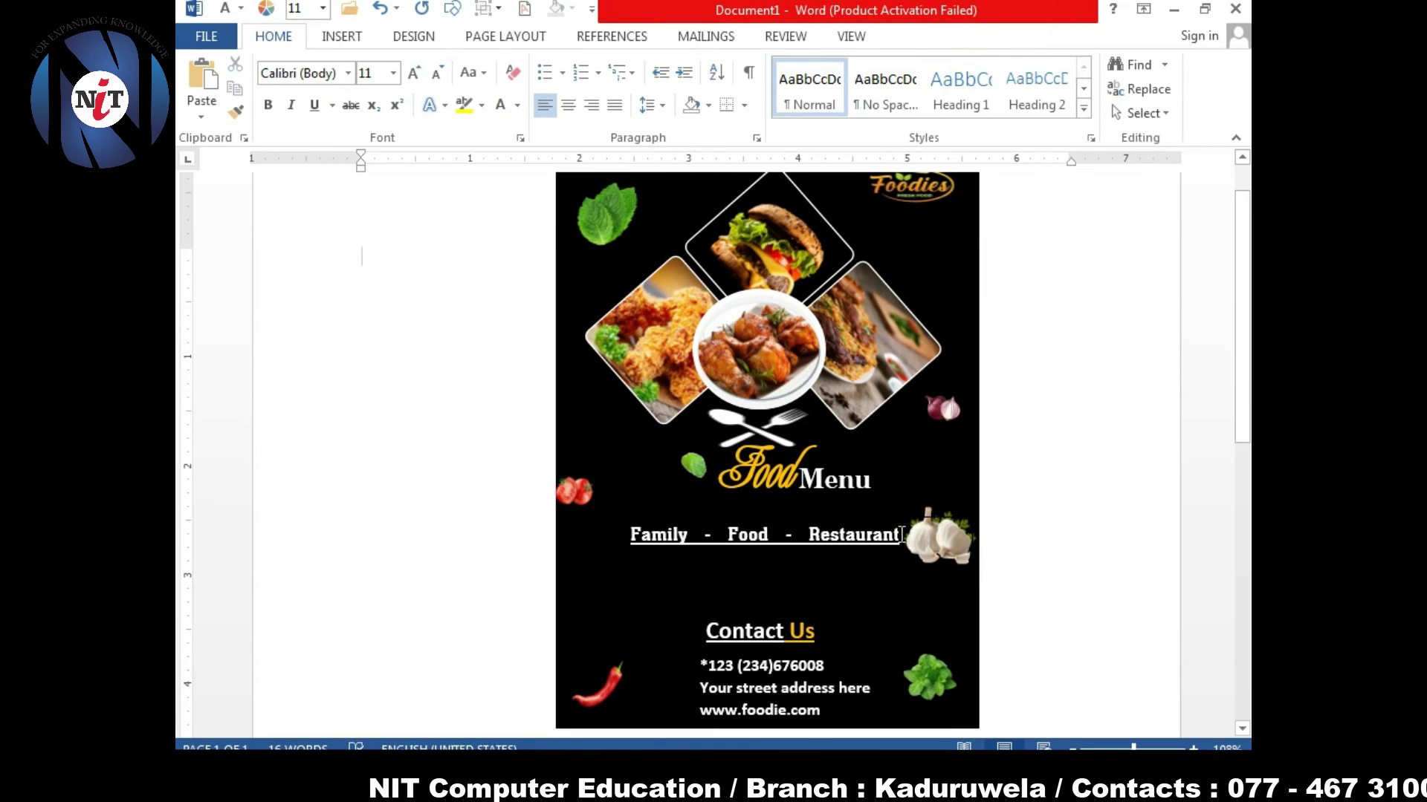
click(347, 73)
click(349, 276)
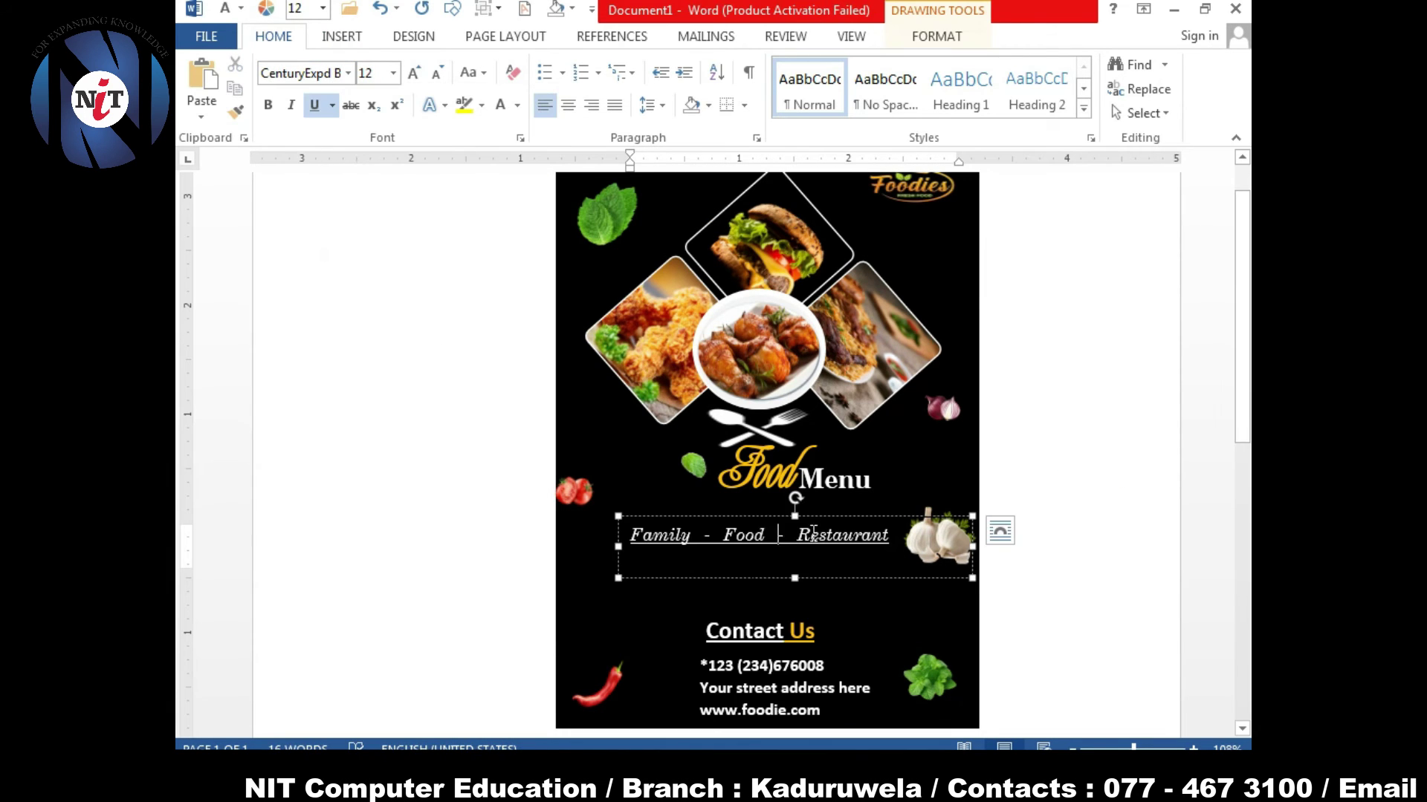
click(769, 491)
click(322, 251)
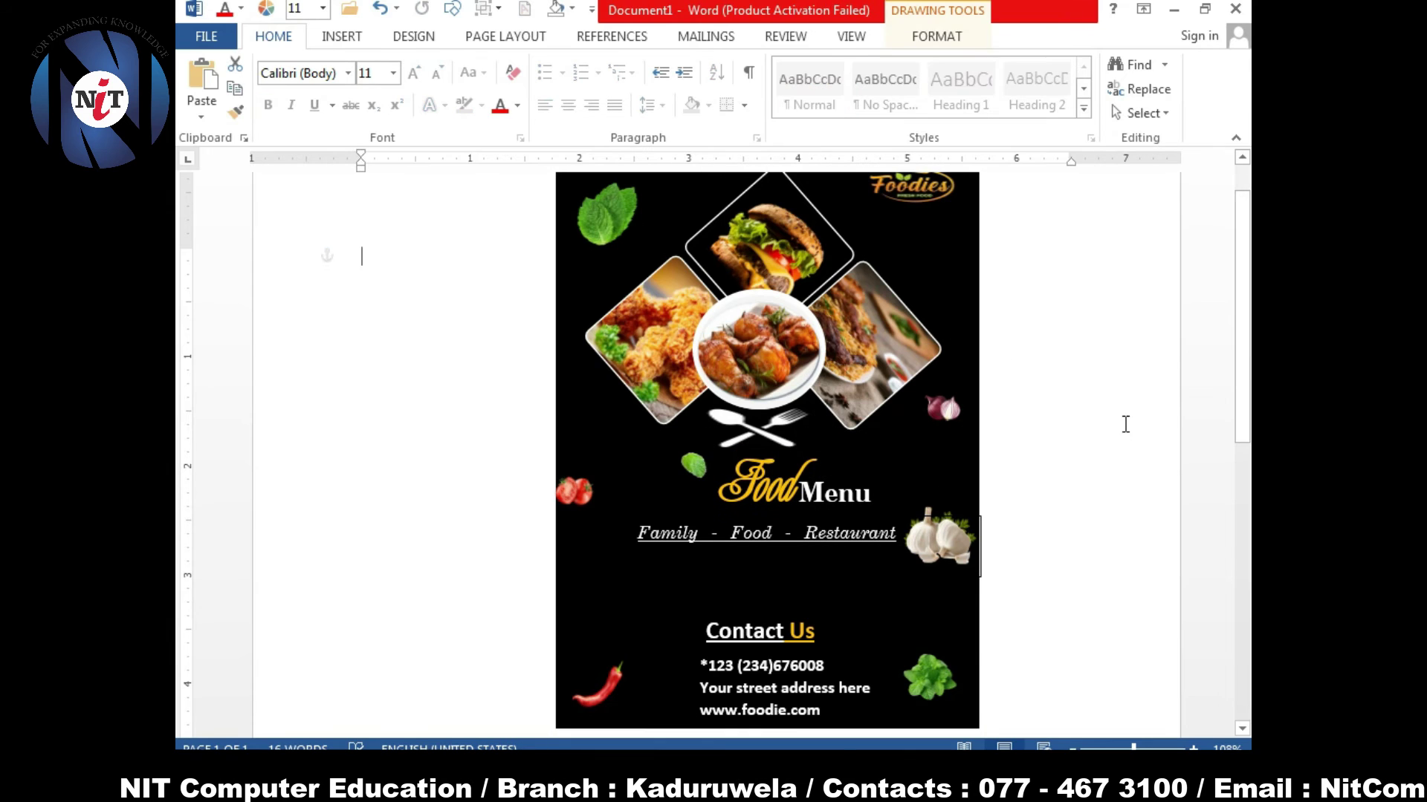
scroll(1152, 484, down, 1)
scroll(1153, 483, up, 1)
scroll(1152, 488, up, 3)
- Set the page colour to the wood-texture picture via Fill Effects
click(413, 36)
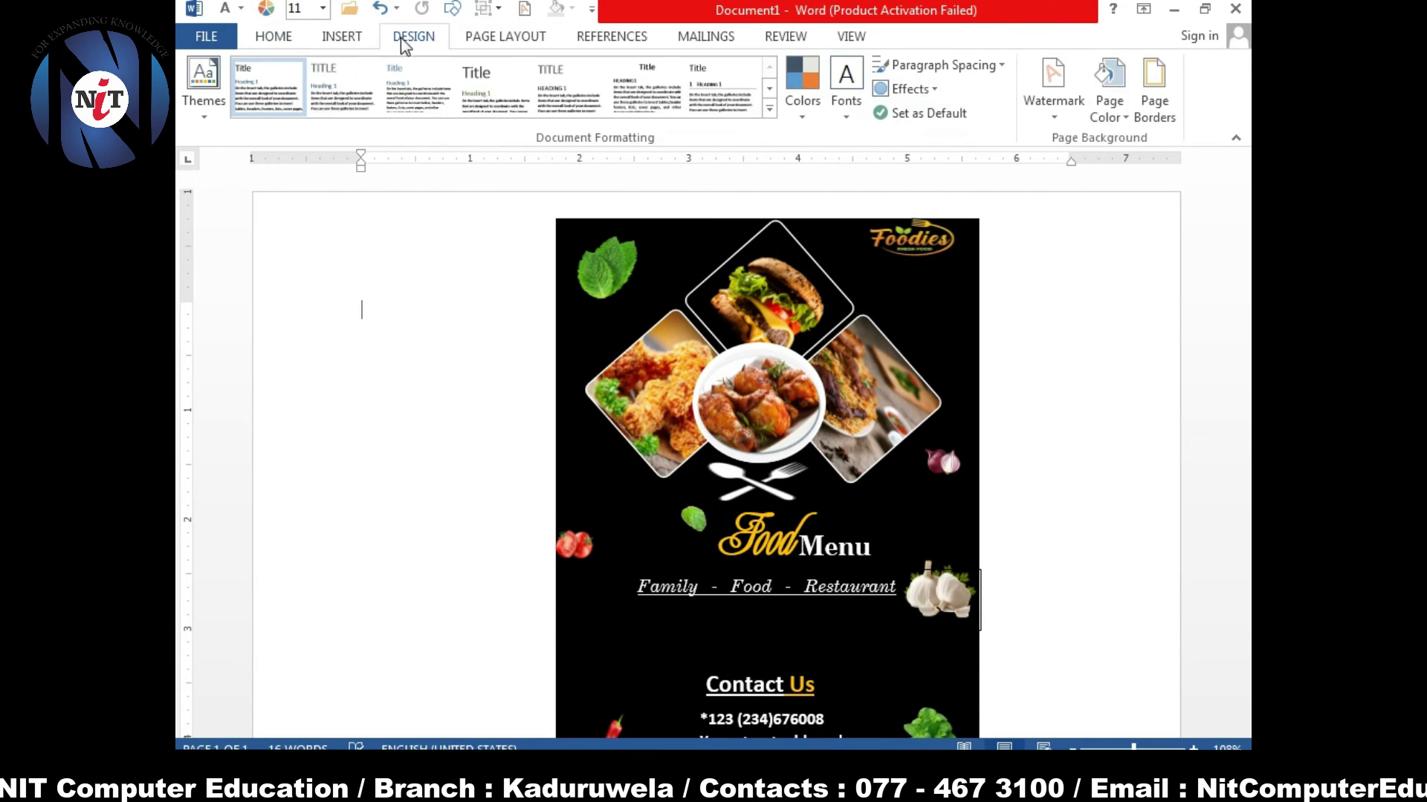
click(1109, 89)
click(1132, 350)
click(758, 425)
double_click(1060, 446)
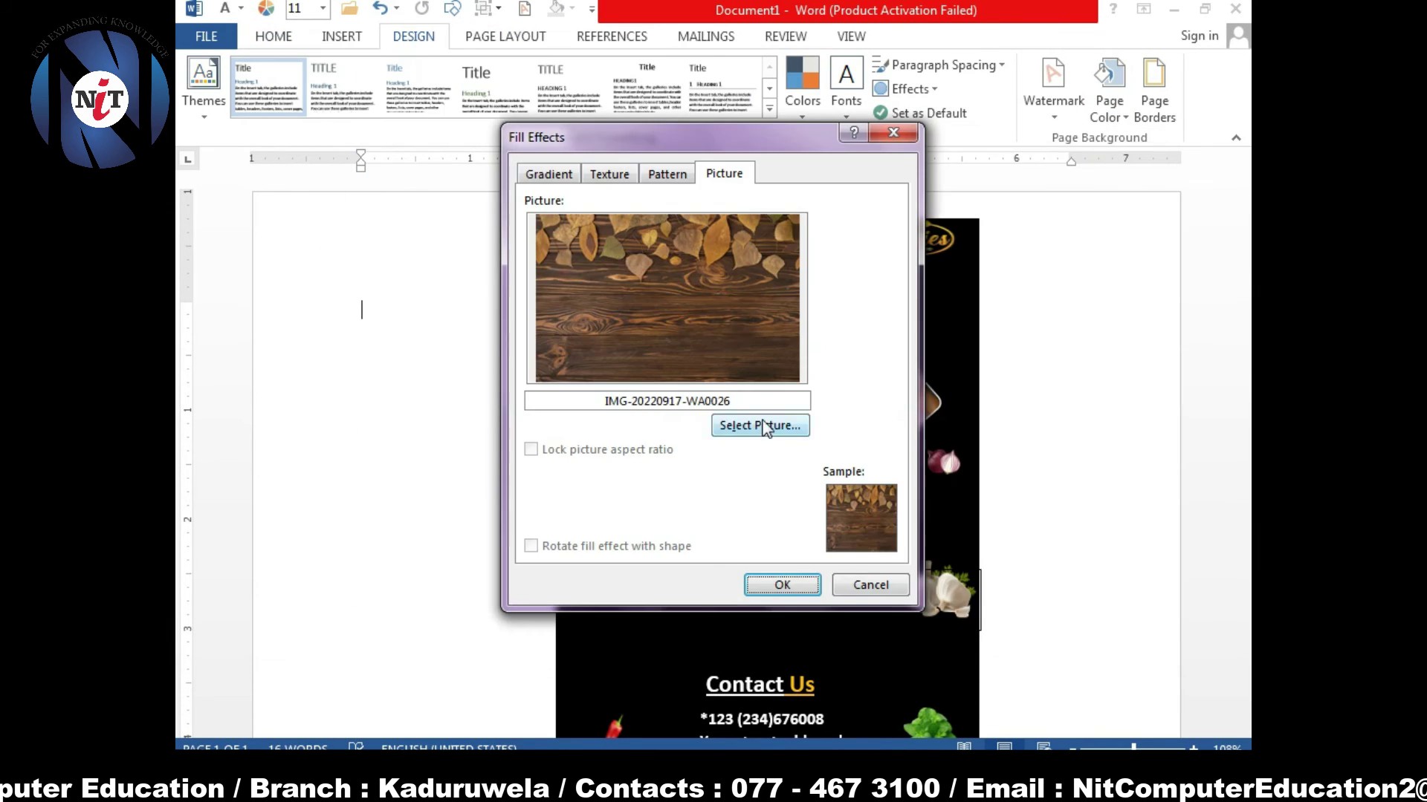
click(760, 425)
click(974, 627)
click(782, 585)
mouse_move(312, 744)
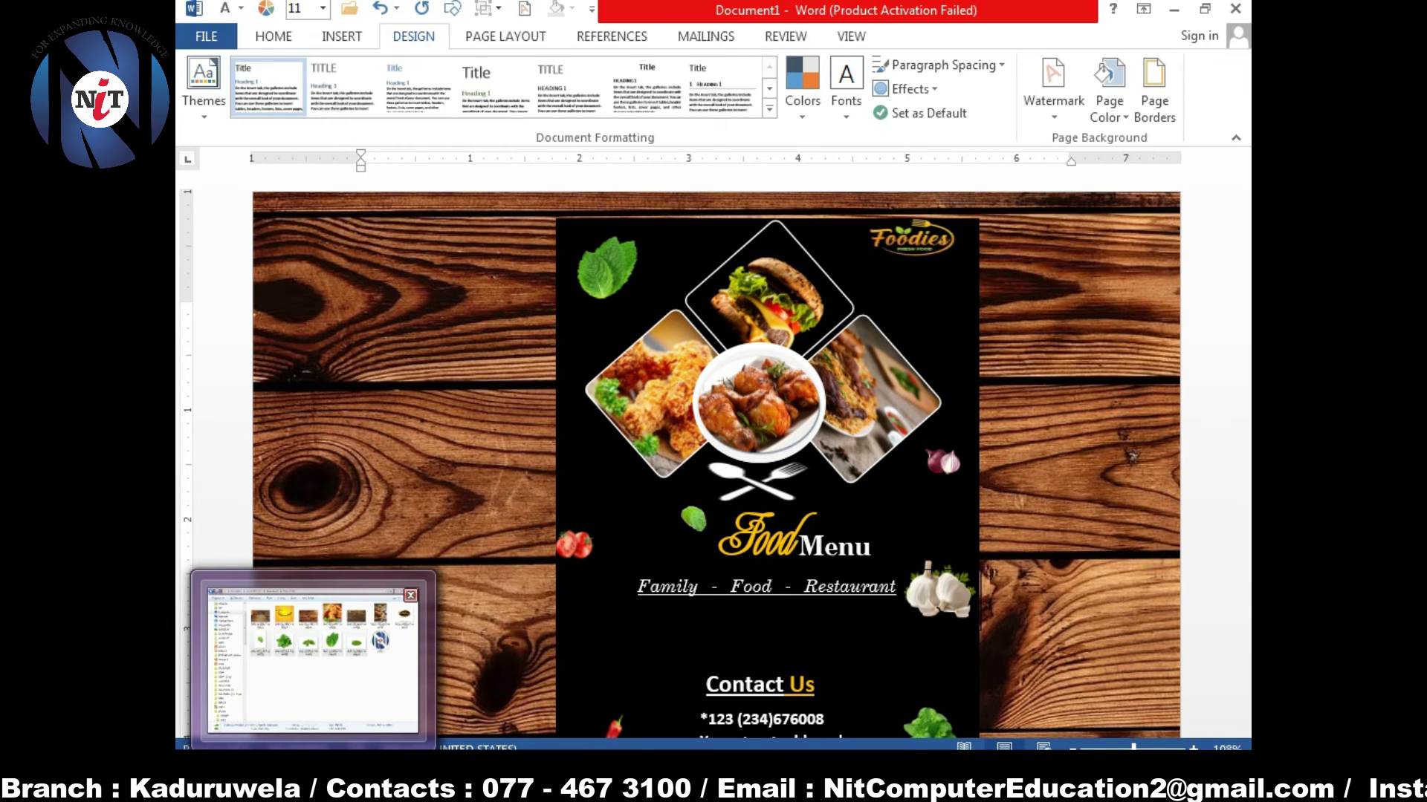
- Select every flyer object in the Selection Pane and group them into one object
click(769, 297)
click(936, 35)
click(978, 113)
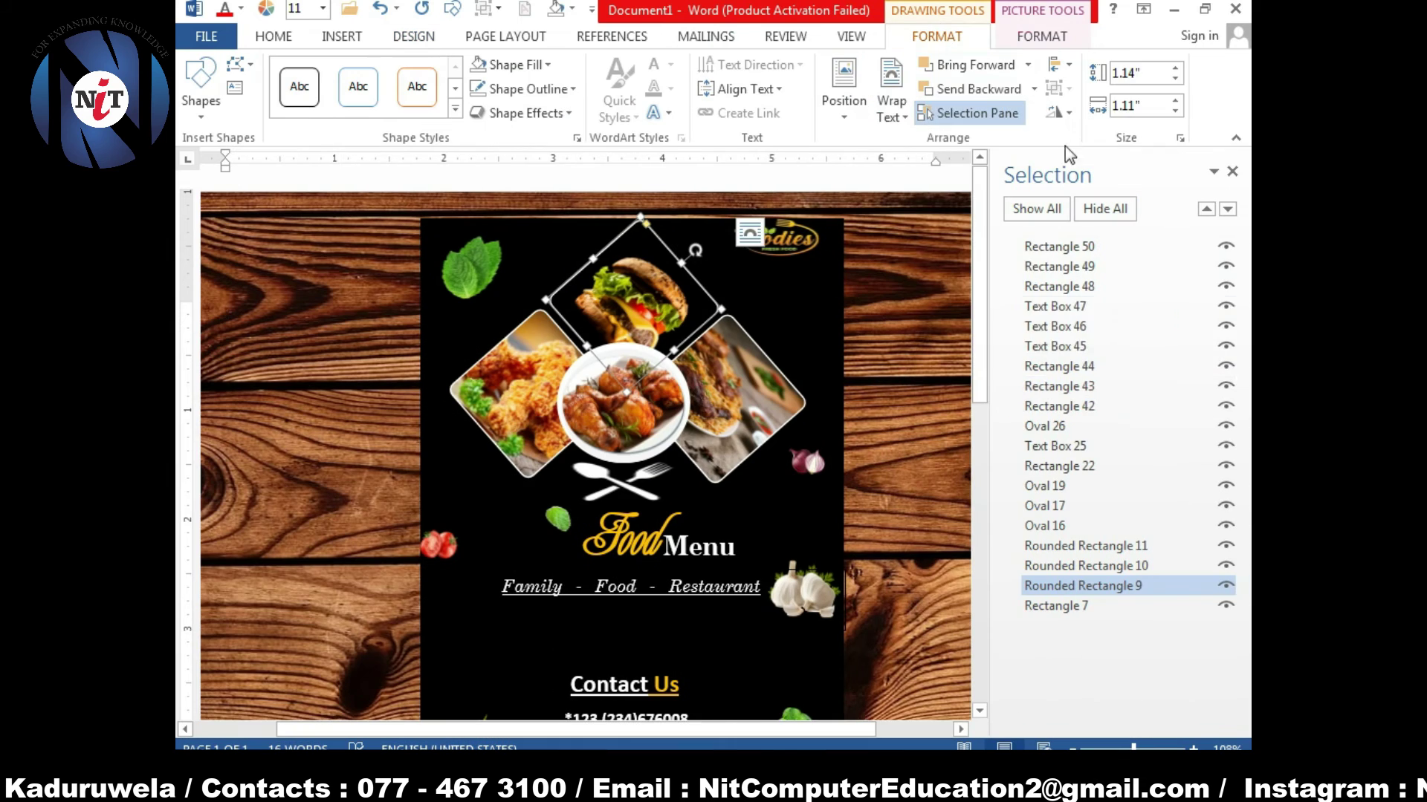
ctrl+click(1108, 306)
shift+click(1055, 606)
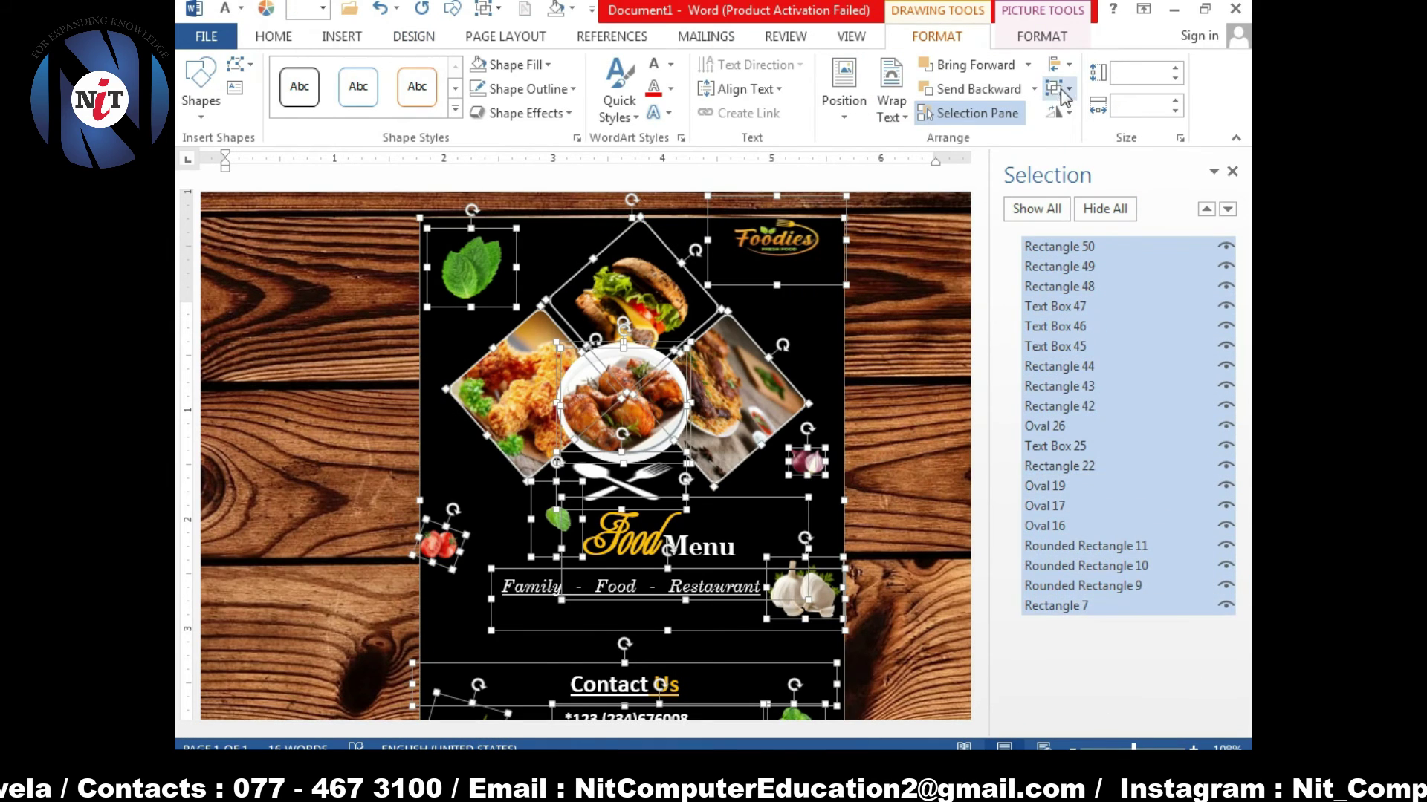
click(1232, 171)
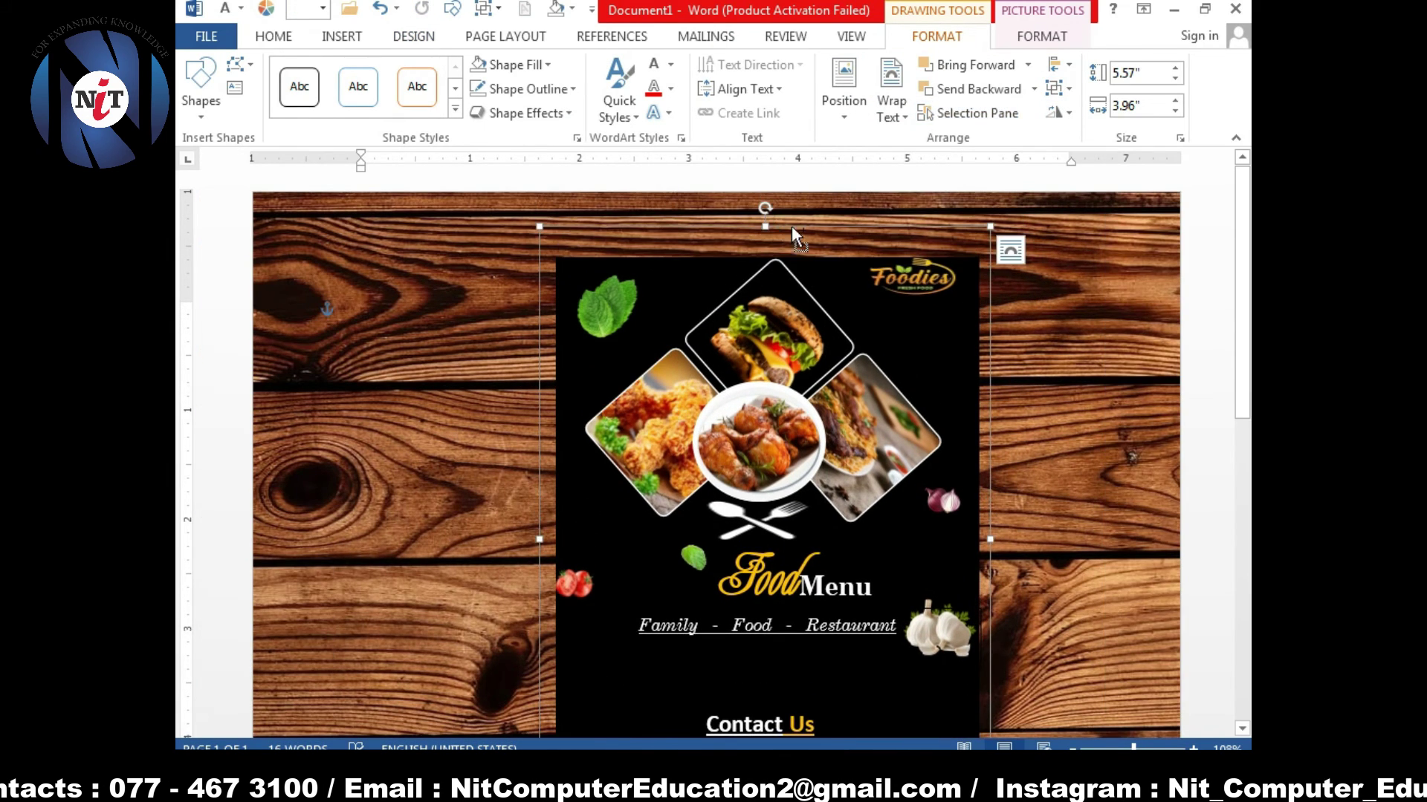
click(791, 226)
click(764, 468)
click(913, 549)
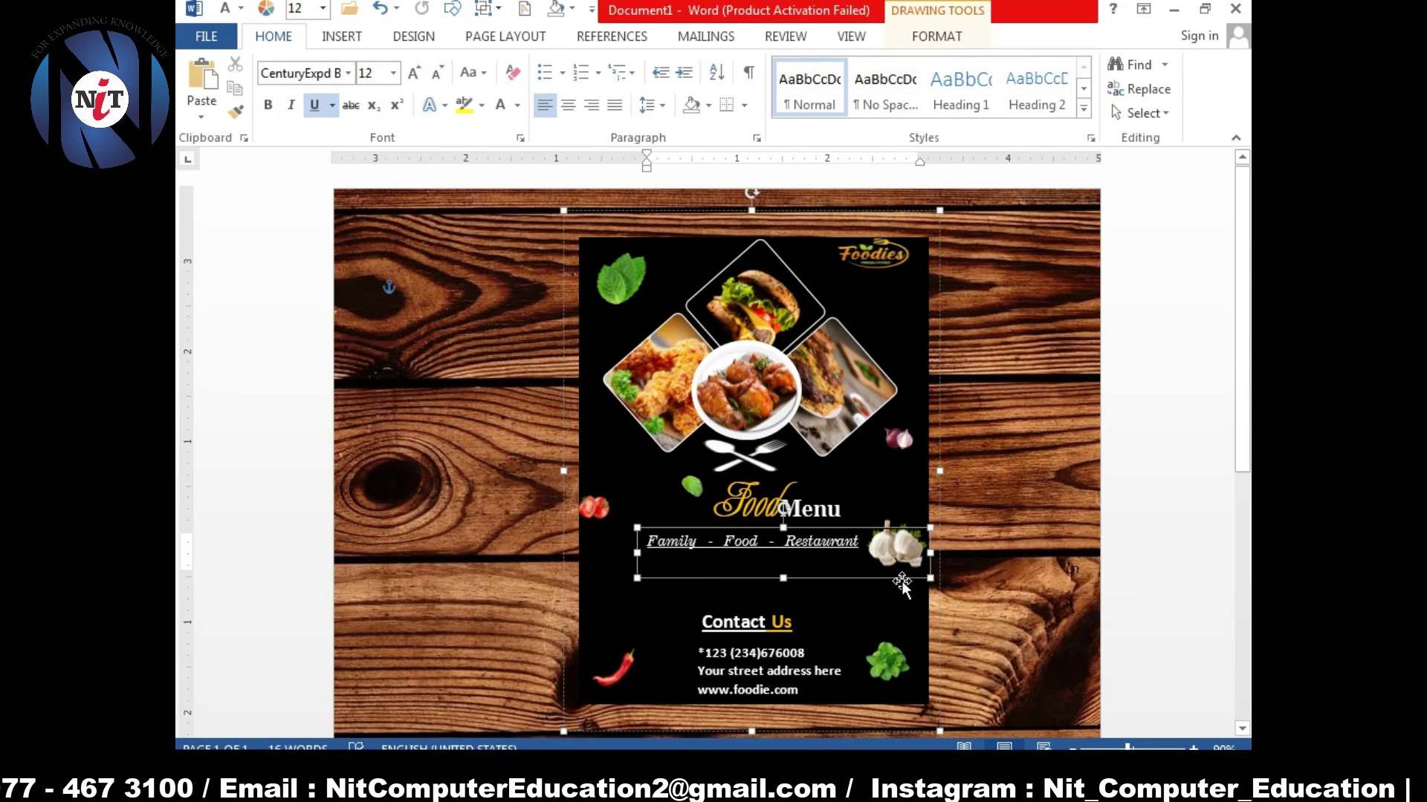
double_click(923, 554)
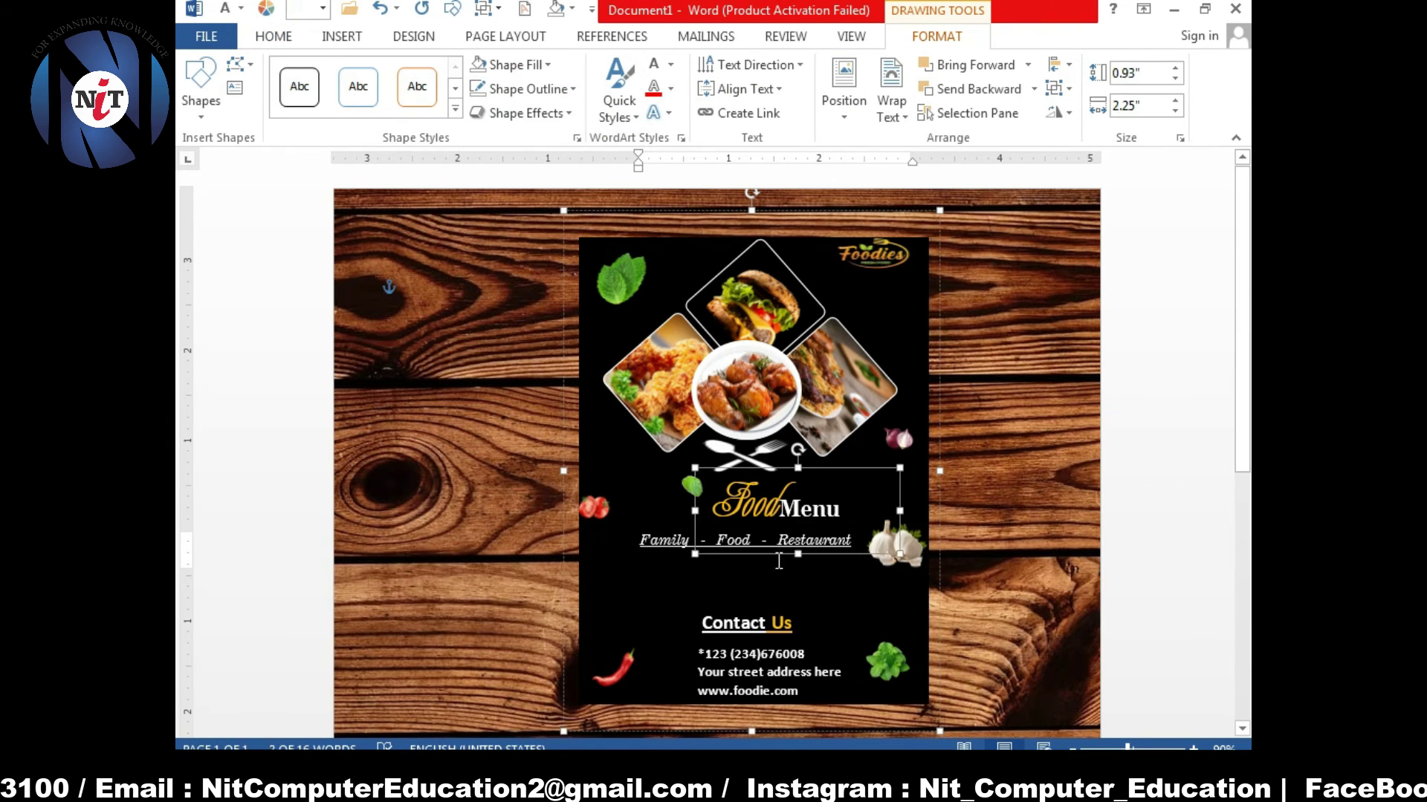
click(1008, 550)
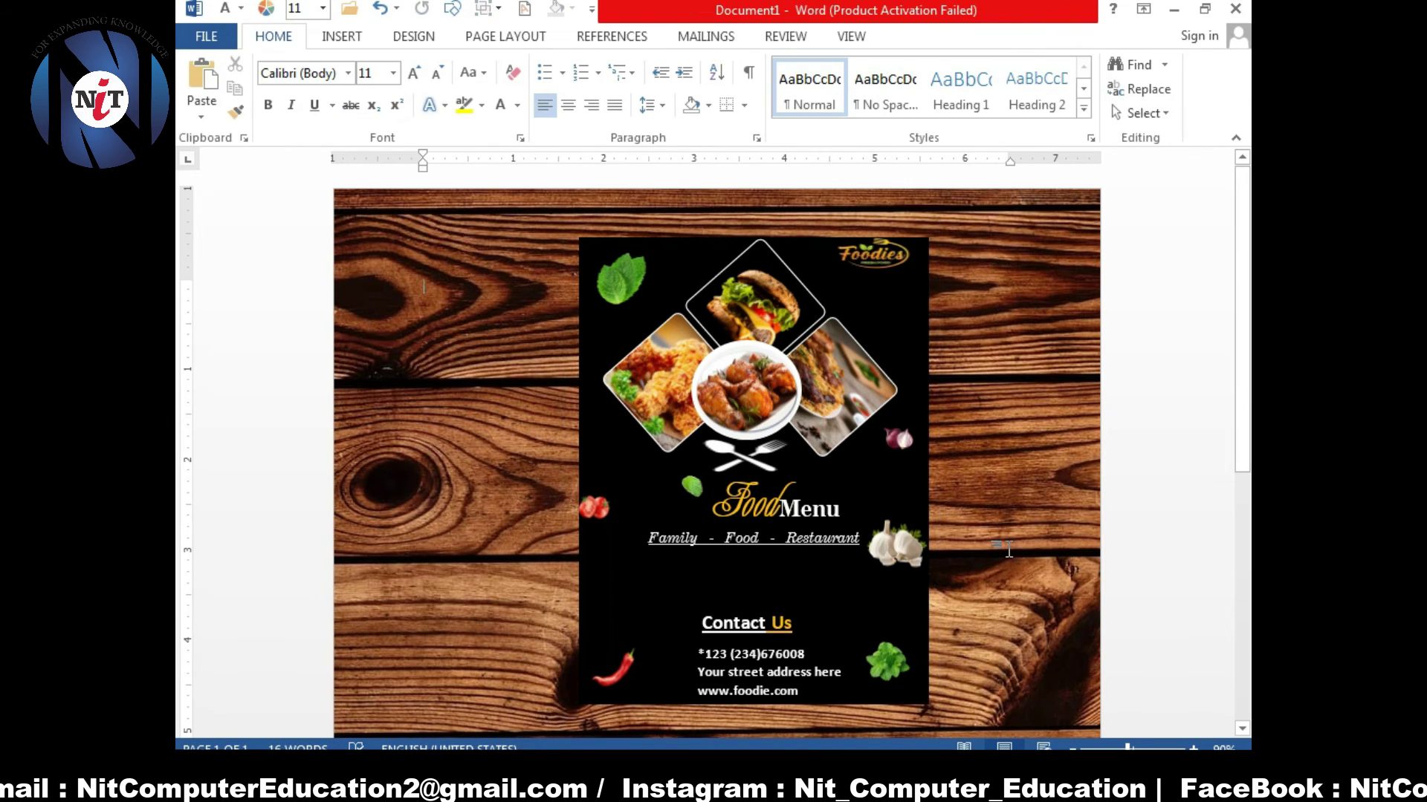
- Duplicate the grouped flyer and tilt the copy about 15° clockwise
click(914, 550)
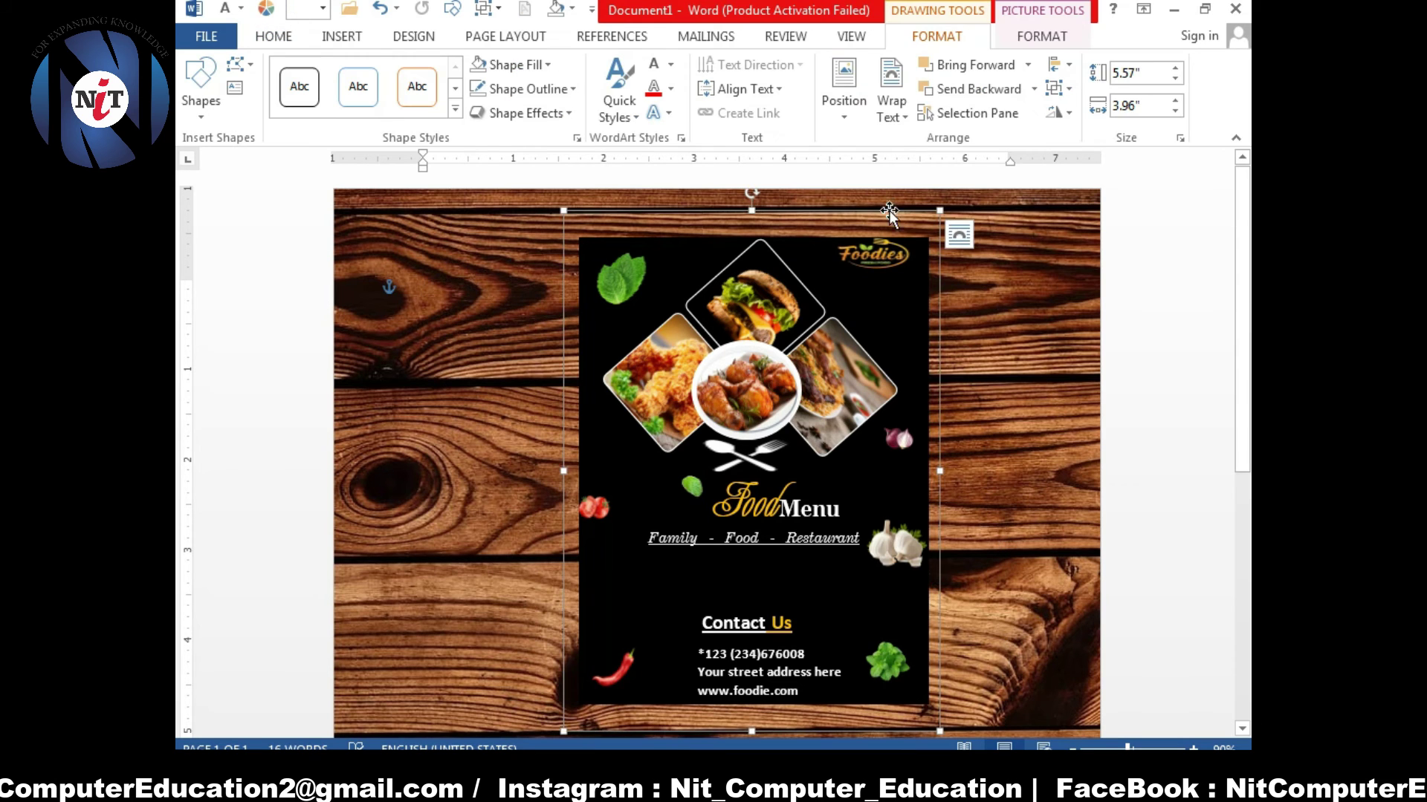
key(ctrl+c)
key(ctrl+v)
drag(765, 199, 853, 225)
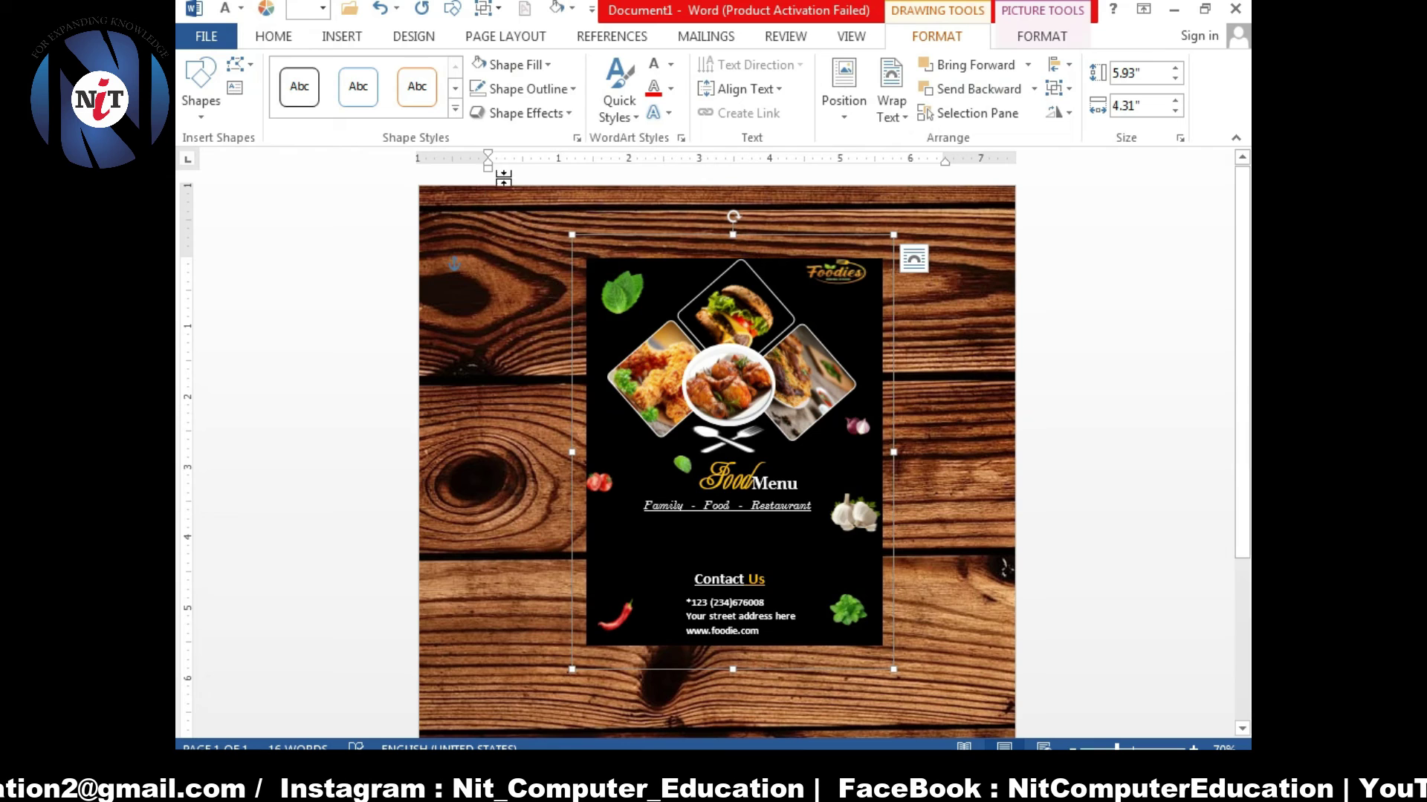
- Try a white outline on the flyer items, then remove the outlines again
click(507, 90)
click(472, 134)
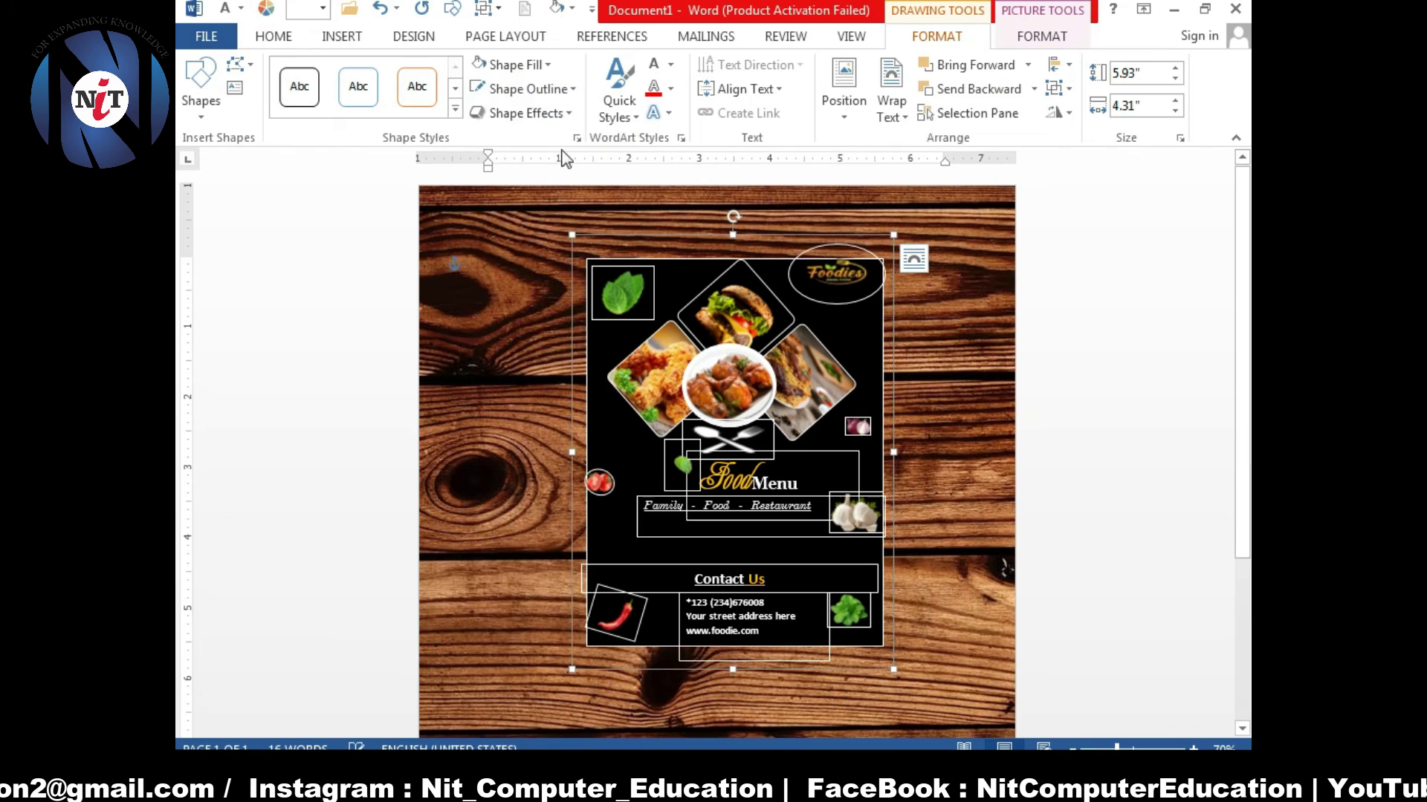
click(506, 91)
click(512, 270)
- Undo the outline experiments, stepping back to restore the tilted flyer copy
click(380, 8)
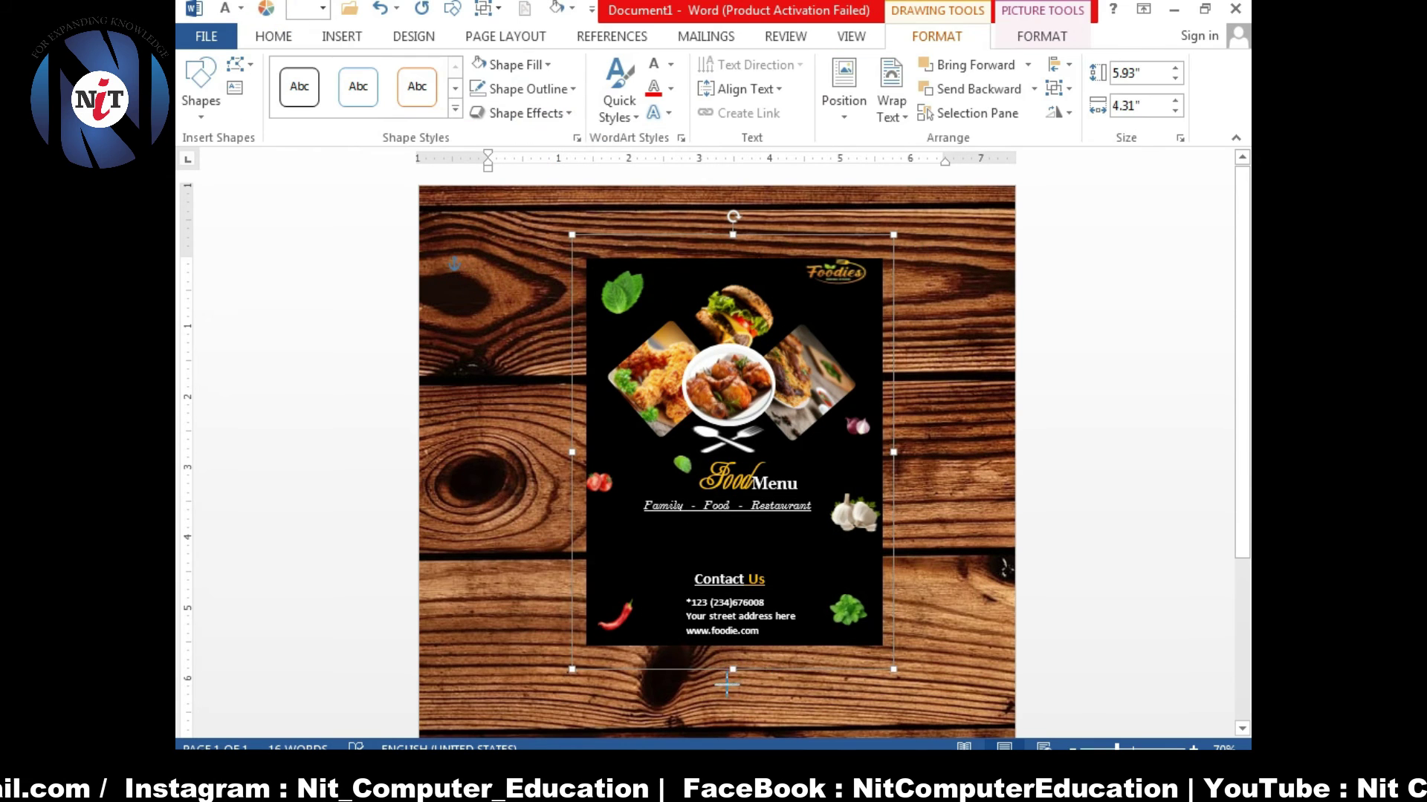
click(380, 8)
click(380, 8)
click(380, 8)
click(380, 9)
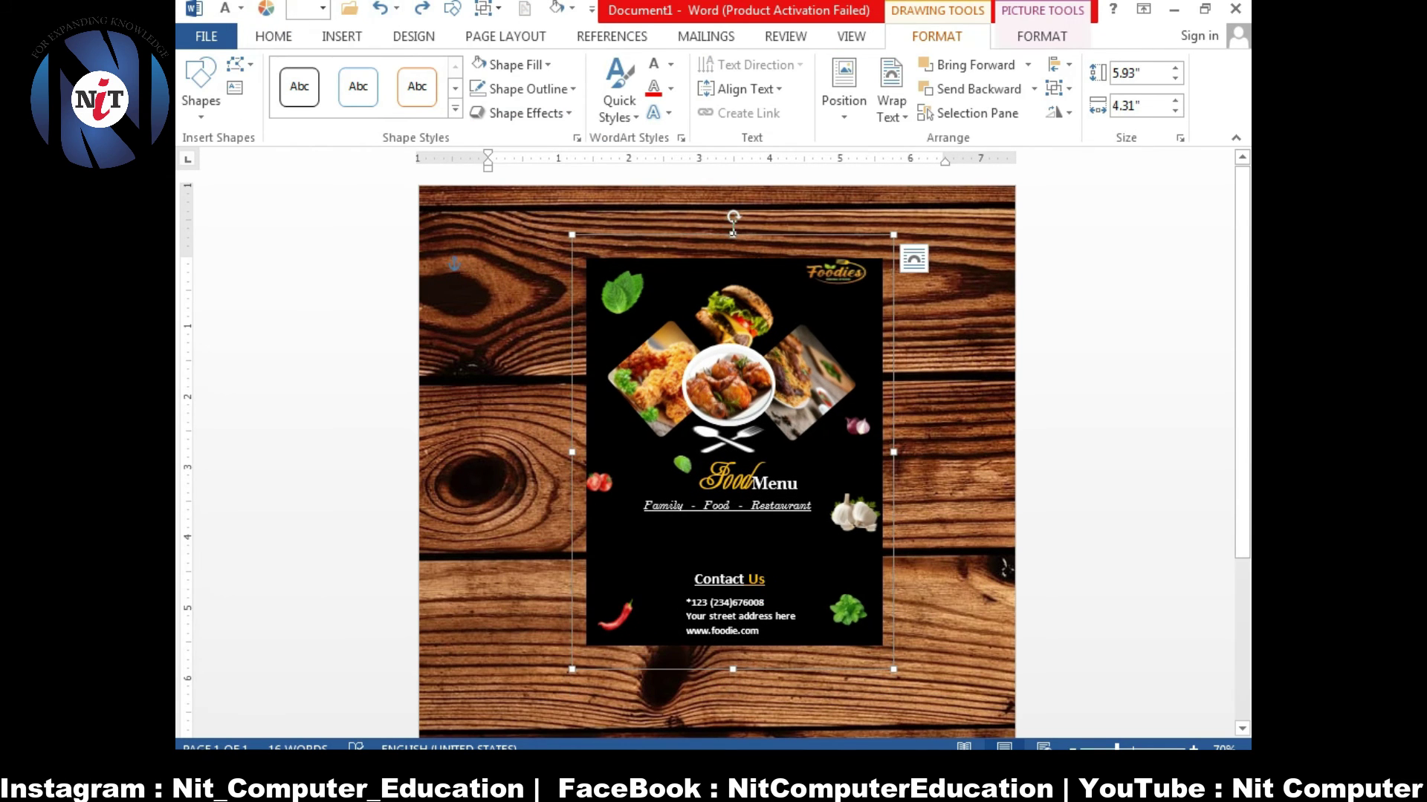
click(380, 8)
click(380, 8)
key(ctrl+z)
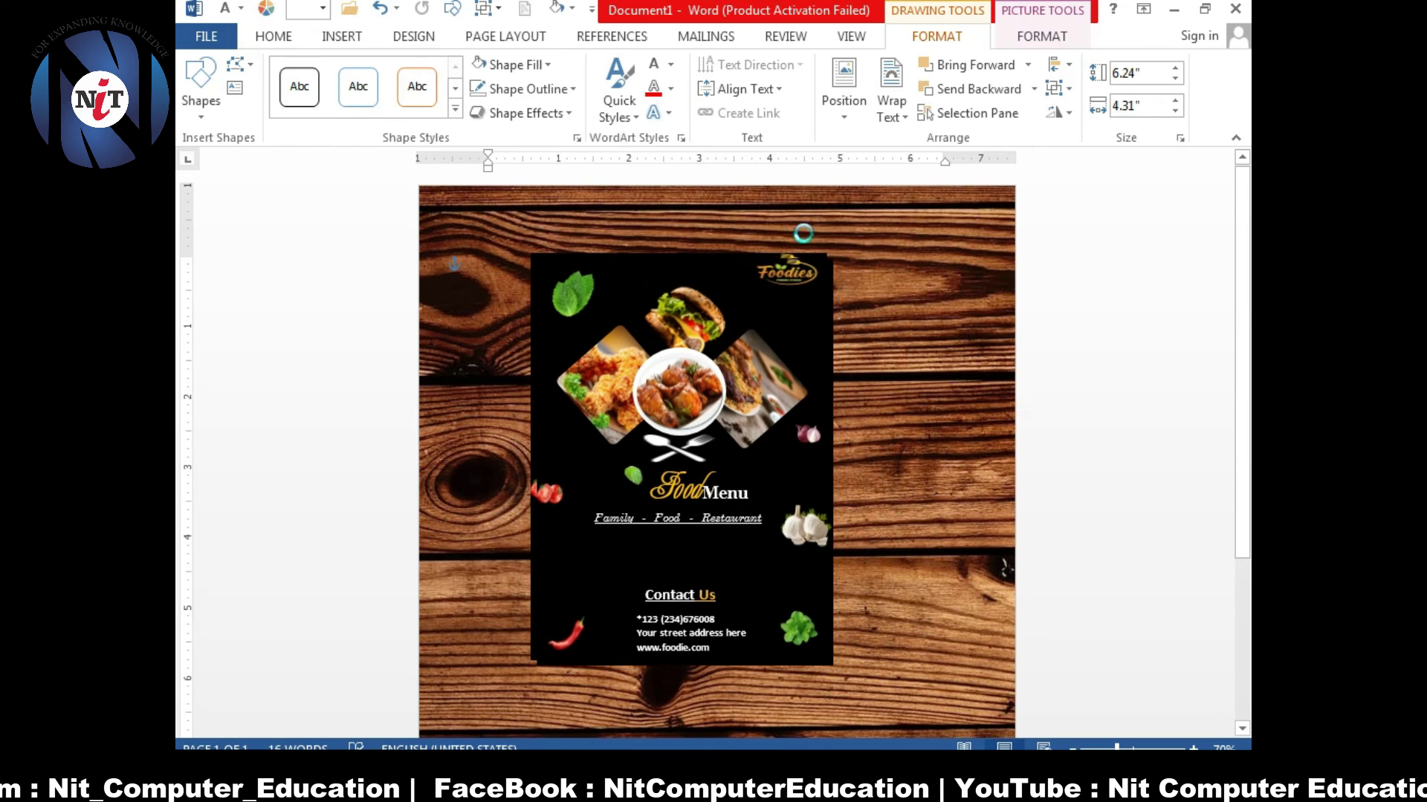
key(ctrl+z)
- Add another flyer copy over the original and nudge it down and right
key(ctrl+z)
key(ctrl+z)
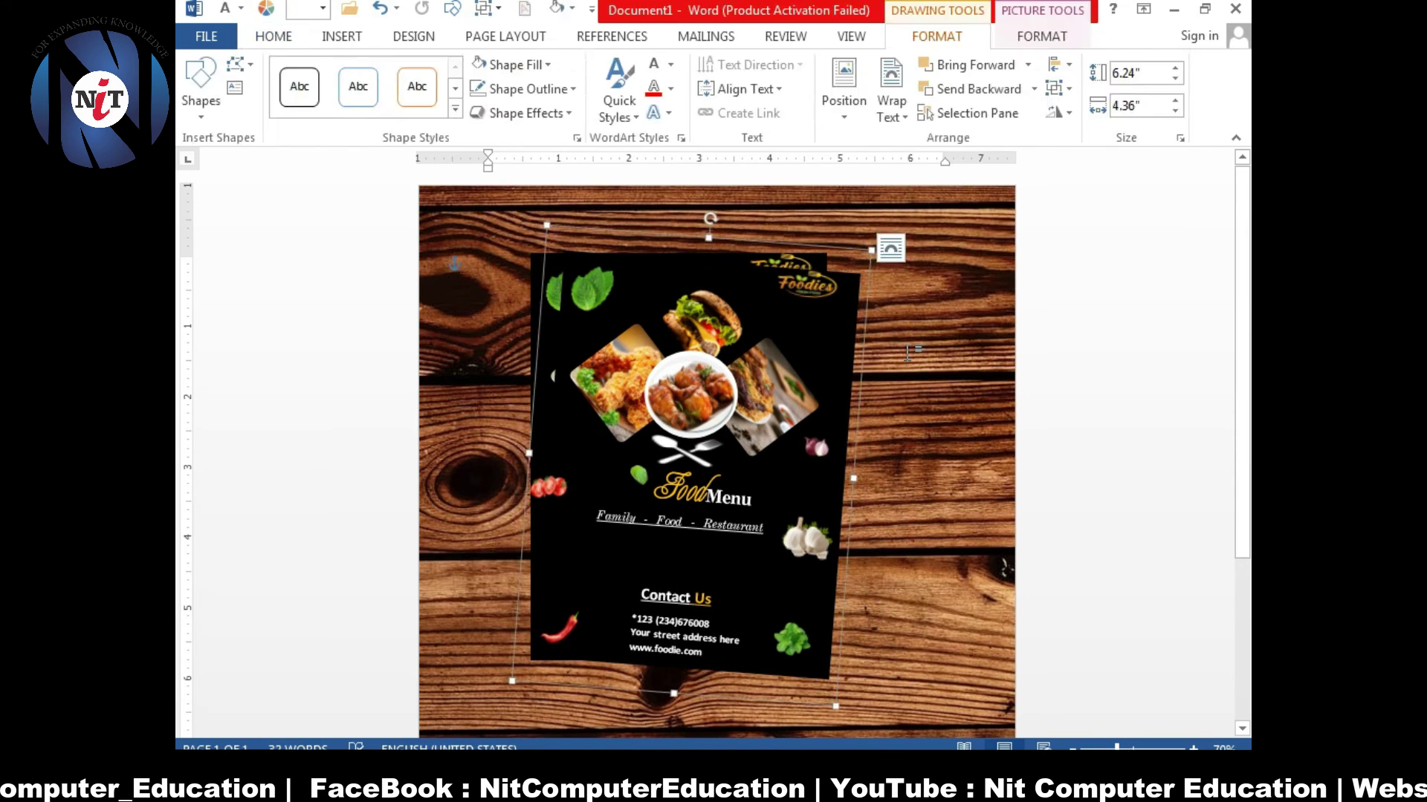
click(908, 353)
key(ctrl+z)
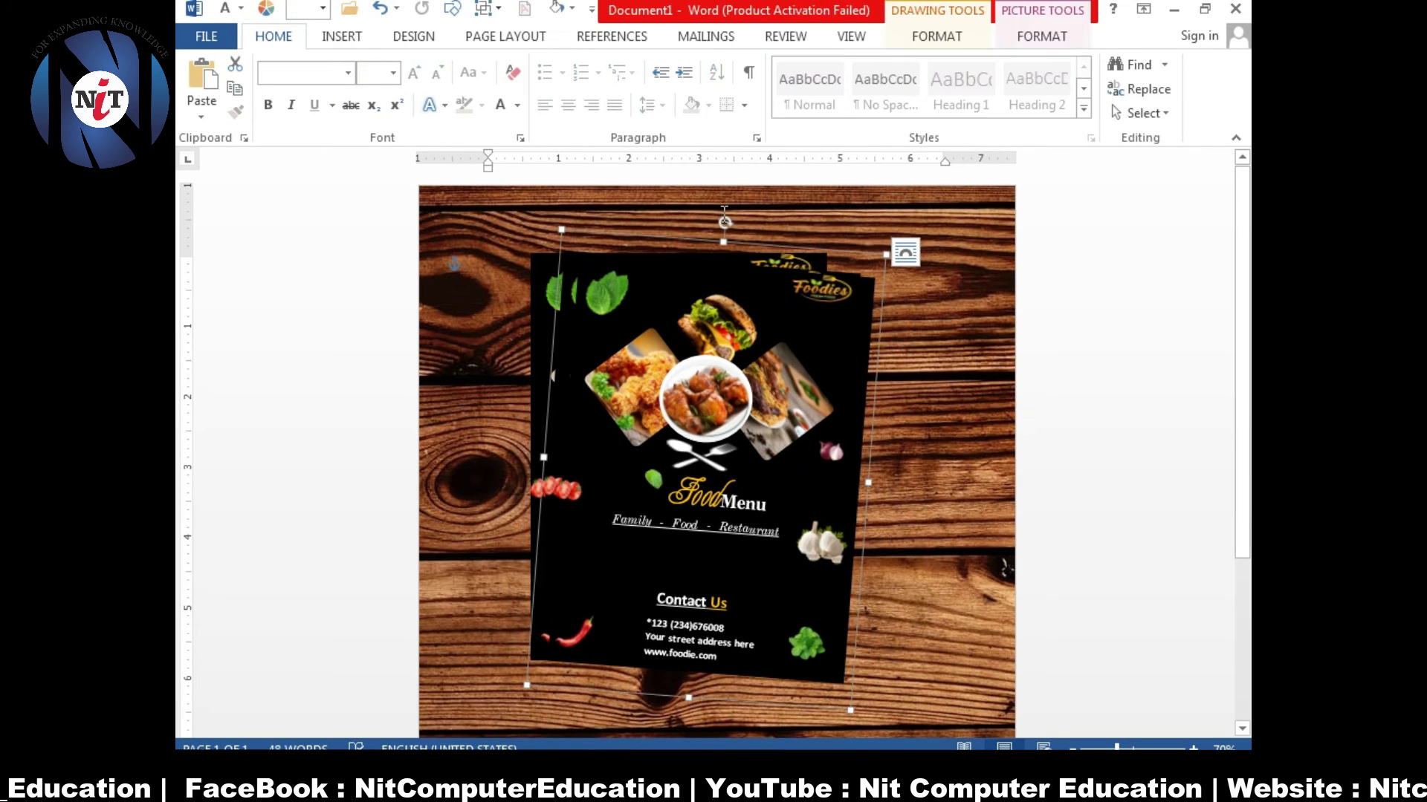
key(ctrl+z)
key(ctrl+z)
key(ctrl+z)
key(ctrl+z)
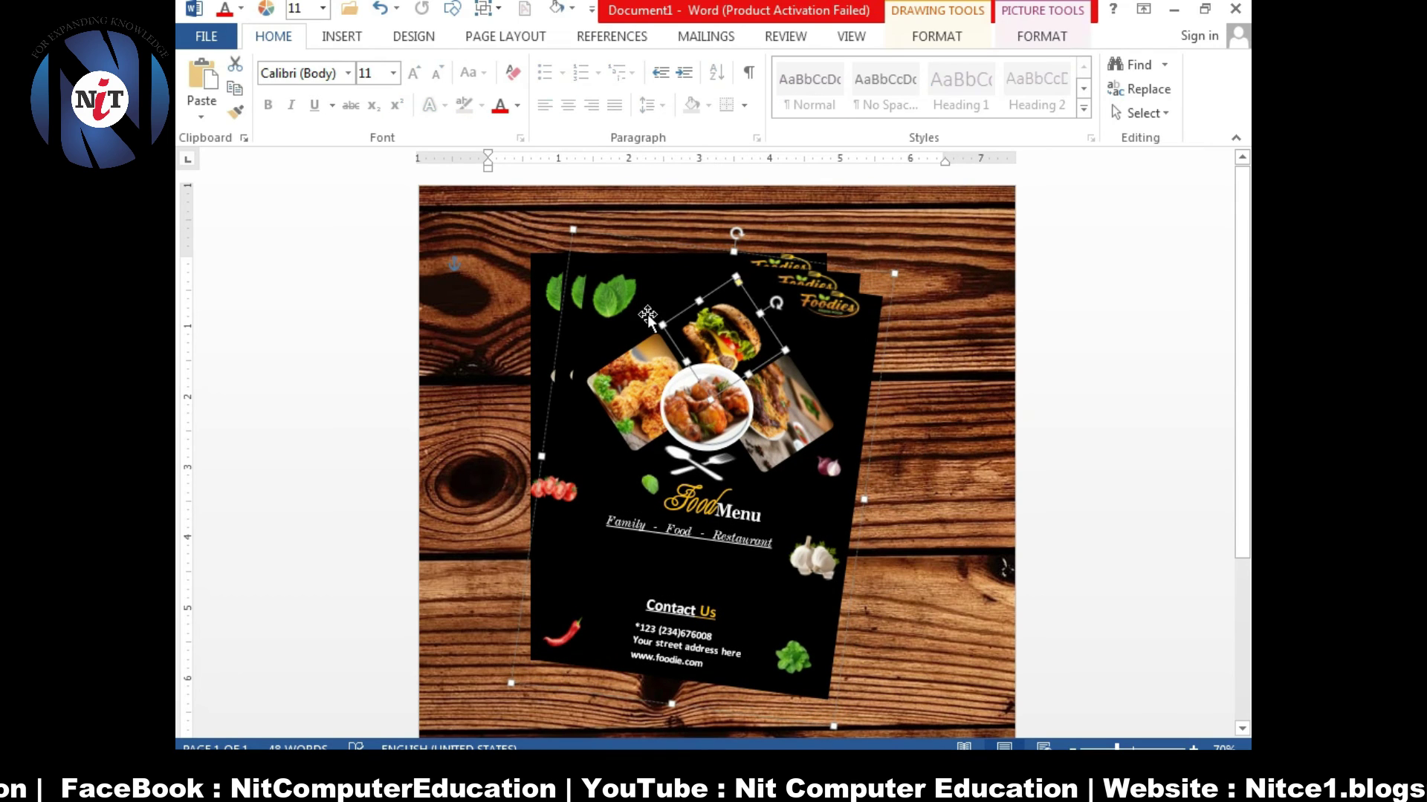
key(ctrl+z)
key(ctrl+z)
key(ctrl+z)
key(ctrl+z)
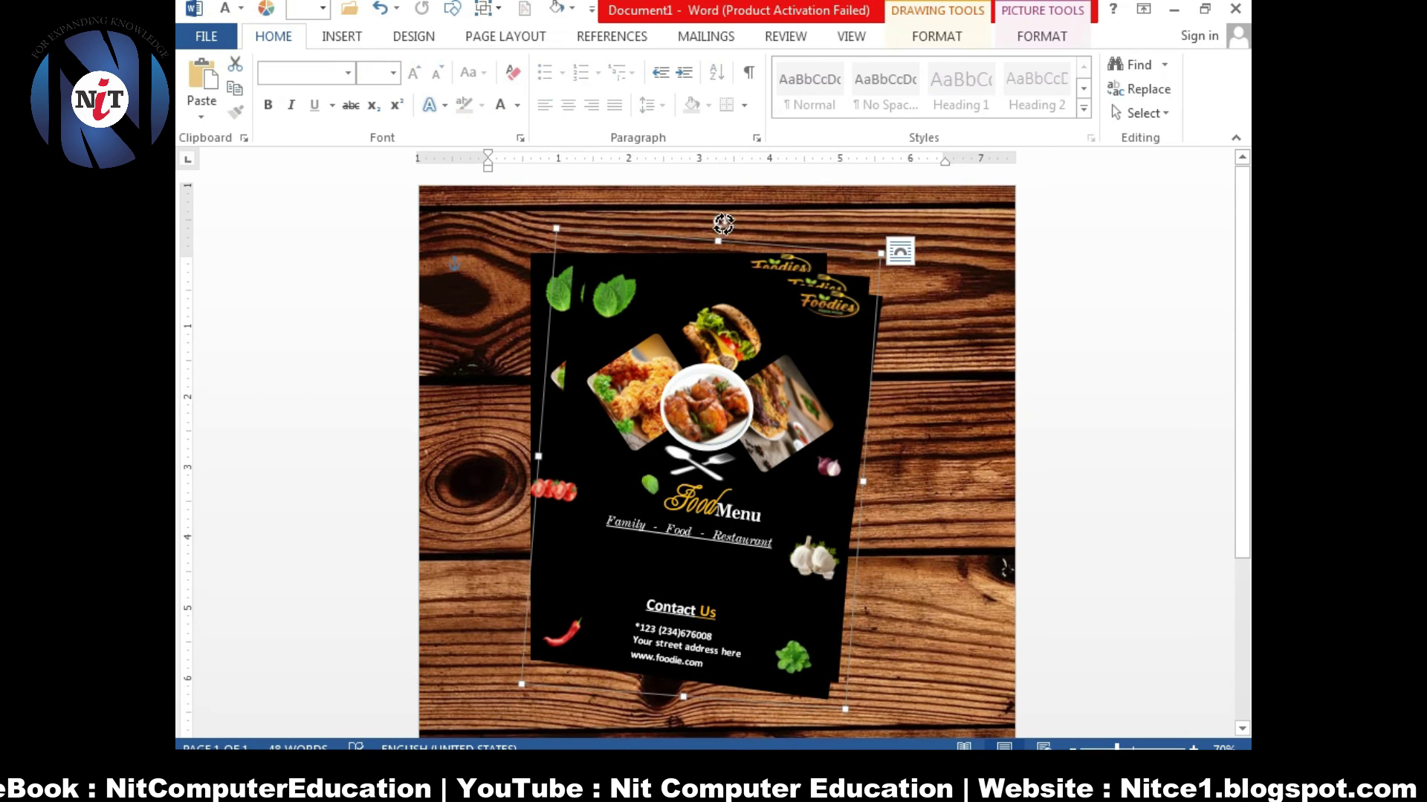
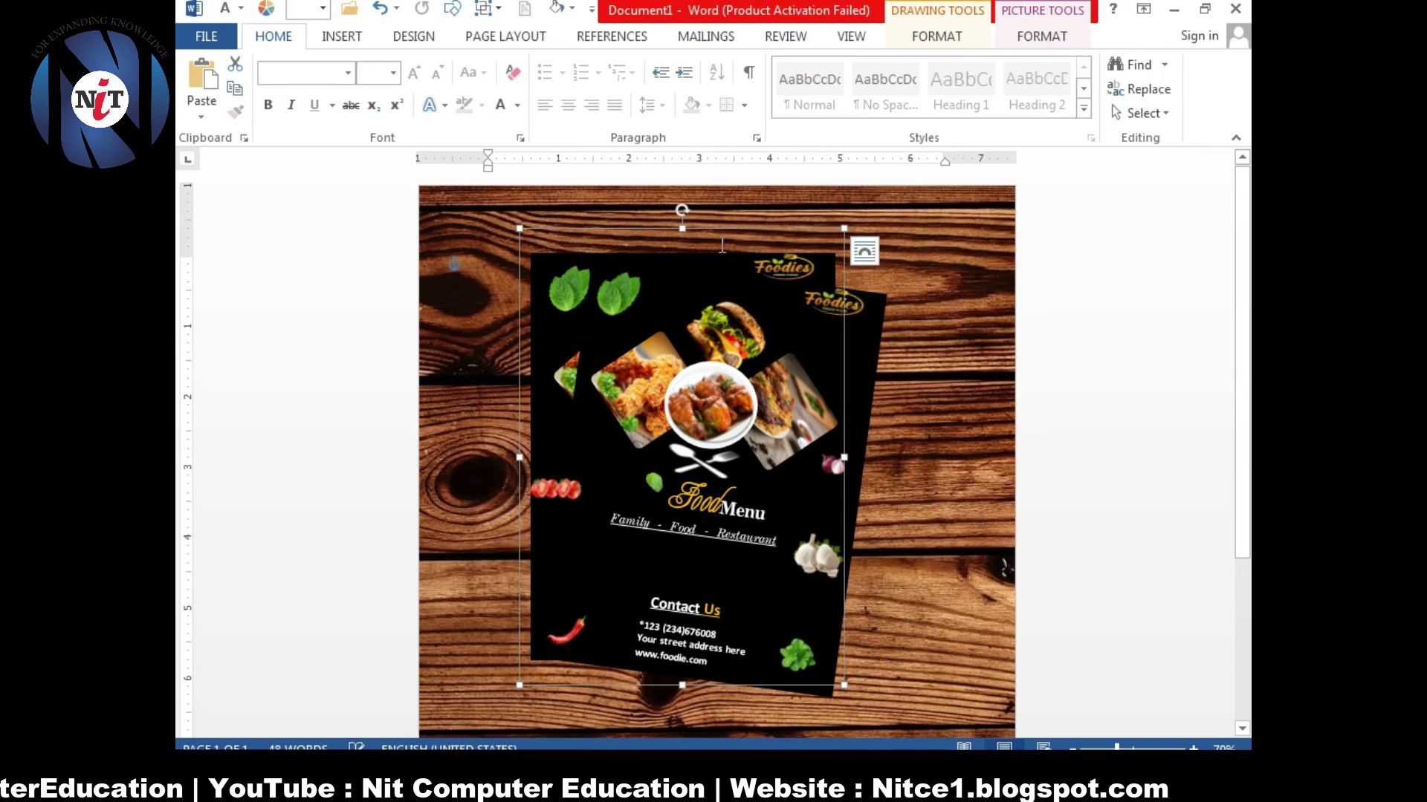
- Undo the flyer copies' recent angle and position changes, restore the last one, then deselect the stack
key(ctrl+z)
key(ctrl+z)
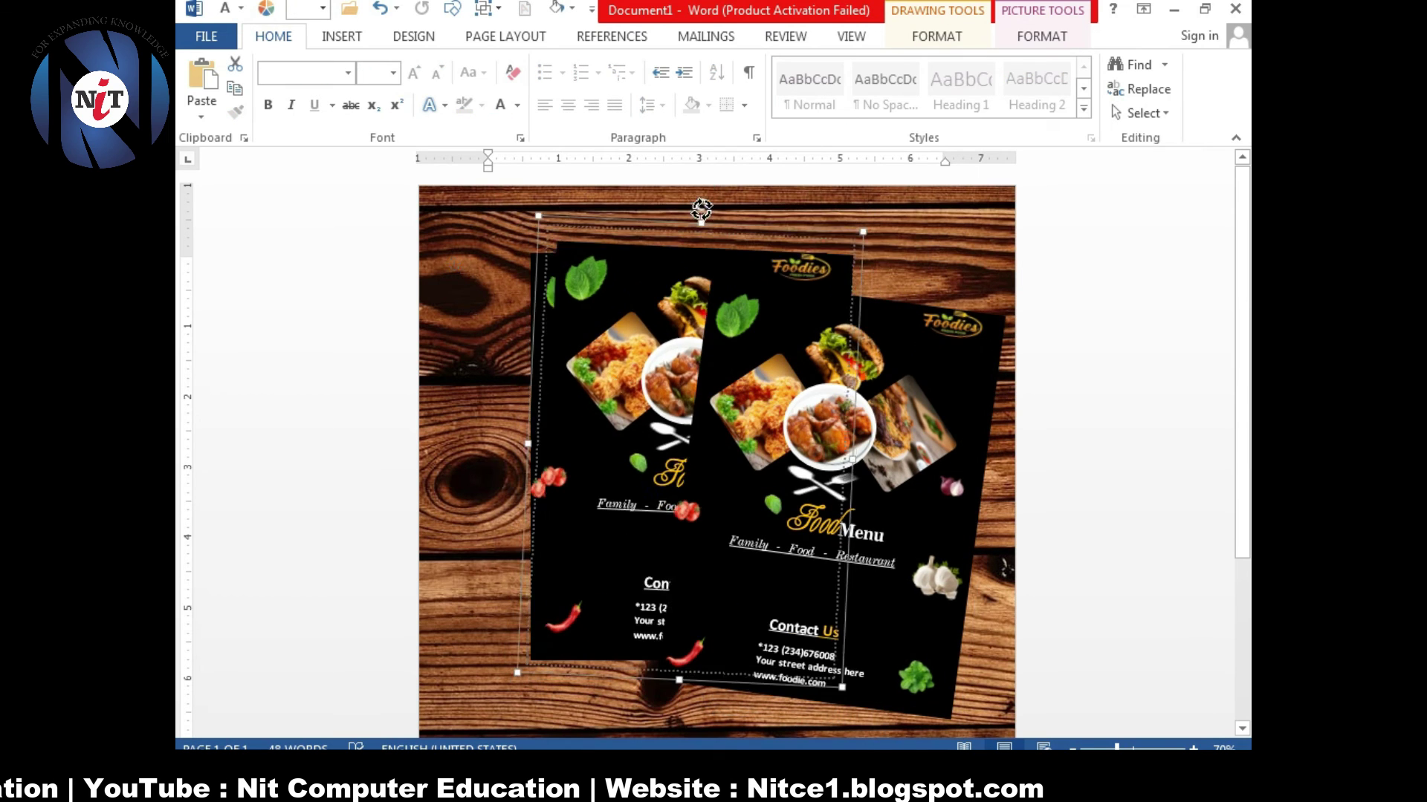
key(ctrl+z)
key(ctrl+z)
key(ctrl+z)
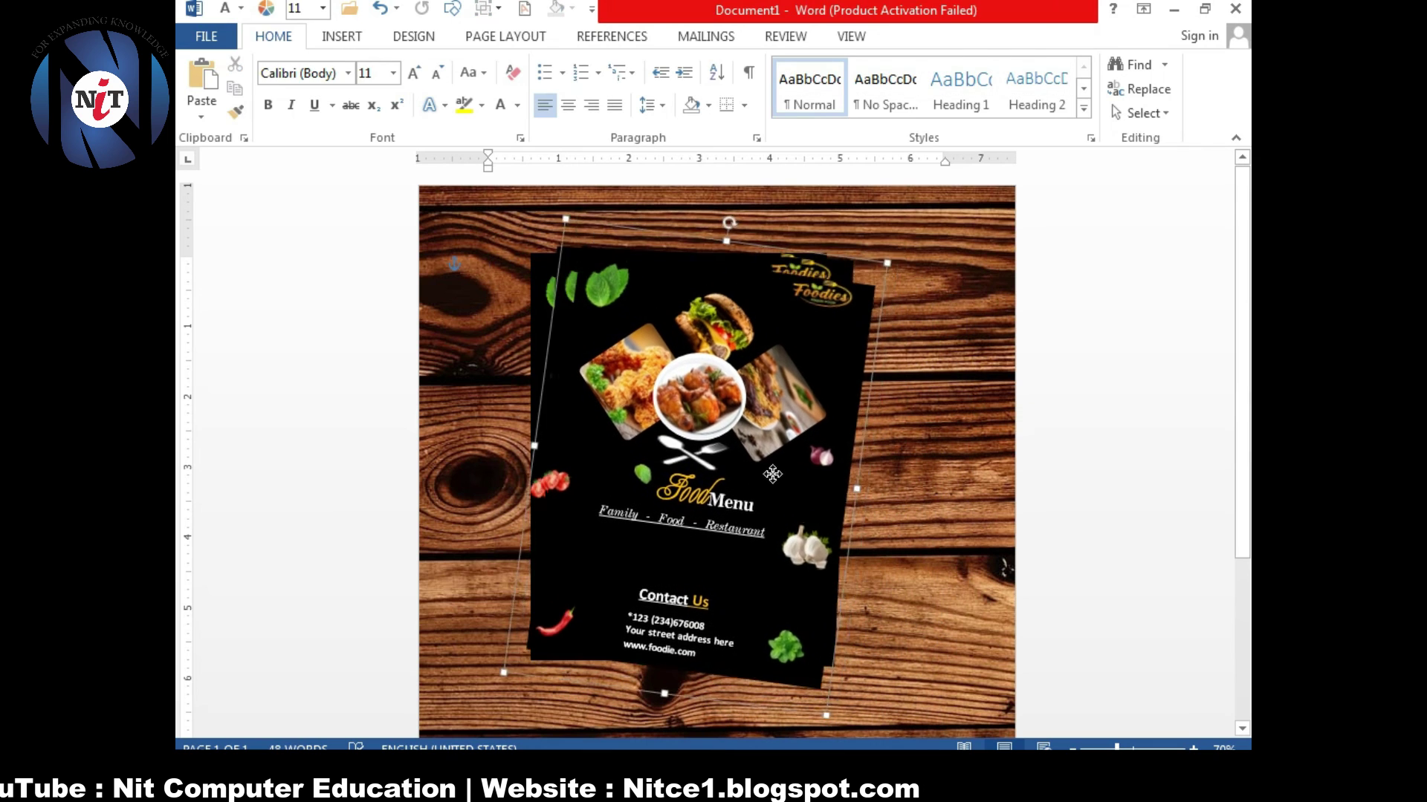
key(ctrl+z)
key(ctrl+z)
click(380, 9)
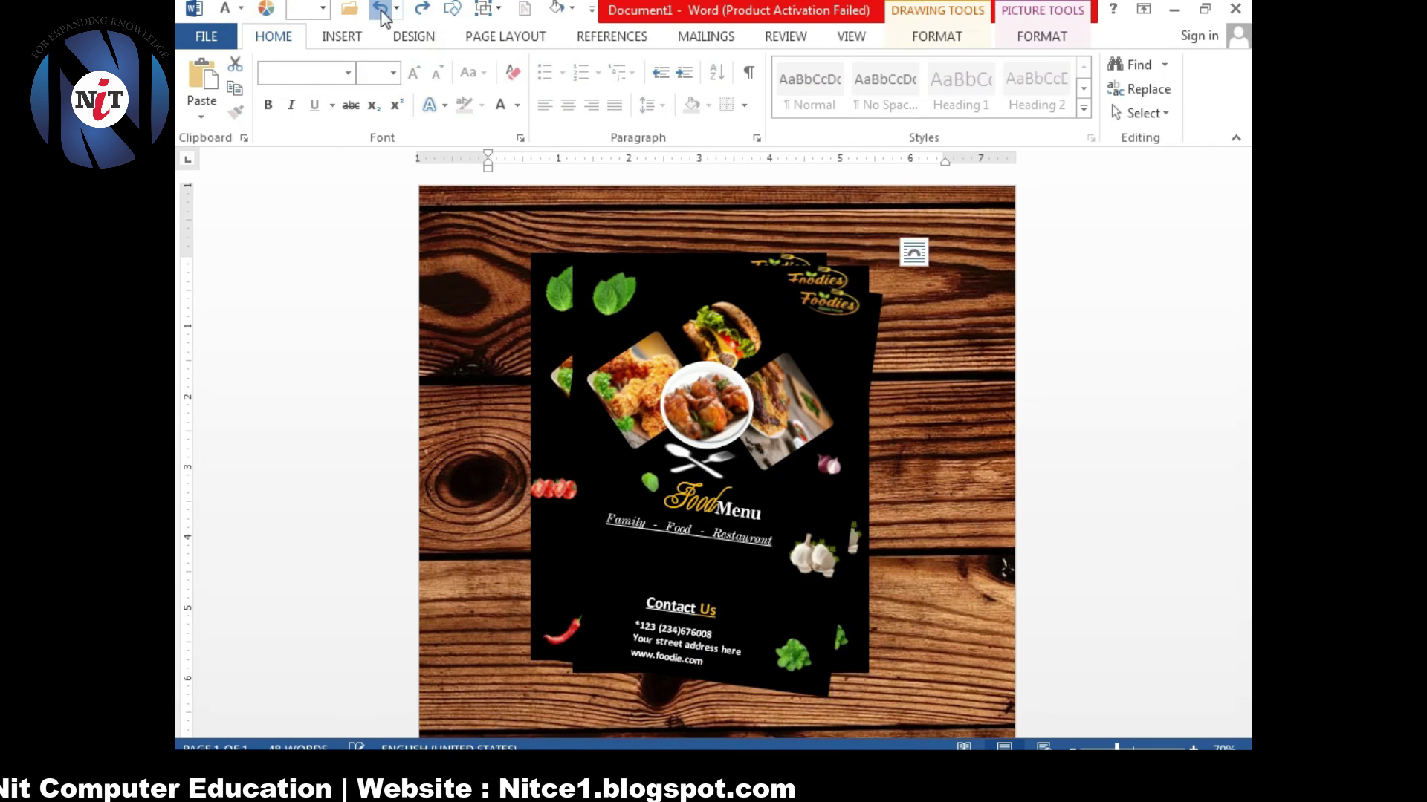
click(379, 9)
click(380, 9)
click(380, 9)
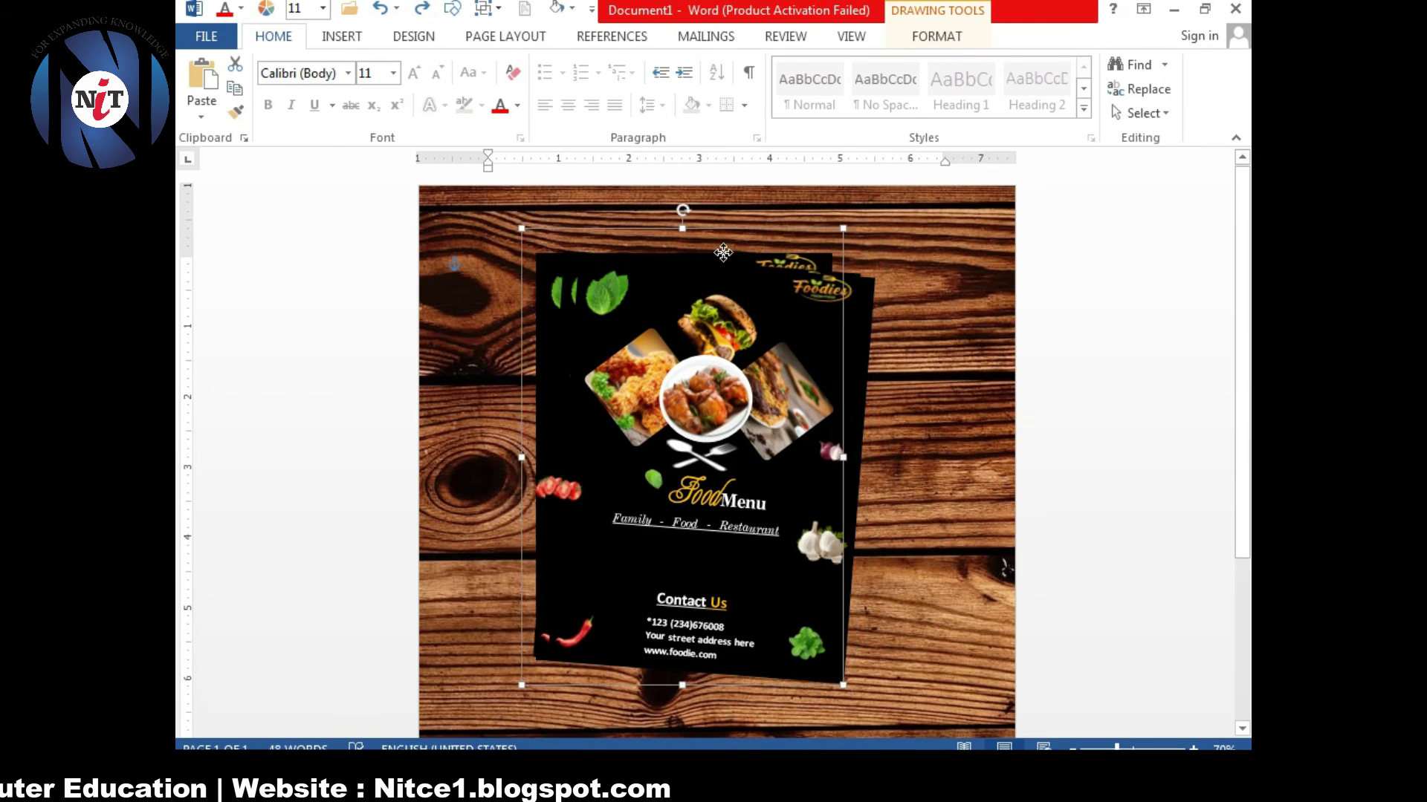
key(ctrl+y)
key(ctrl+y)
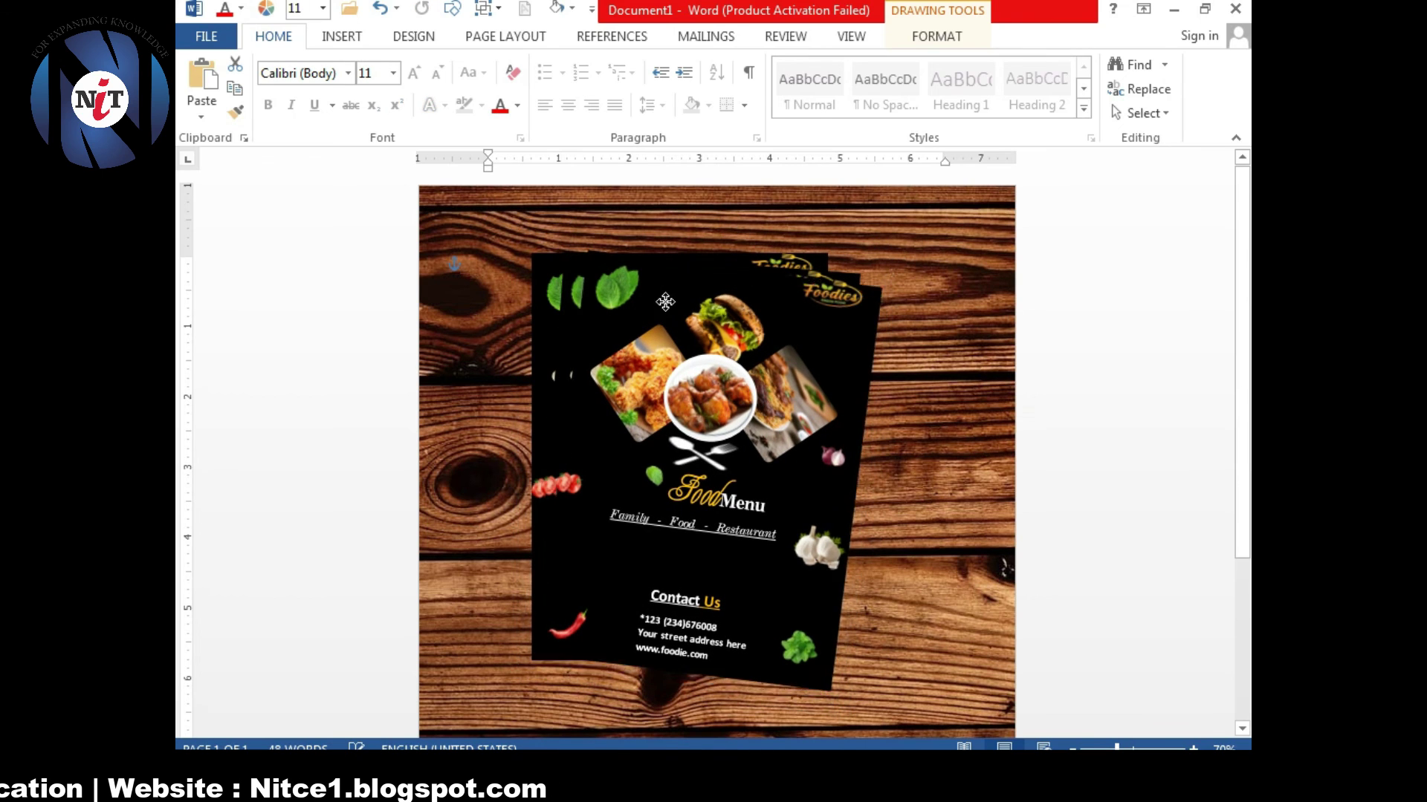
click(908, 288)
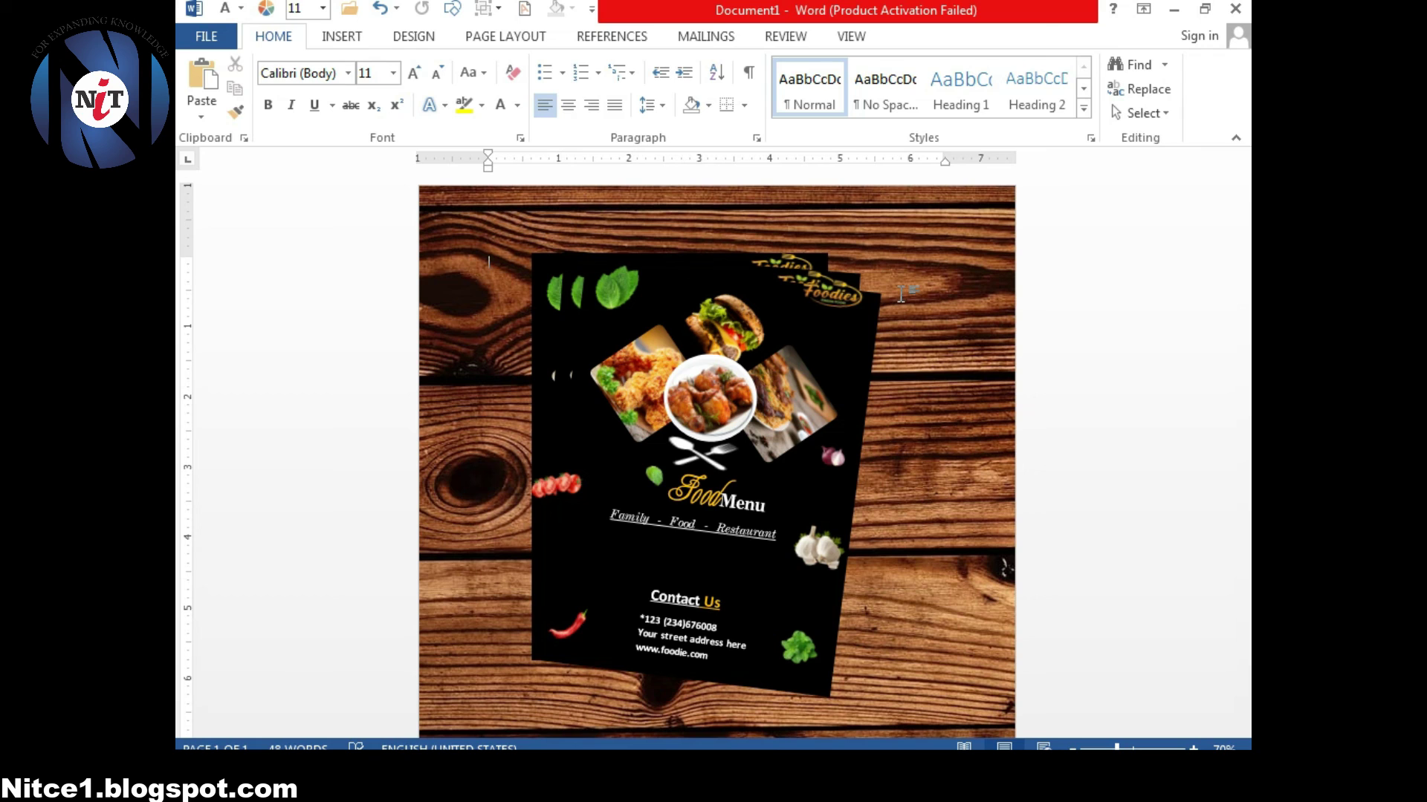
click(901, 294)
click(936, 35)
click(1042, 35)
click(683, 89)
click(591, 325)
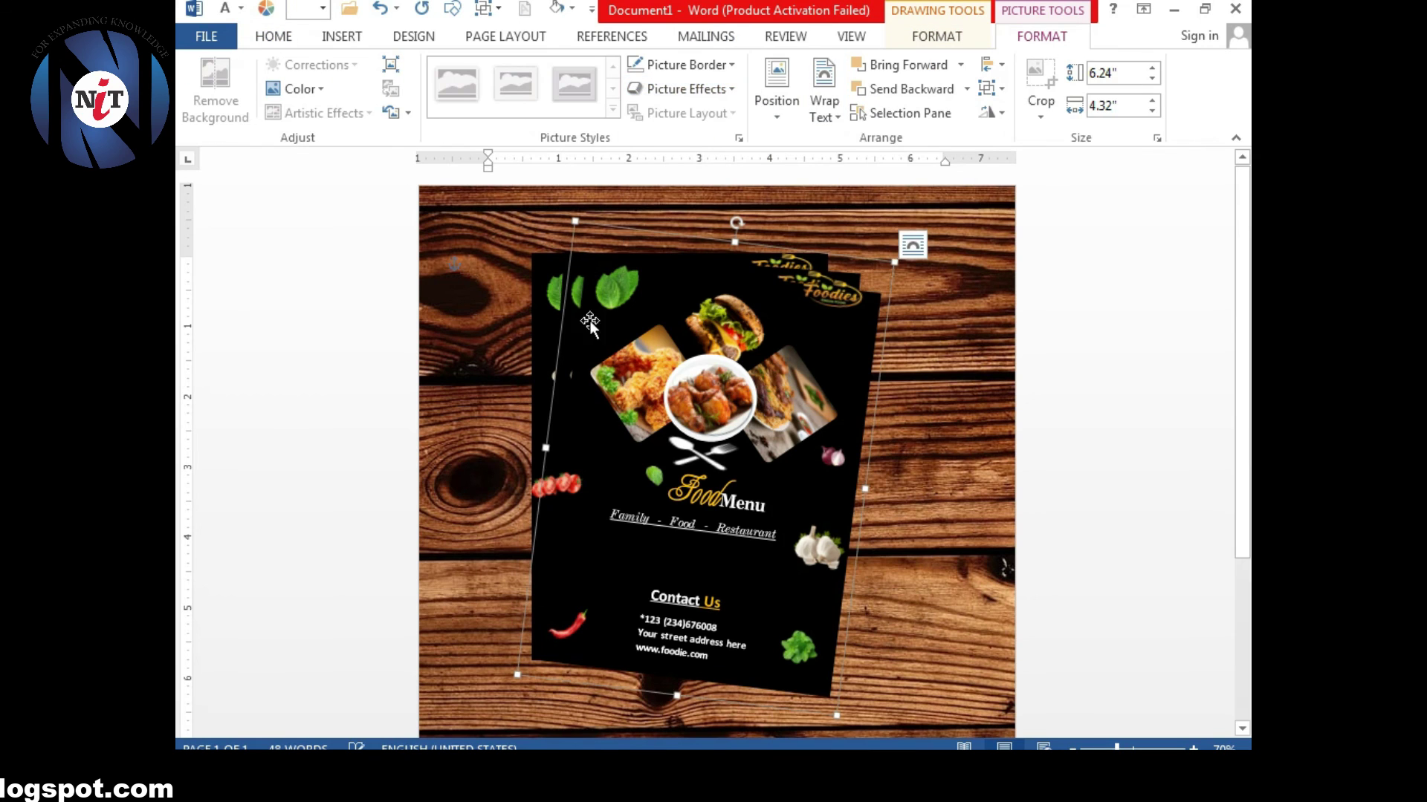
click(532, 266)
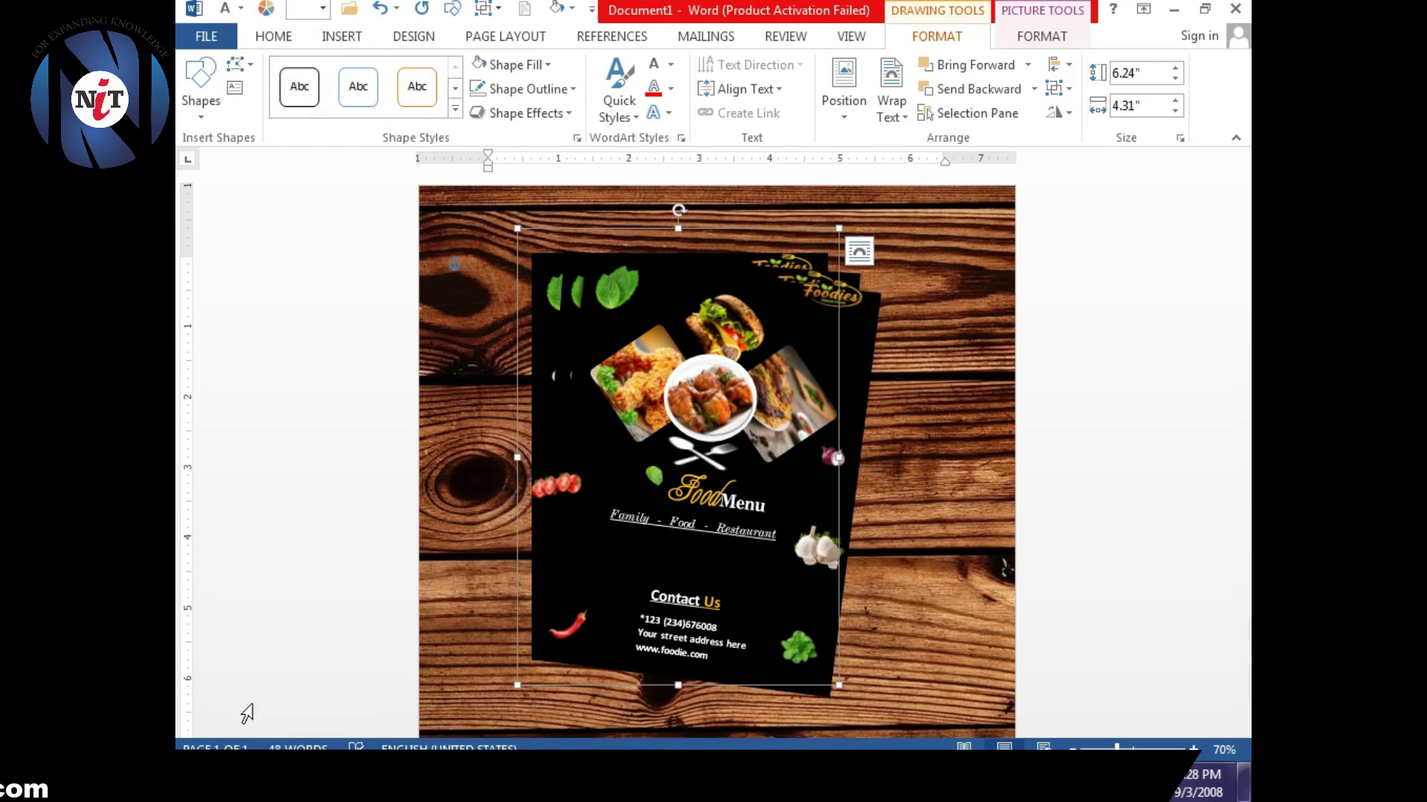
click(1042, 36)
click(683, 89)
click(929, 371)
click(854, 372)
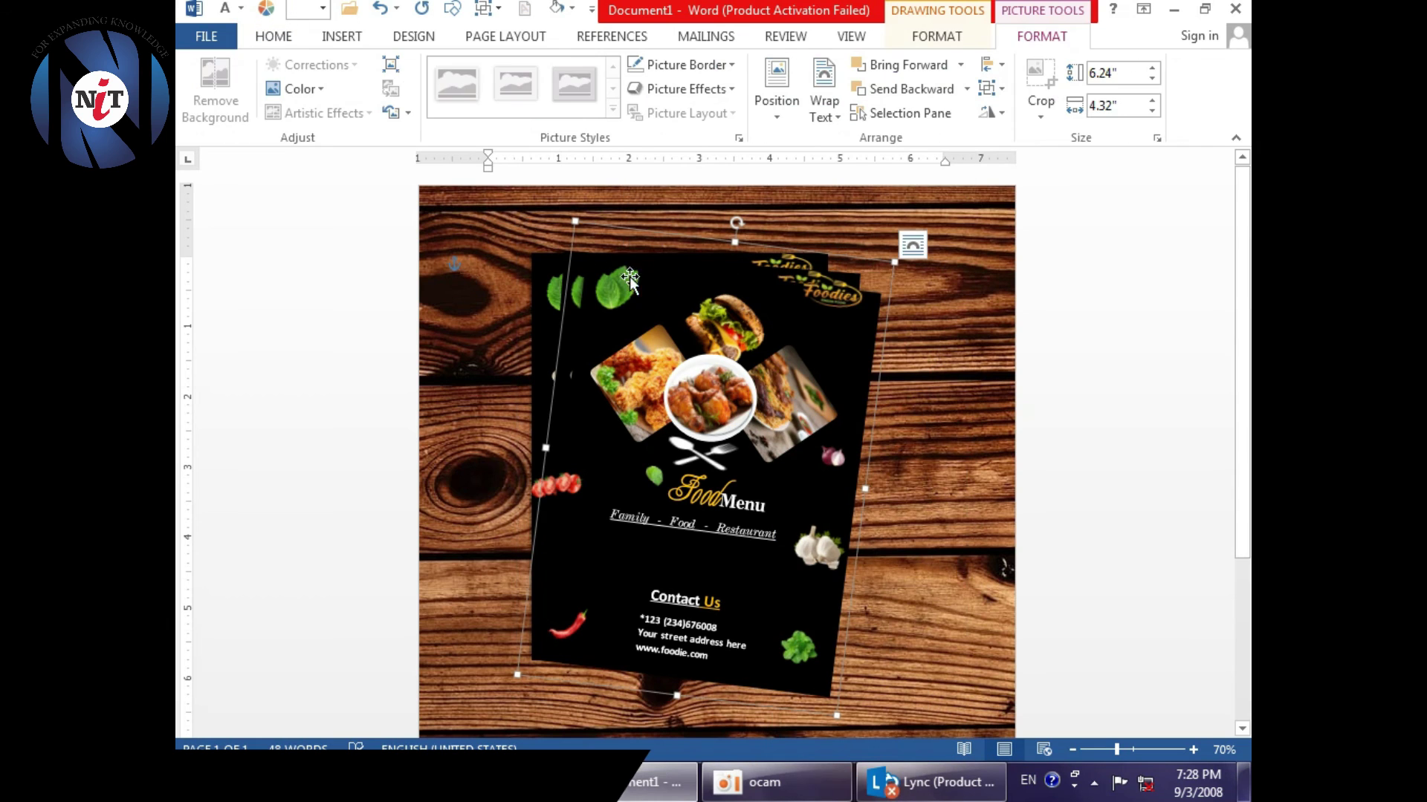
click(938, 36)
click(573, 88)
click(526, 113)
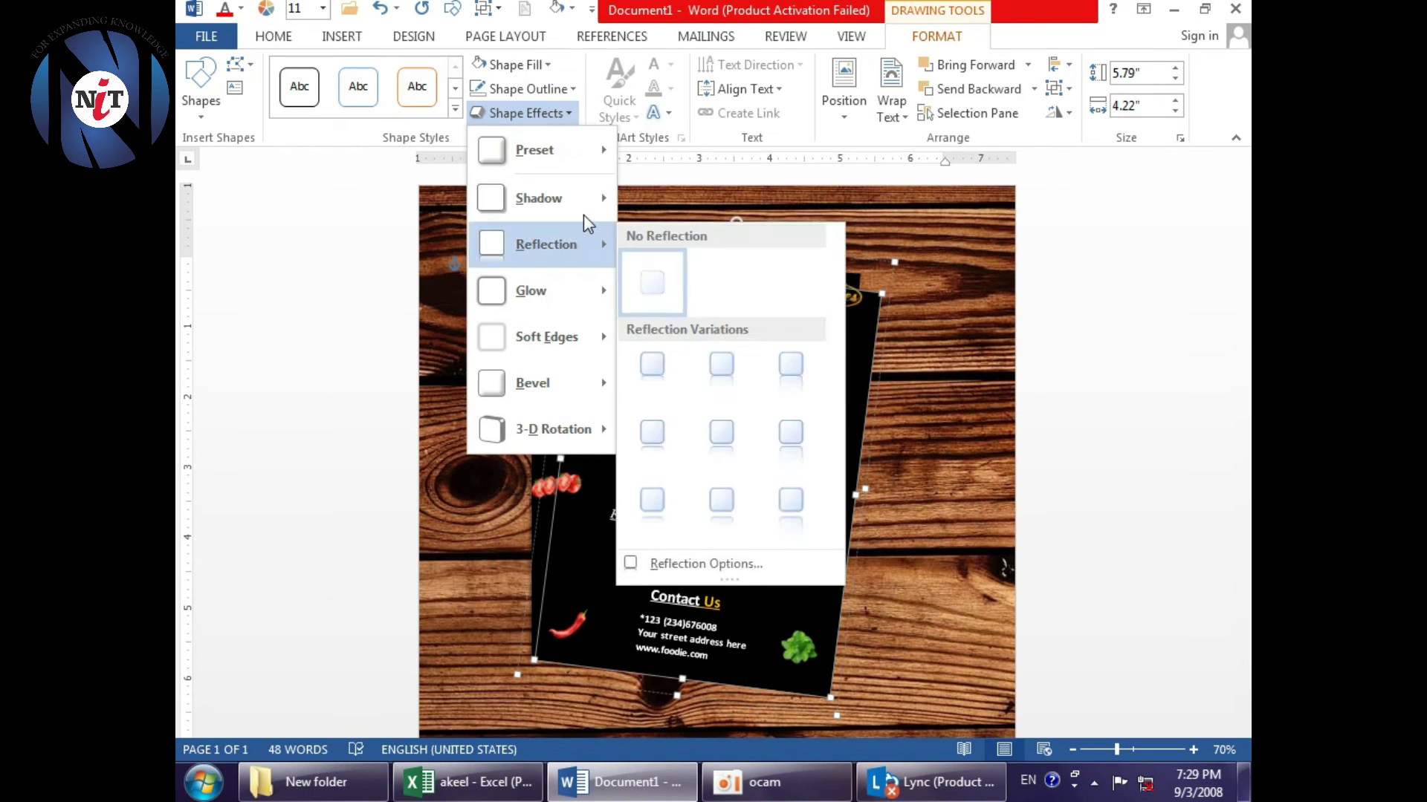
click(779, 422)
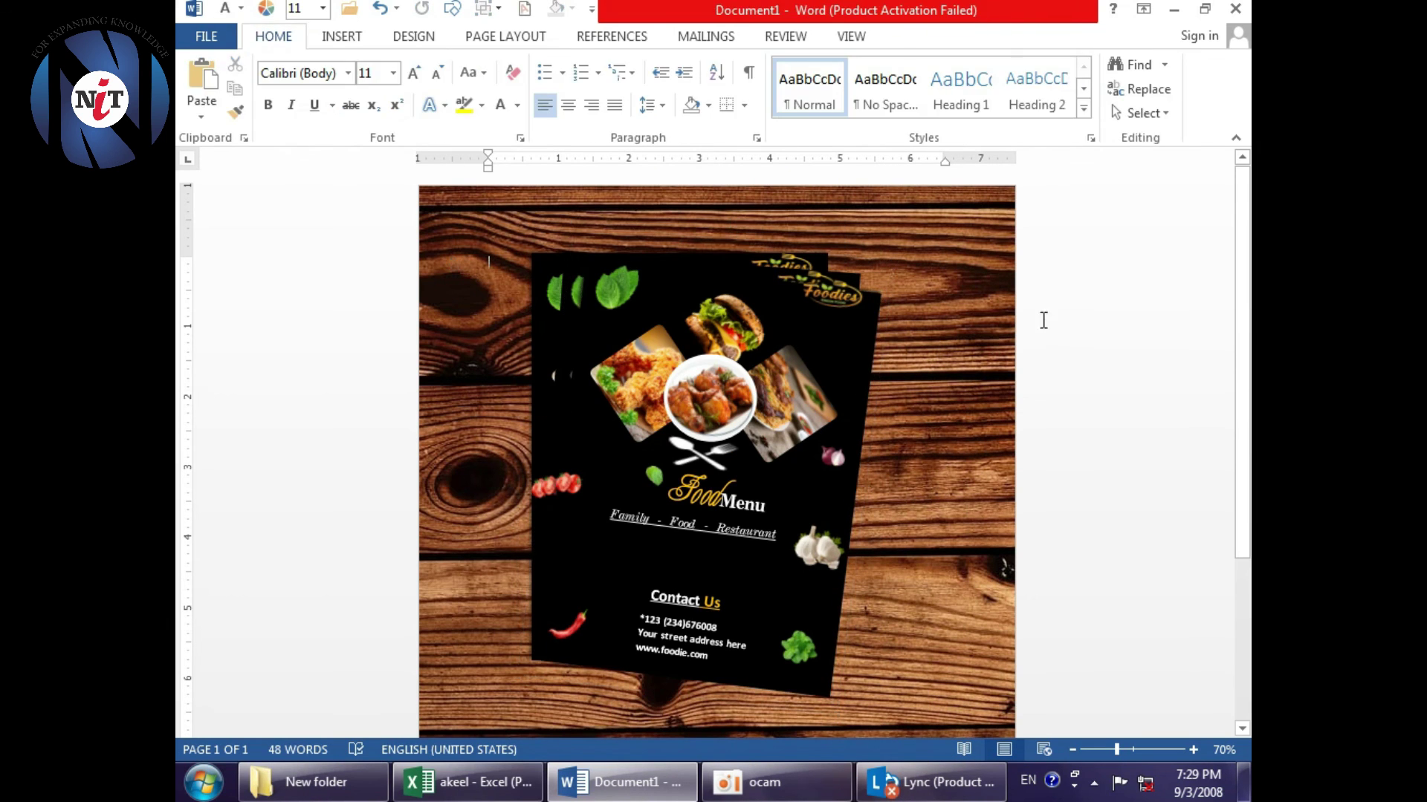